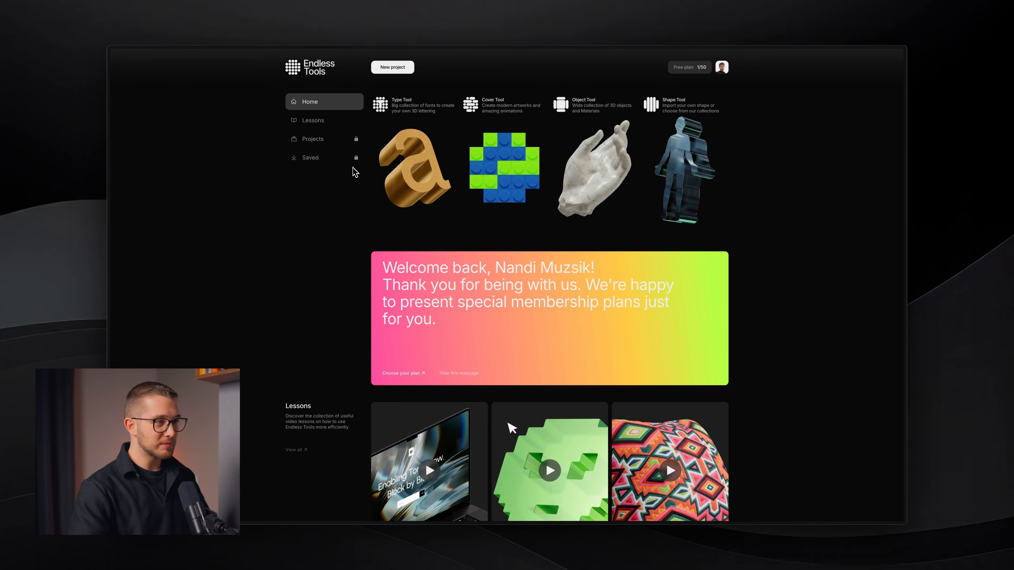
Review the subscription plans and return to the home page
{"action": "scroll", "coordinate": [340, 265], "scroll_direction": "down", "scroll_amount": 11}
{"action": "scroll", "coordinate": [340, 265], "scroll_direction": "up", "scroll_amount": 11}
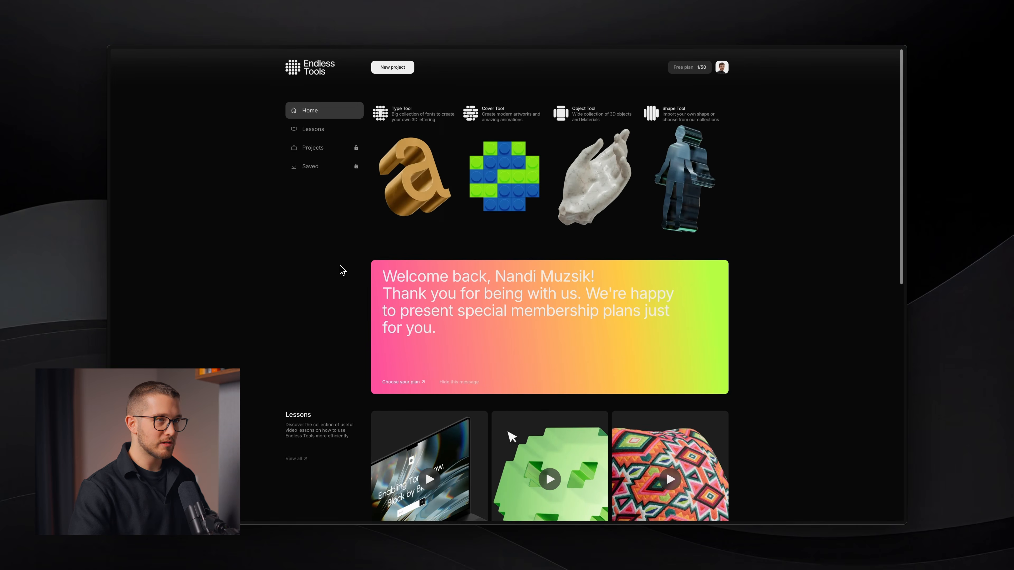
{"action": "mouse_move", "coordinate": [686, 70]}
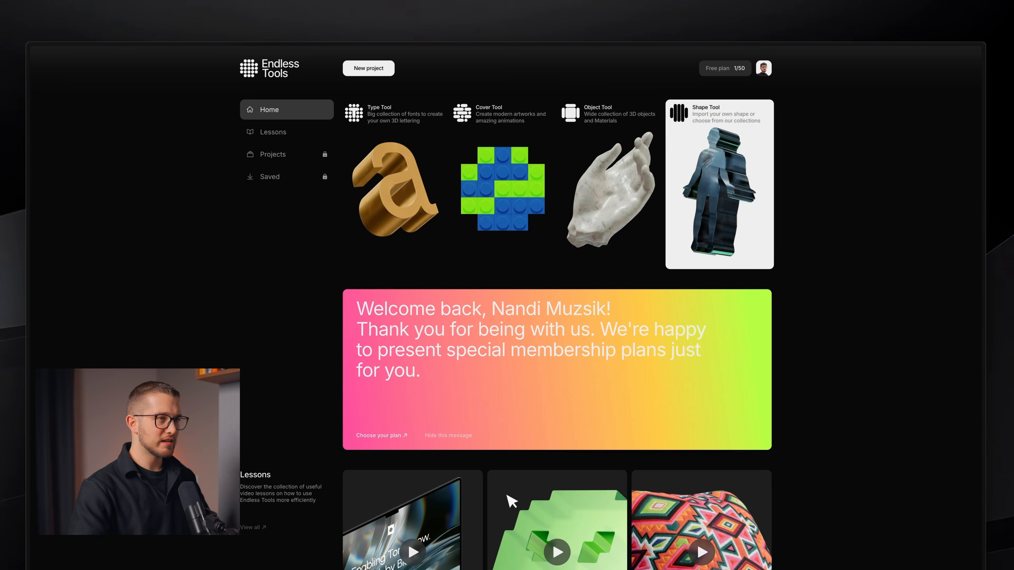
{"action": "left_click", "coordinate": [711, 109]}
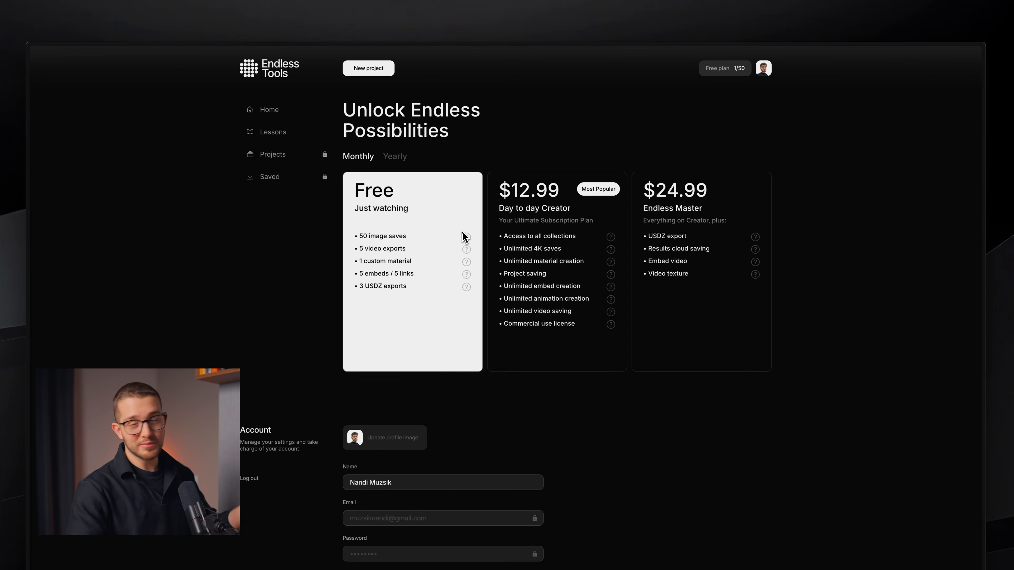
{"action": "left_click", "coordinate": [290, 109]}
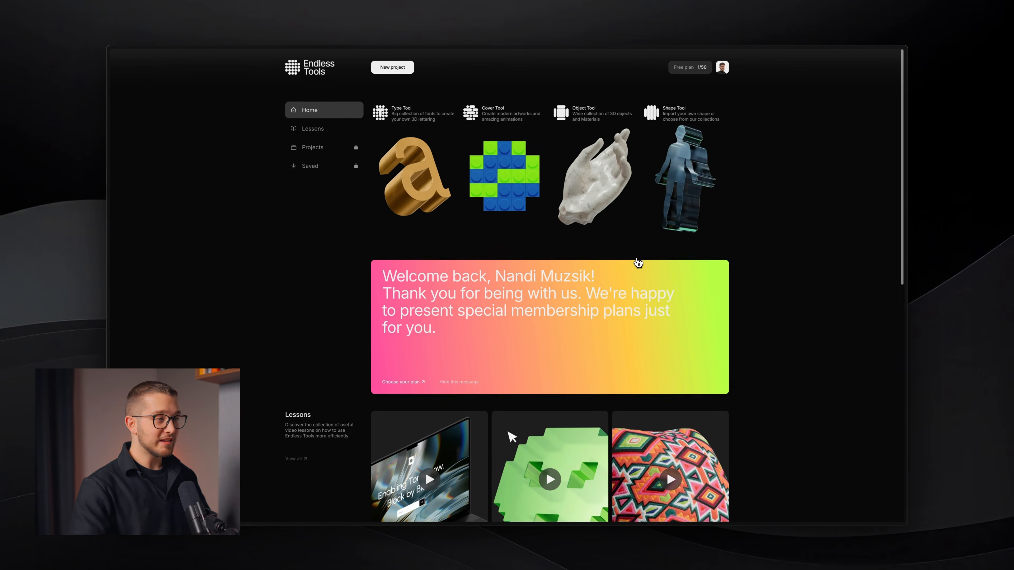
Start a project with the Object Tool and rotate the default 3D object
{"action": "scroll", "coordinate": [637, 263], "scroll_direction": "down", "scroll_amount": 1}
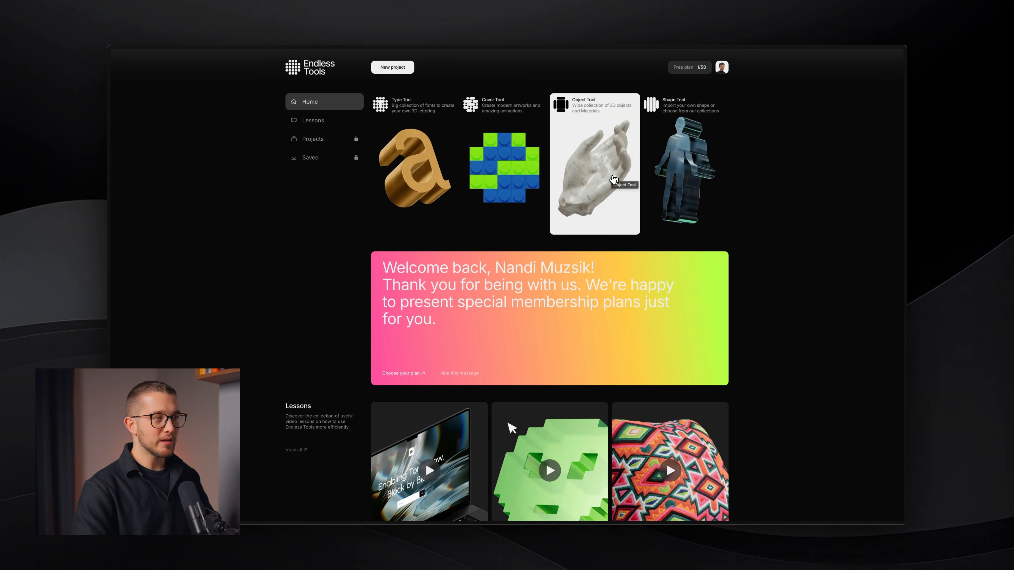
{"action": "left_click", "coordinate": [613, 180]}
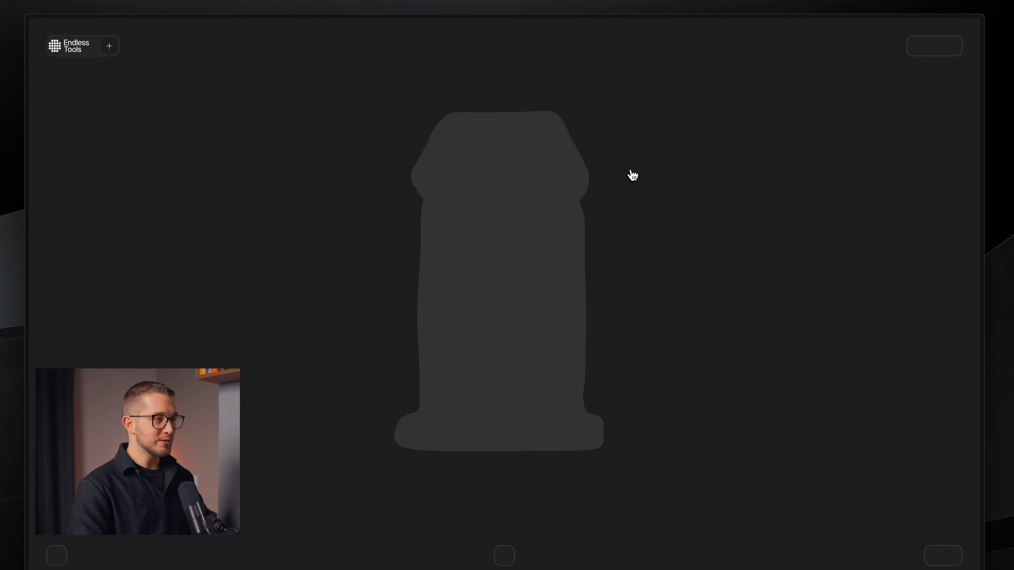
{"action": "left_click_drag", "start_coordinate": [634, 176], "coordinate": [564, 280]}
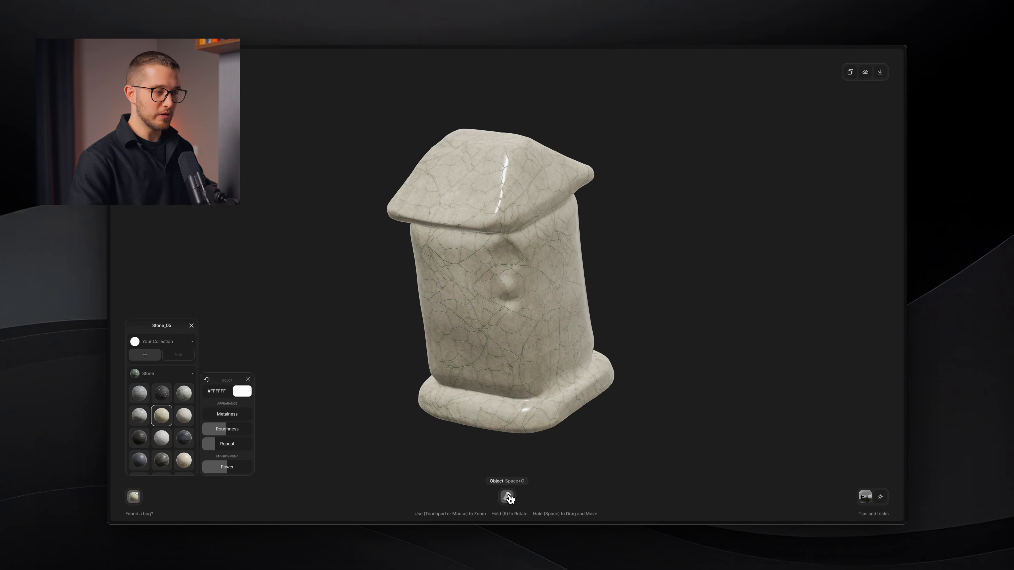
Open the object library, place it beside the model and switch the object to Soft 07
{"action": "left_click", "coordinate": [508, 498]}
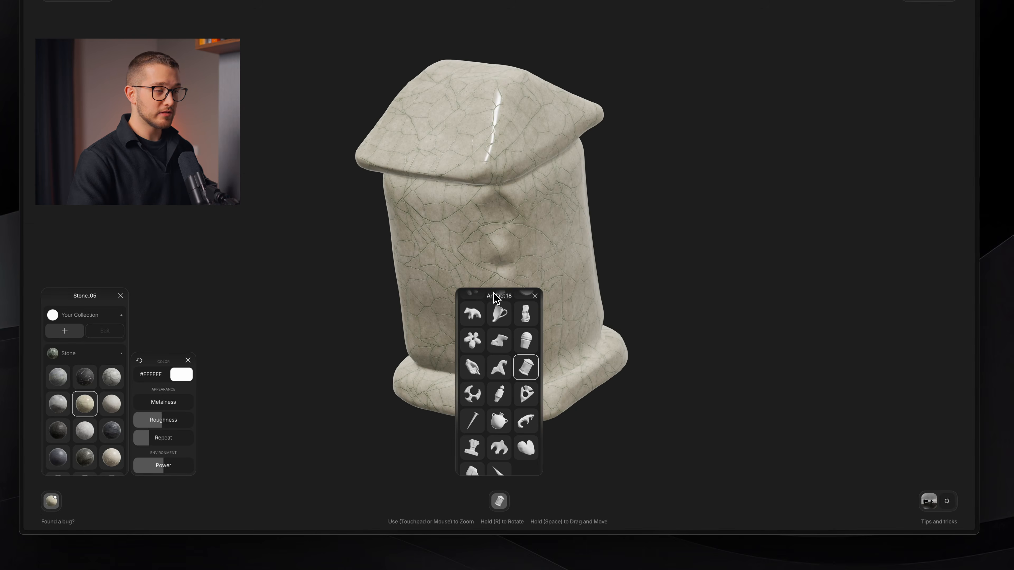
{"action": "left_click_drag", "start_coordinate": [498, 290], "coordinate": [750, 130]}
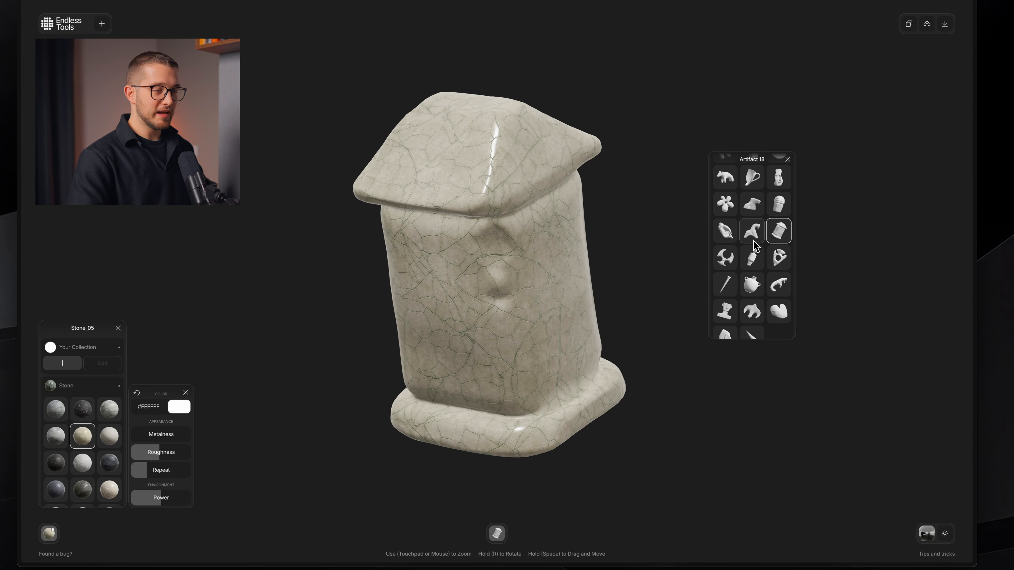
{"action": "scroll", "coordinate": [756, 246], "scroll_direction": "up", "scroll_amount": 5}
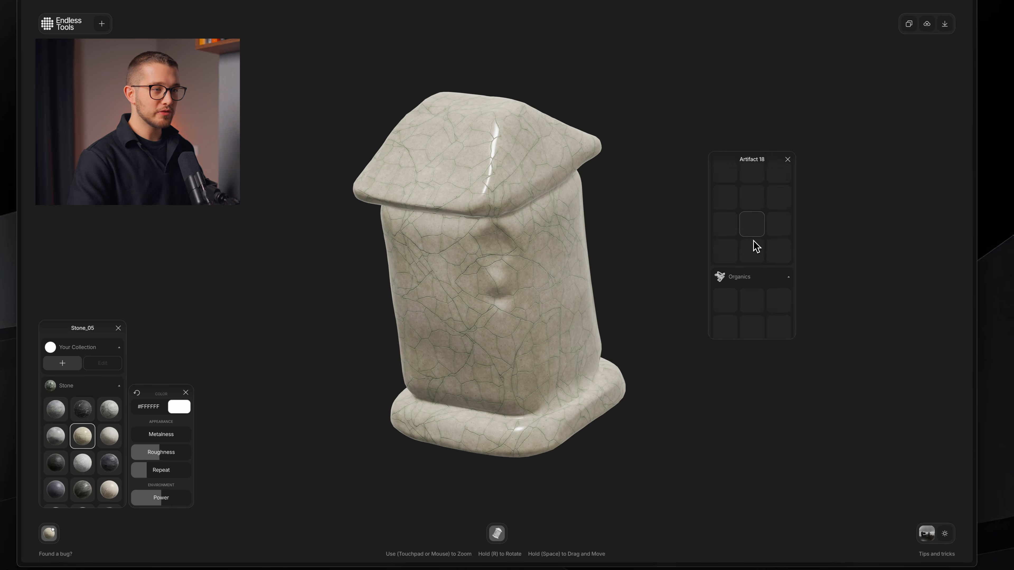
{"action": "scroll", "coordinate": [745, 246], "scroll_direction": "down", "scroll_amount": 2}
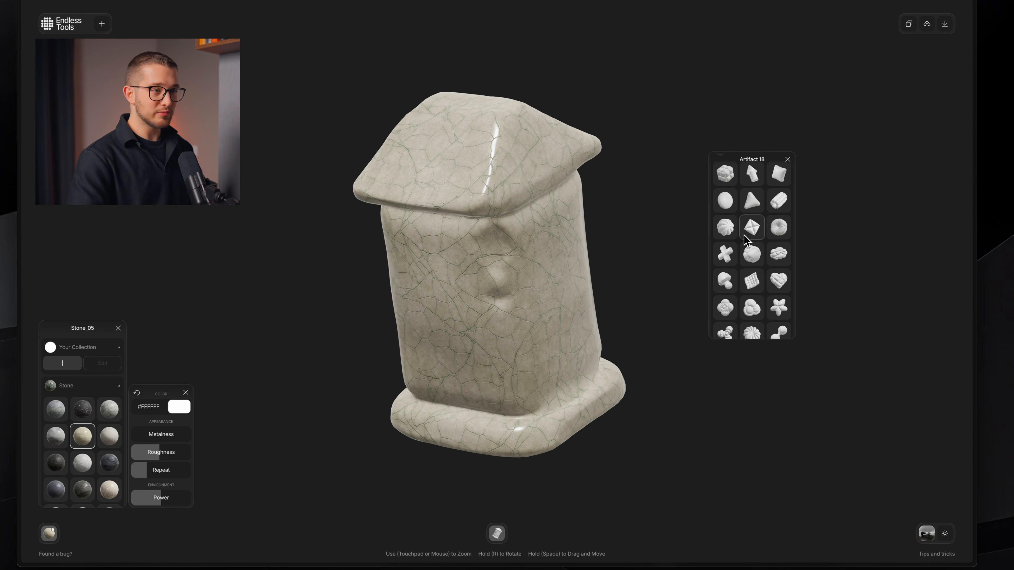
{"action": "left_click", "coordinate": [758, 209]}
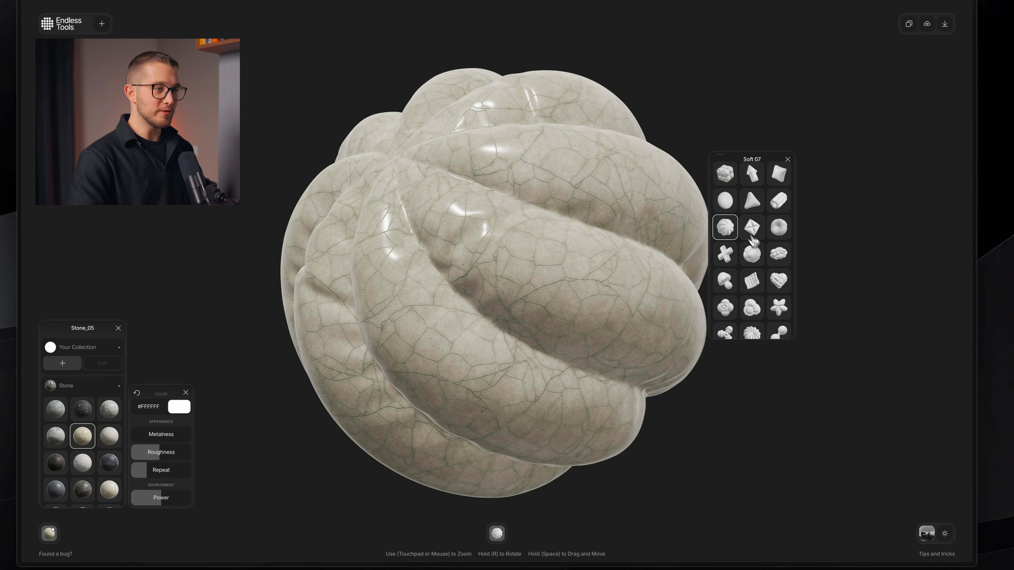
Replace the object with the dice, Artifact 02, and rotate it to show its edges
{"action": "scroll", "coordinate": [743, 245], "scroll_direction": "up", "scroll_amount": 3}
{"action": "scroll", "coordinate": [742, 236], "scroll_direction": "up", "scroll_amount": 6}
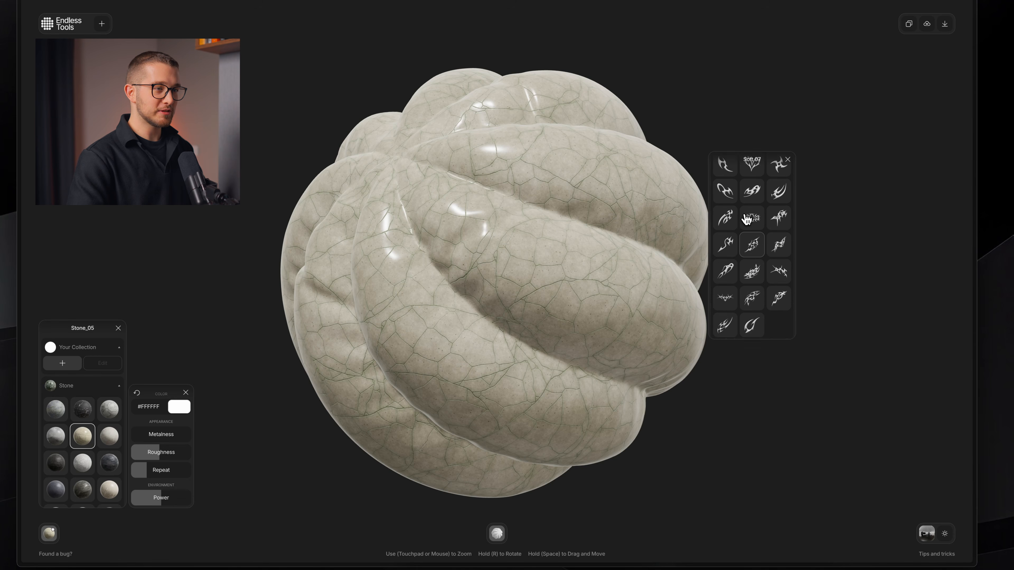
{"action": "left_click", "coordinate": [745, 212]}
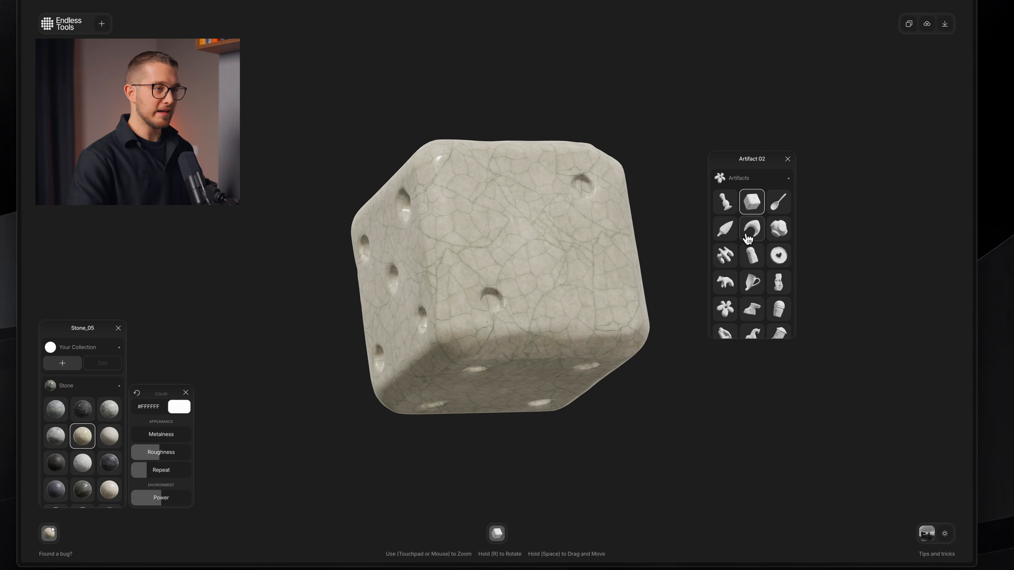
{"action": "left_click_drag", "start_coordinate": [649, 417], "coordinate": [742, 435]}
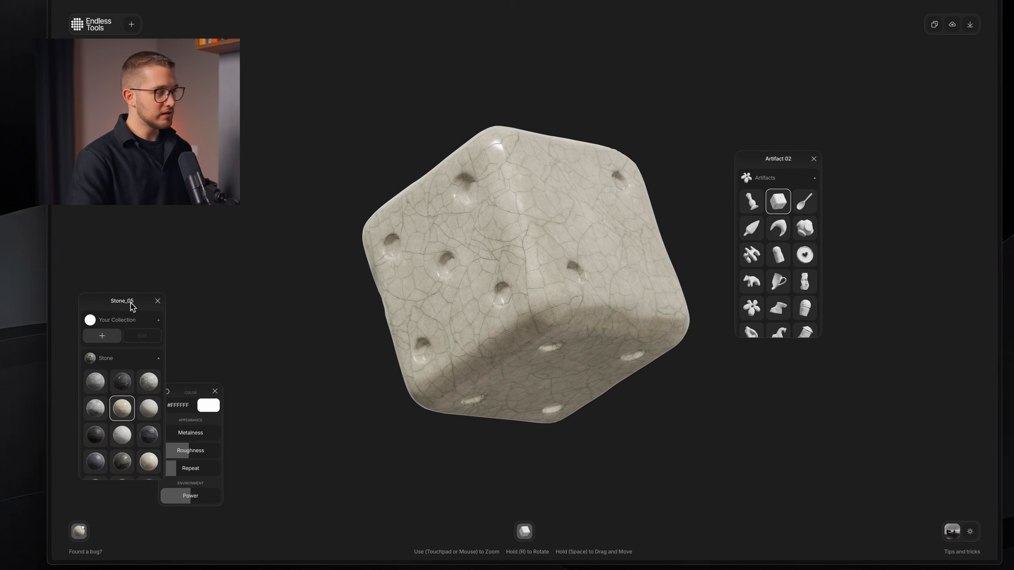
Apply the Stone_02 material to the dice and inspect its surface up close and from several angles
{"action": "left_click_drag", "start_coordinate": [131, 307], "coordinate": [118, 300]}
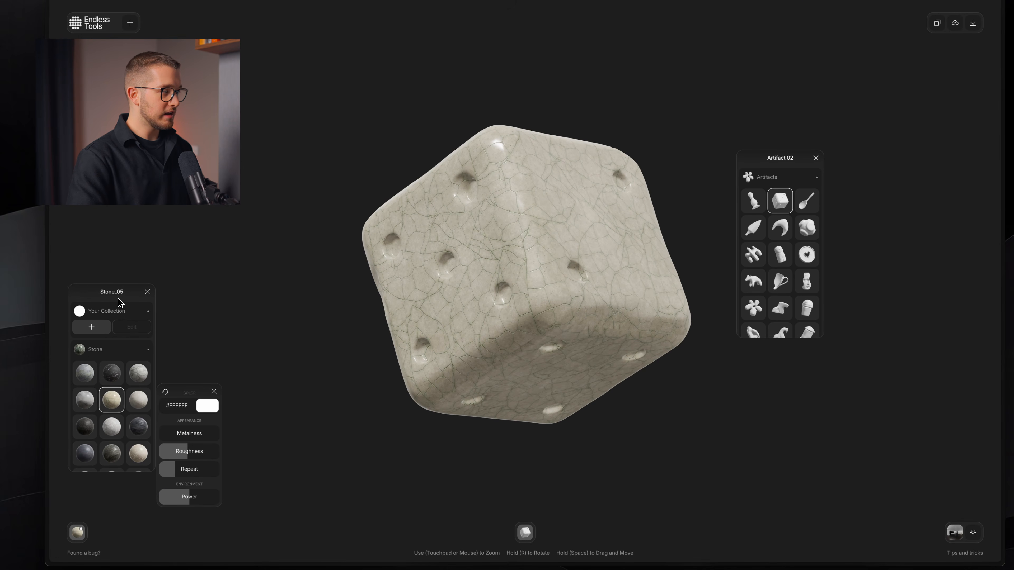
{"action": "left_click", "coordinate": [108, 373]}
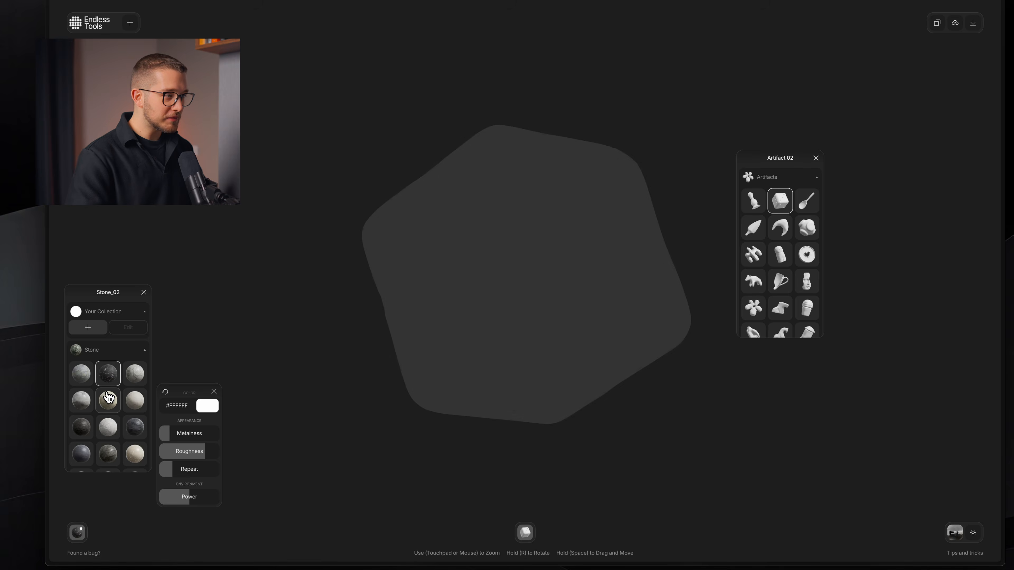
{"action": "scroll", "coordinate": [483, 200], "scroll_direction": "up", "scroll_amount": 5}
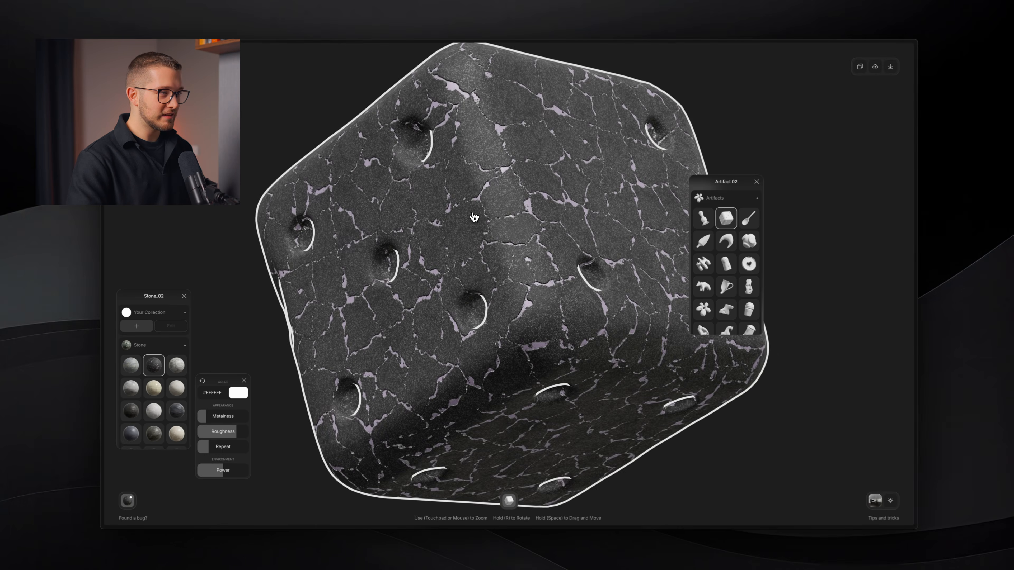
{"action": "scroll", "coordinate": [487, 239], "scroll_direction": "up", "scroll_amount": 5}
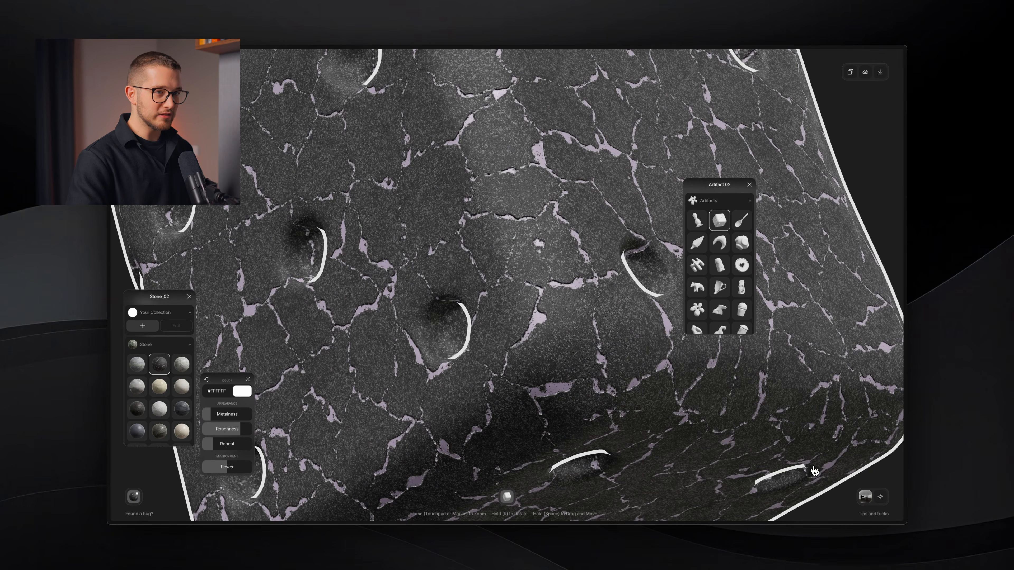
{"action": "scroll", "coordinate": [868, 209], "scroll_direction": "down", "scroll_amount": 10}
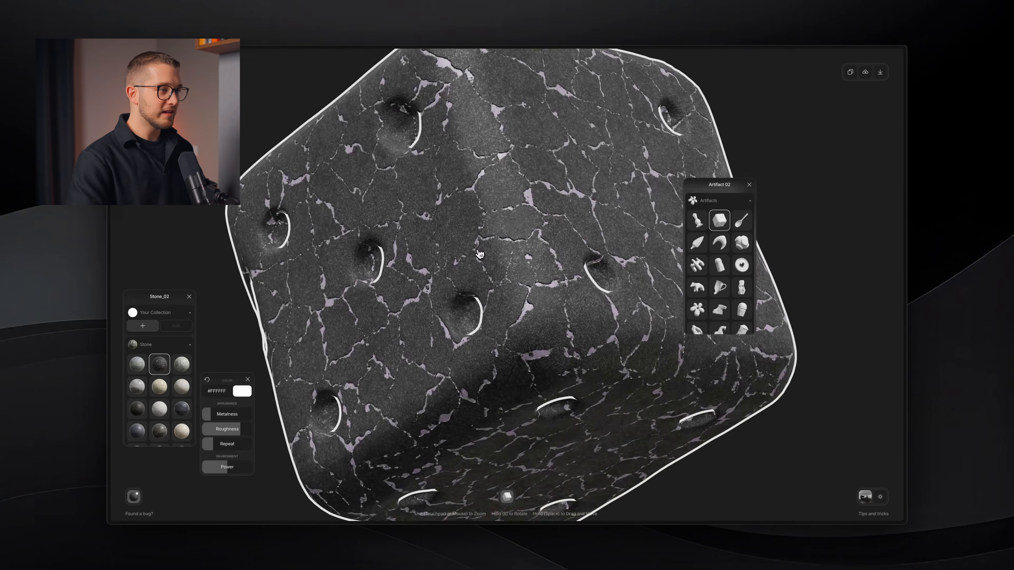
{"action": "left_click_drag", "start_coordinate": [500, 273], "coordinate": [599, 385]}
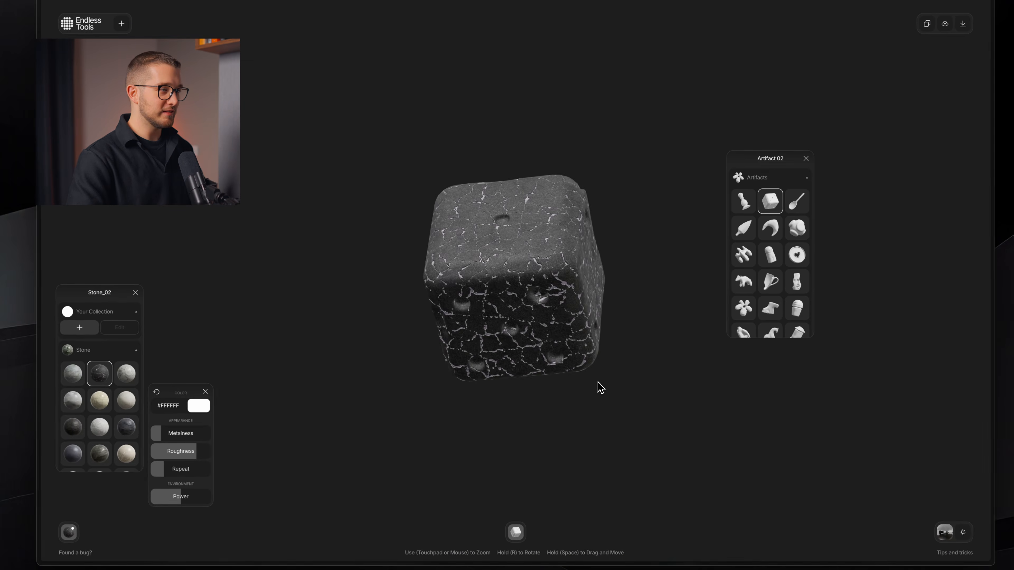
{"action": "left_click_drag", "start_coordinate": [539, 236], "coordinate": [465, 272]}
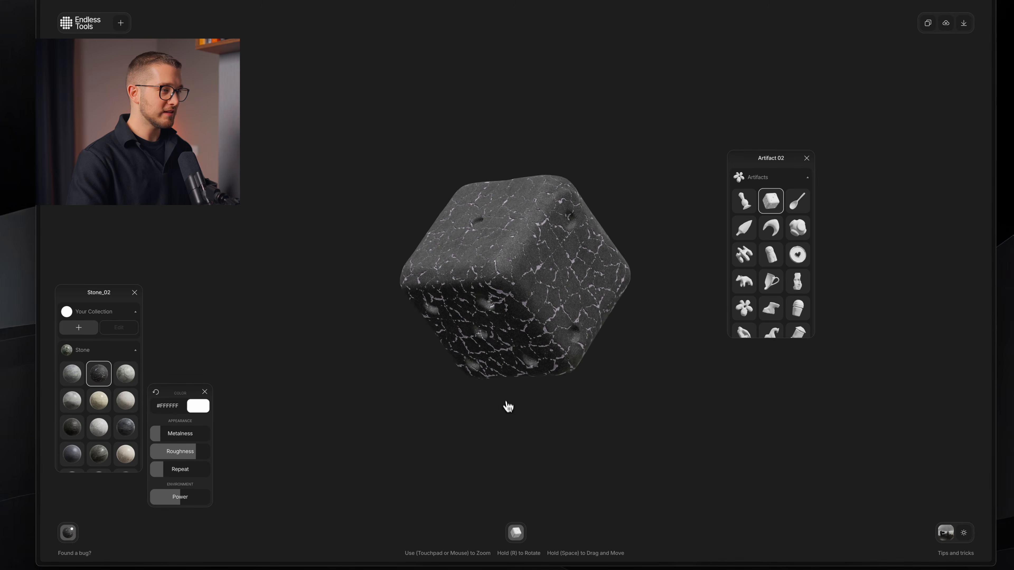
{"action": "scroll", "coordinate": [508, 407], "scroll_direction": "up", "scroll_amount": 5}
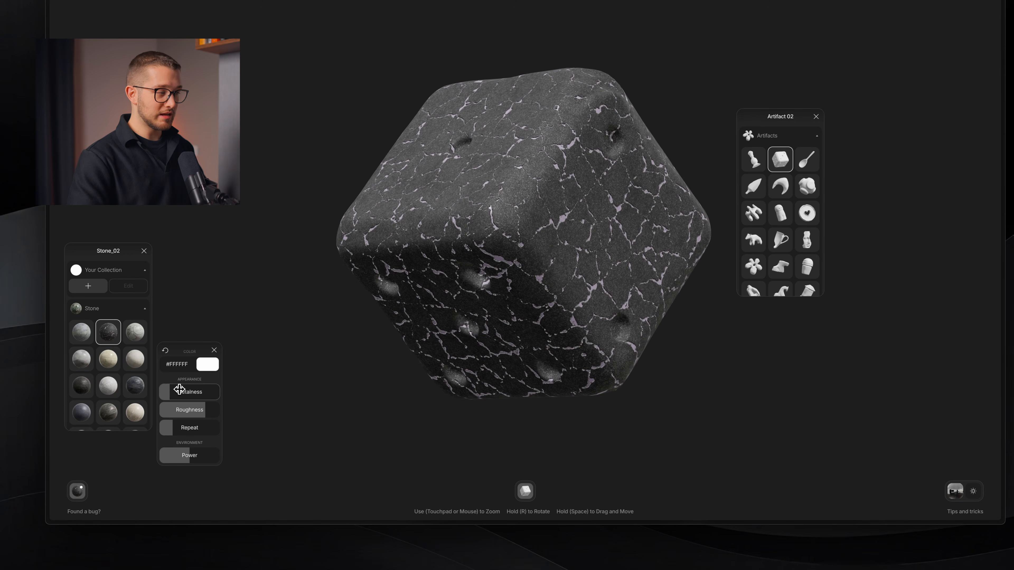
Tint the stone material red (#DC3737), lower its metalness and roughness, and increase its texture repeat
{"action": "left_click_drag", "start_coordinate": [180, 390], "coordinate": [176, 392]}
{"action": "left_click", "coordinate": [208, 365]}
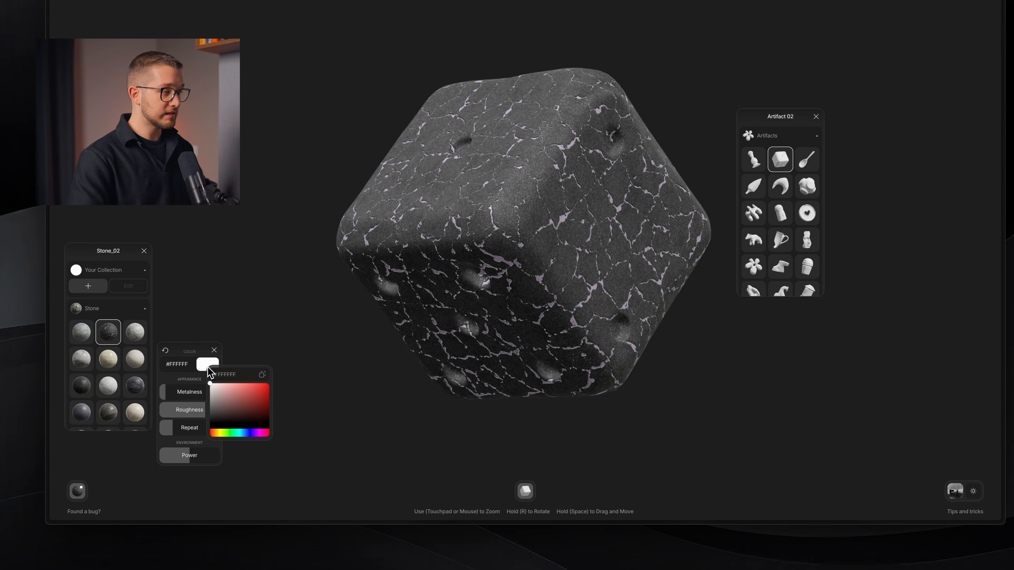
{"action": "left_click", "coordinate": [252, 394]}
{"action": "left_click_drag", "start_coordinate": [163, 418], "coordinate": [203, 438]}
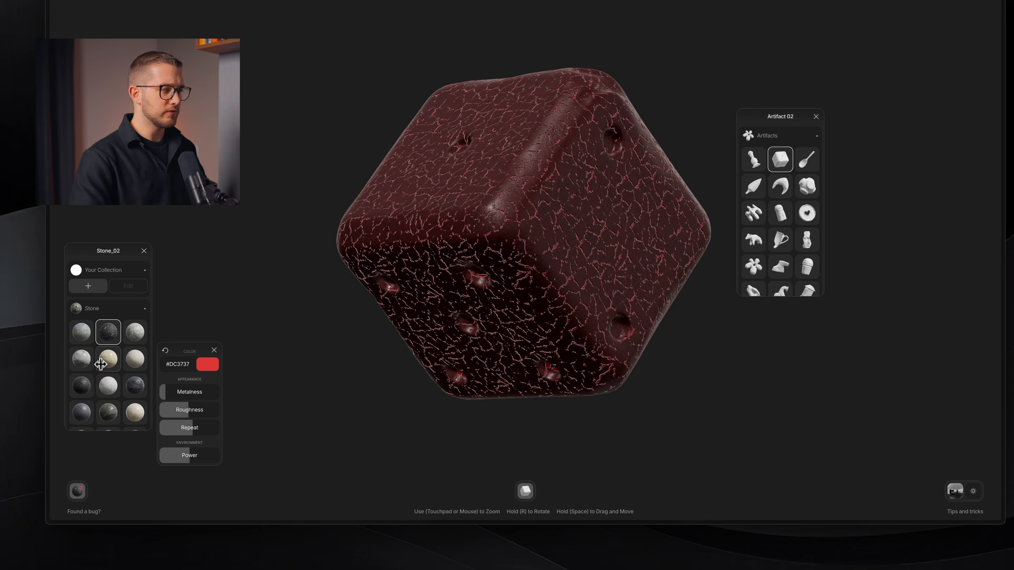
Try the Aqua and Accident glass materials on the dice, and settle on the Tumble glass material
{"action": "scroll", "coordinate": [100, 363], "scroll_direction": "down", "scroll_amount": 5}
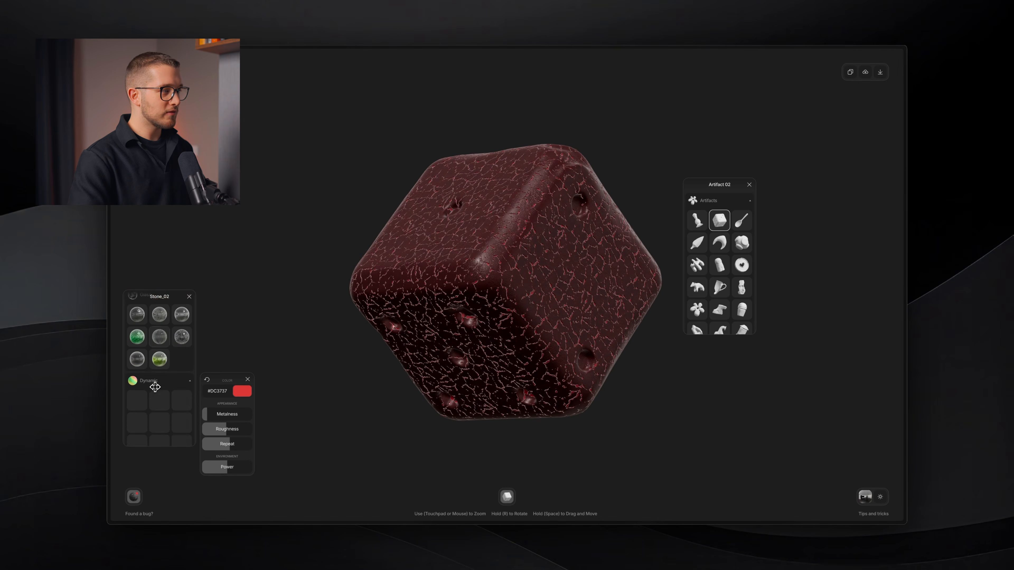
{"action": "scroll", "coordinate": [155, 387], "scroll_direction": "up", "scroll_amount": 3}
{"action": "left_click", "coordinate": [142, 353]}
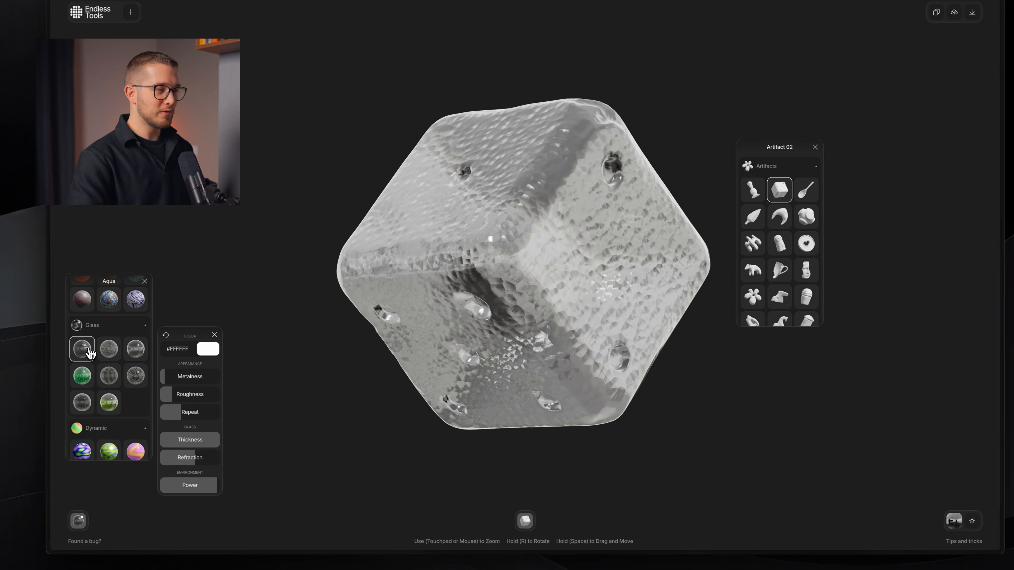
{"action": "left_click", "coordinate": [108, 353]}
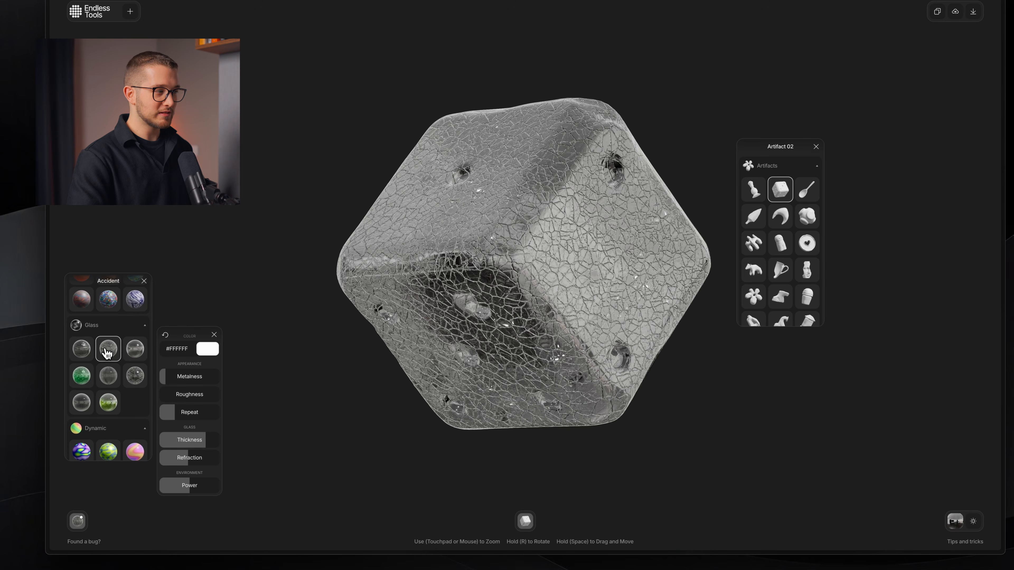
{"action": "left_click", "coordinate": [136, 354]}
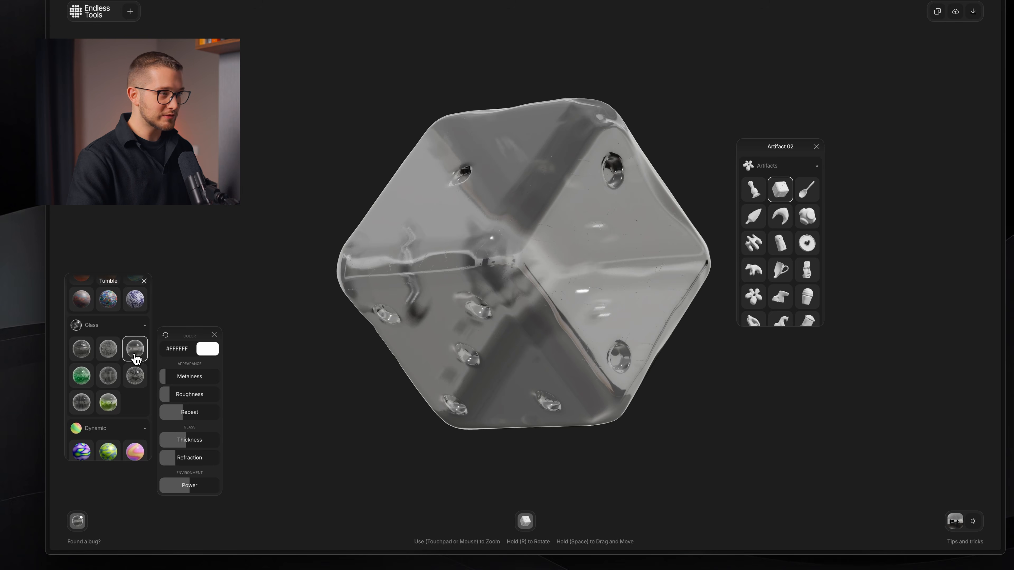
Raise the Tumble material's metalness to about half and rotate the dice to view its reflections
{"action": "mouse_move", "coordinate": [185, 394]}
{"action": "left_mouse_down"}
{"action": "mouse_move", "coordinate": [211, 394]}
{"action": "mouse_move", "coordinate": [173, 394]}
{"action": "mouse_move", "coordinate": [200, 377]}
{"action": "mouse_move", "coordinate": [188, 377]}
{"action": "left_mouse_up"}
{"action": "left_click_drag", "start_coordinate": [438, 339], "coordinate": [545, 320]}
{"action": "left_click_drag", "start_coordinate": [572, 374], "coordinate": [428, 254]}
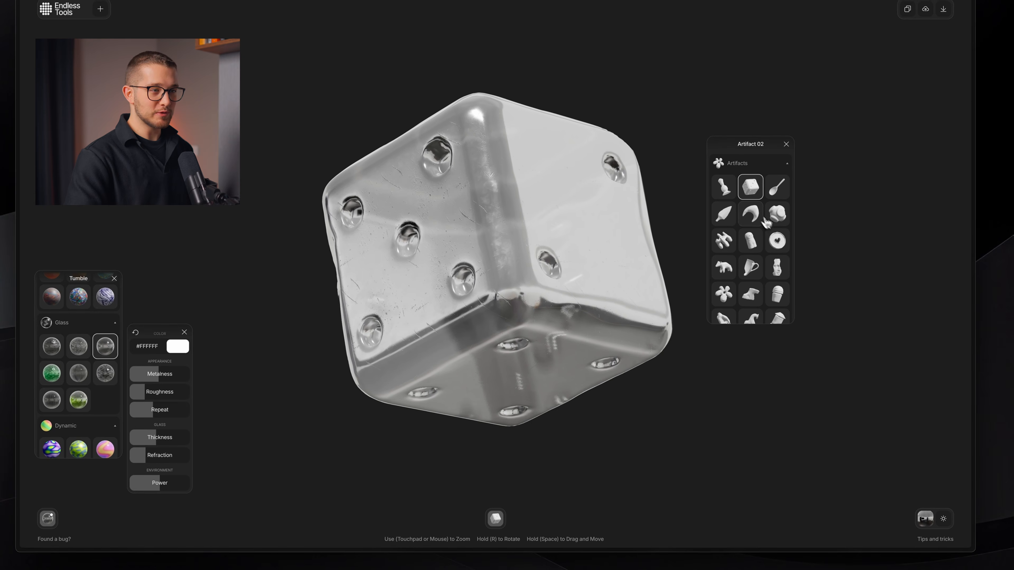
Swap the dice for the Artifact 12 face sculpture and open the lighting and background settings
{"action": "left_click", "coordinate": [780, 281]}
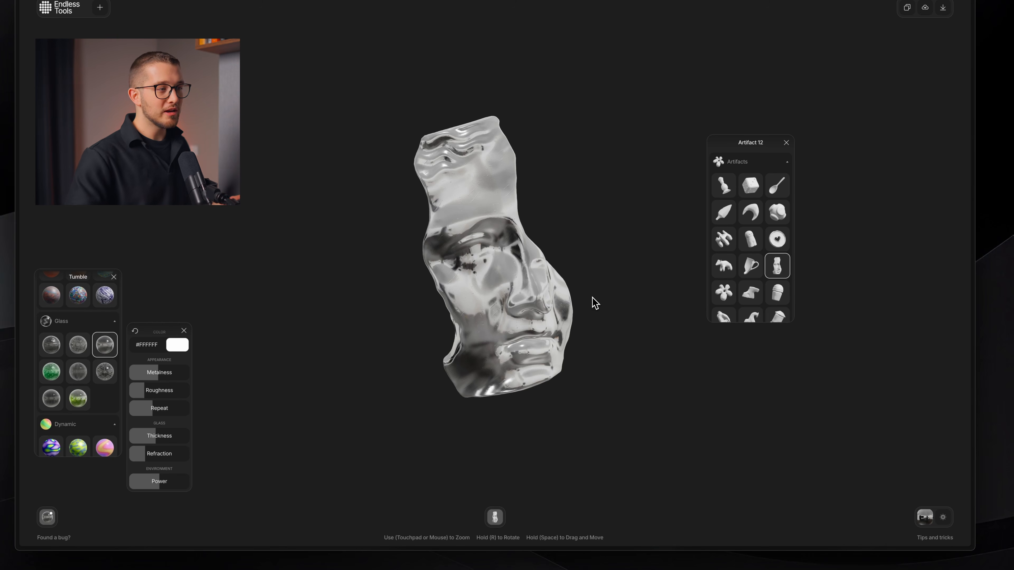
{"action": "left_click", "coordinate": [942, 518]}
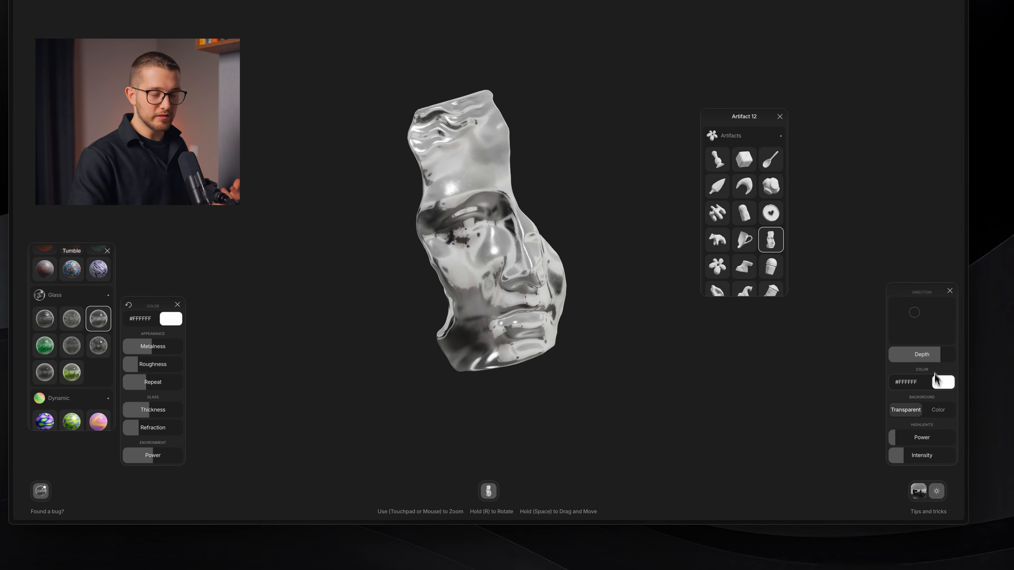
{"action": "left_click", "coordinate": [942, 413]}
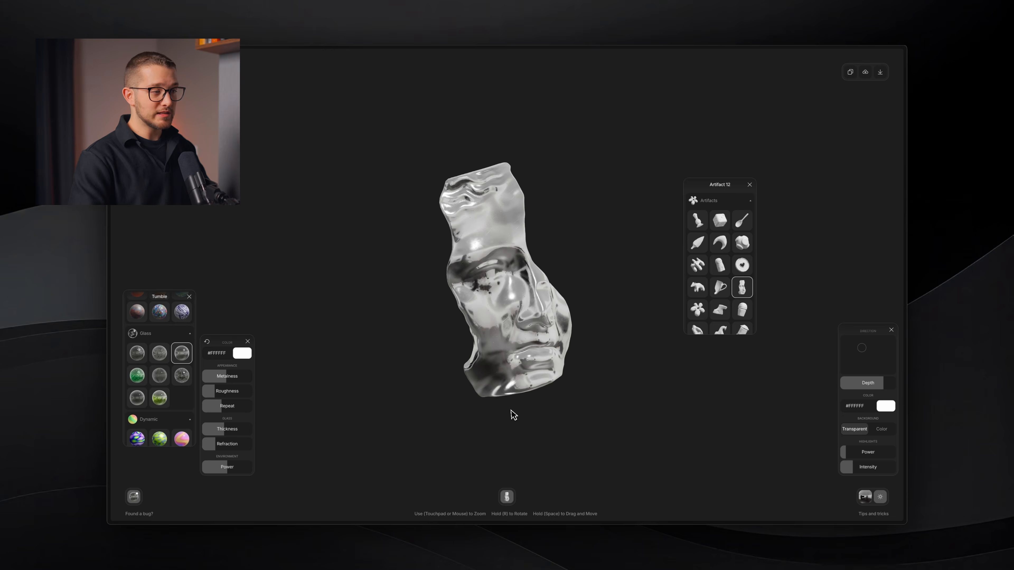
Try the Organics 02, Organics 17 and Gem 14 models in place of the face sculpture
{"action": "left_click_drag", "start_coordinate": [518, 330], "coordinate": [520, 358]}
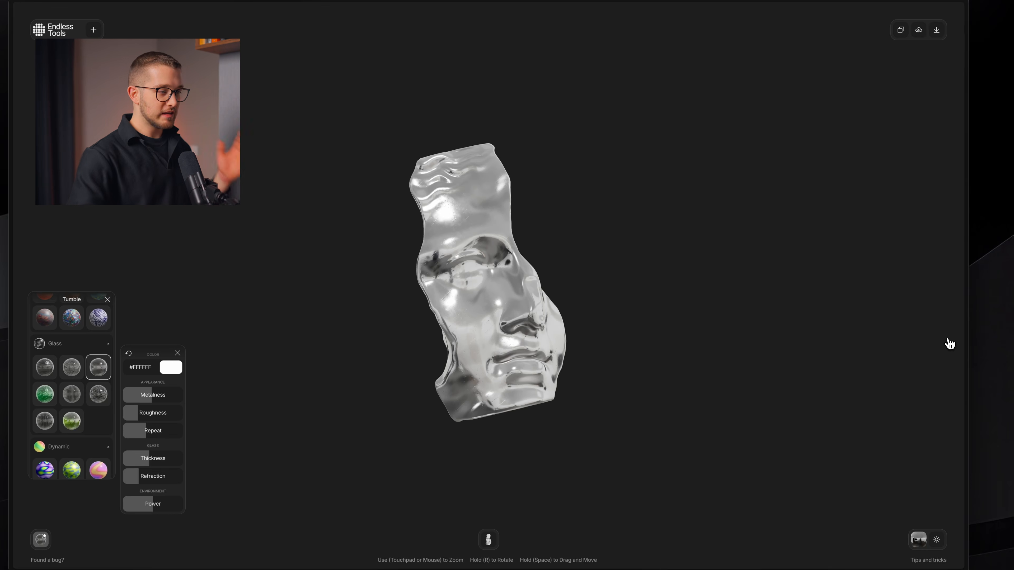
{"action": "left_click", "coordinate": [488, 539]}
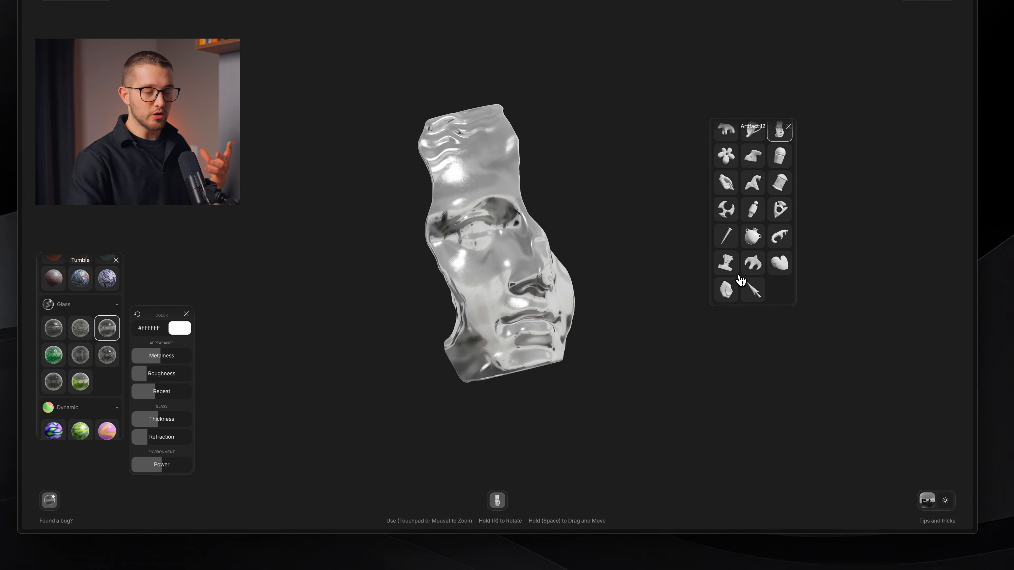
{"action": "scroll", "coordinate": [740, 280], "scroll_direction": "down", "scroll_amount": 10}
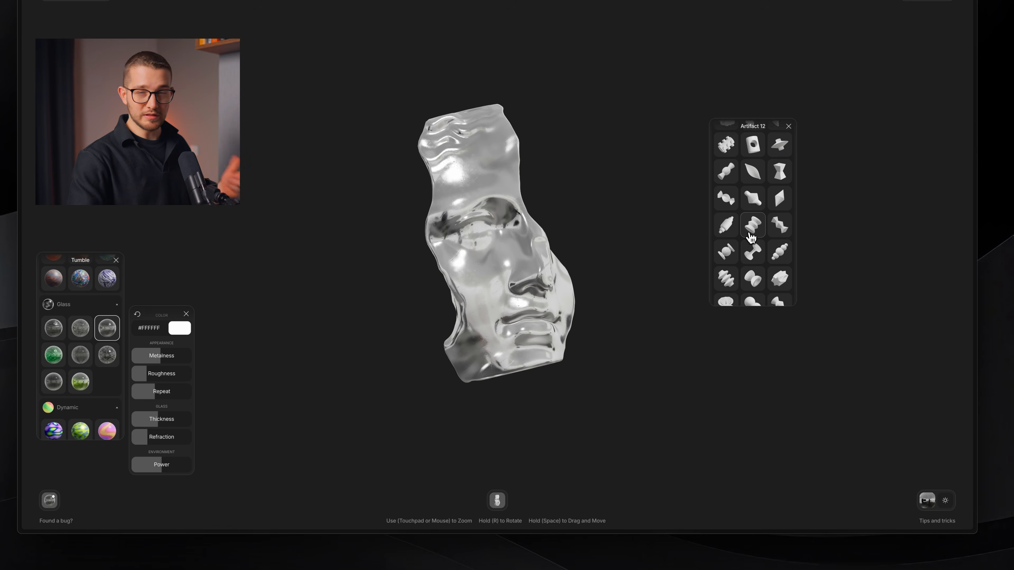
{"action": "scroll", "coordinate": [750, 237], "scroll_direction": "down", "scroll_amount": 6}
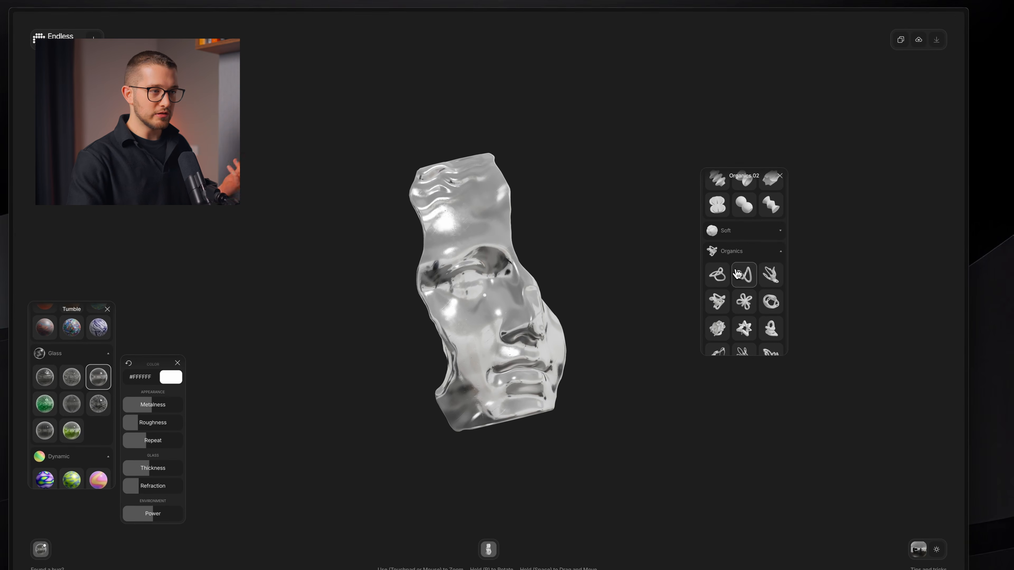
{"action": "left_click", "coordinate": [737, 275]}
{"action": "scroll", "coordinate": [743, 280], "scroll_direction": "down", "scroll_amount": 3}
{"action": "left_click", "coordinate": [753, 296]}
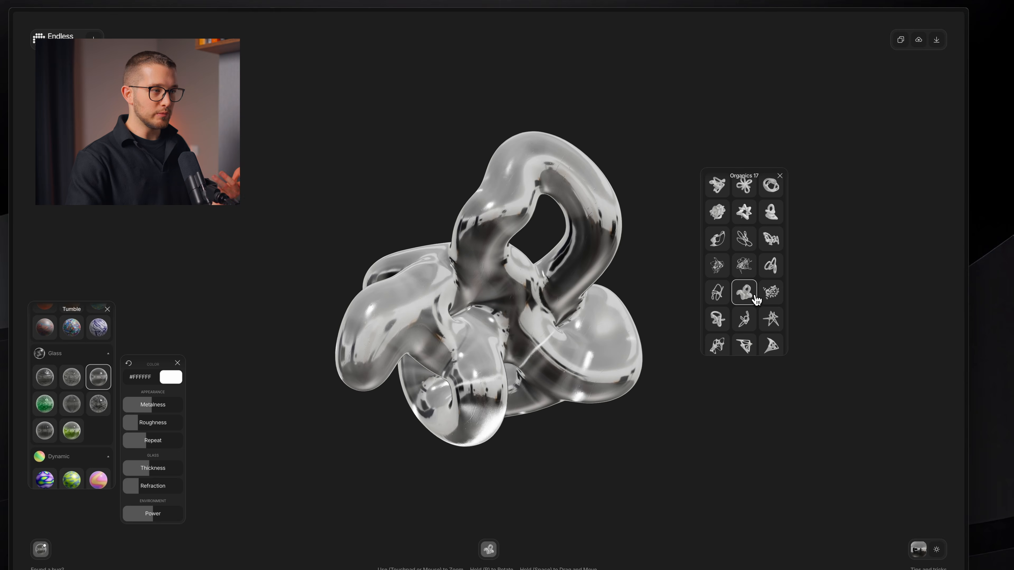
{"action": "scroll", "coordinate": [756, 300], "scroll_direction": "down", "scroll_amount": 3}
{"action": "left_click", "coordinate": [748, 276]}
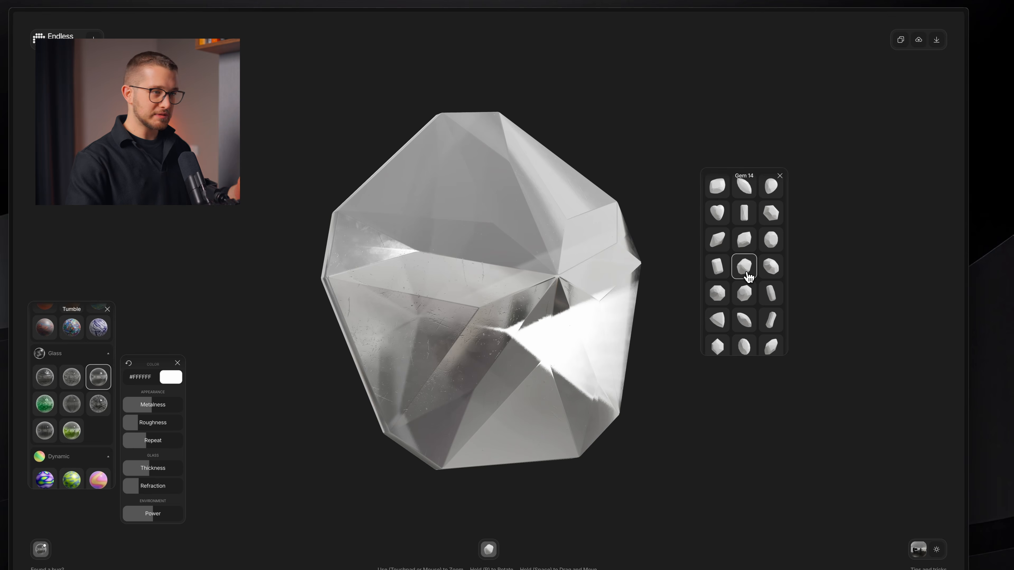
Try the ST 02 model from Strange Things, settle on ST 03 and close the model library
{"action": "scroll", "coordinate": [748, 274], "scroll_direction": "down", "scroll_amount": 5}
{"action": "left_click", "coordinate": [747, 275]}
{"action": "scroll", "coordinate": [747, 274], "scroll_direction": "down", "scroll_amount": 5}
{"action": "scroll", "coordinate": [745, 265], "scroll_direction": "up", "scroll_amount": 5}
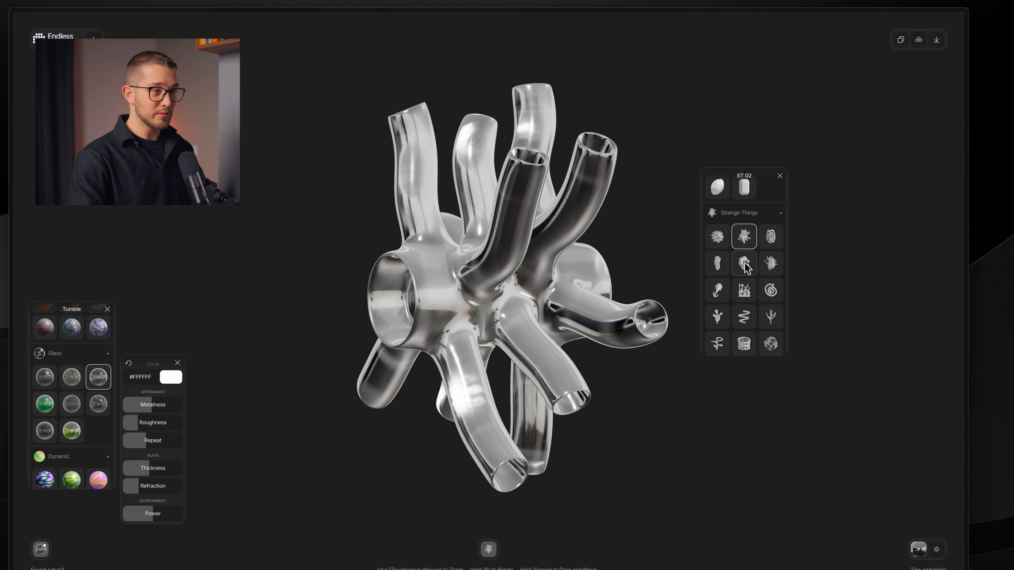
{"action": "left_click", "coordinate": [770, 236]}
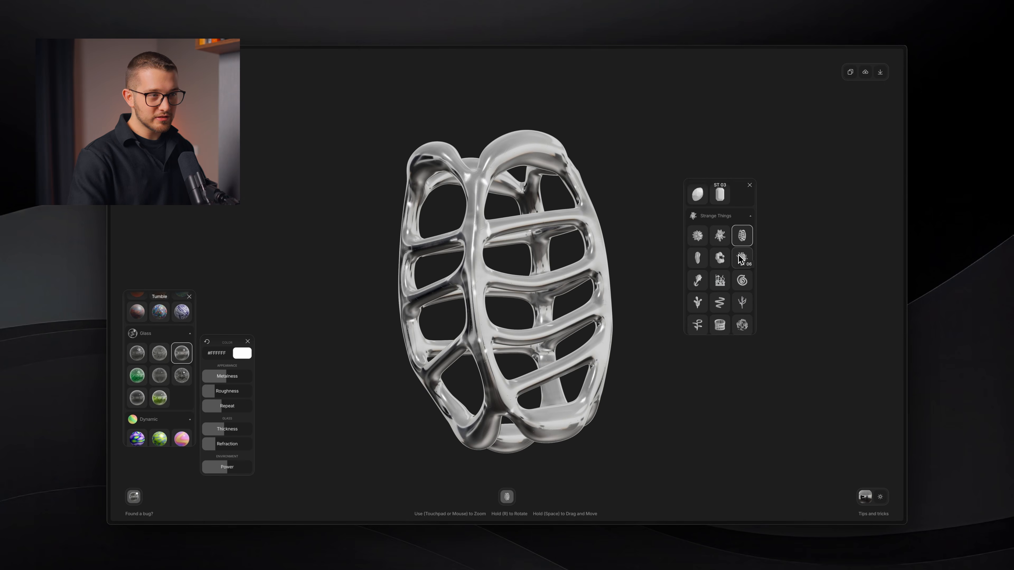
{"action": "left_click", "coordinate": [749, 185]}
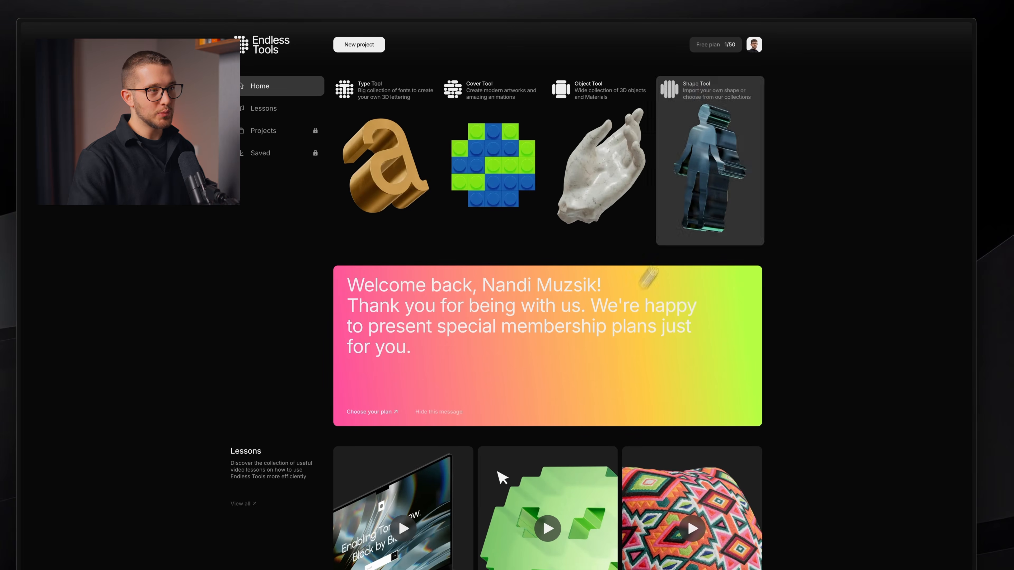
Open the Shape Tool and import the custom U-shaped logo file in place of the default heart
{"action": "left_click", "coordinate": [756, 122]}
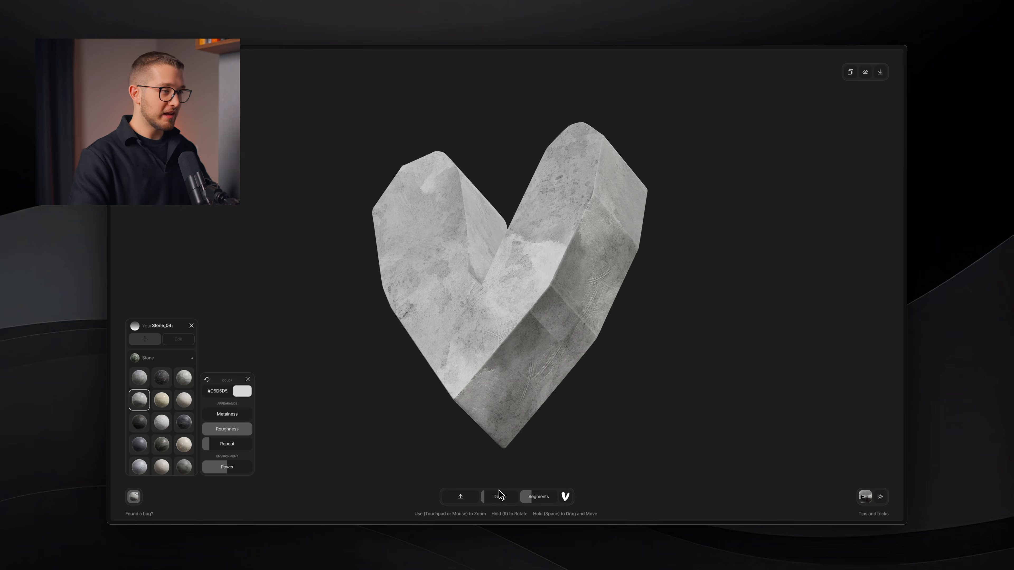
{"action": "left_click_drag", "start_coordinate": [537, 315], "coordinate": [514, 310]}
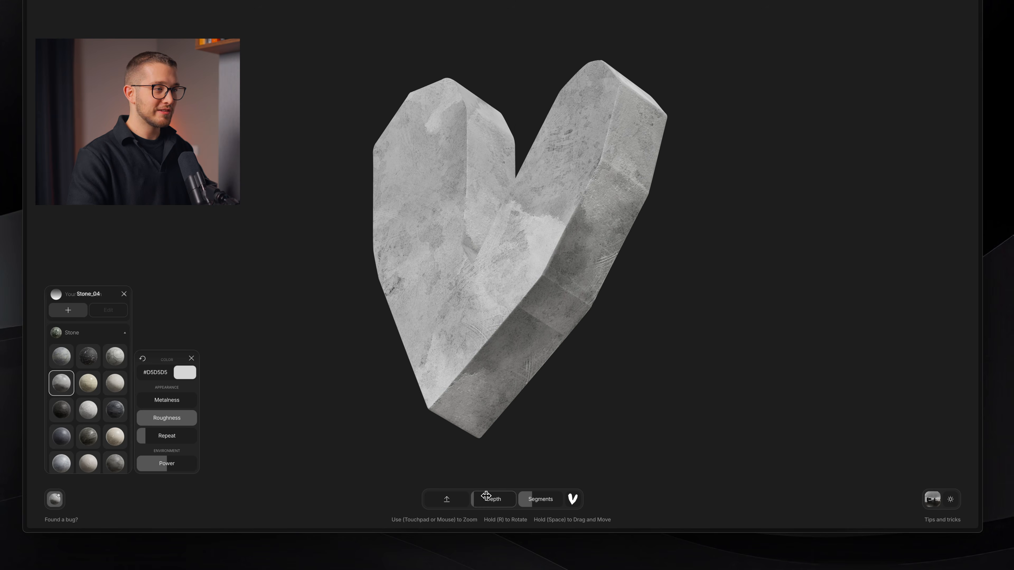
{"action": "left_click_drag", "start_coordinate": [510, 351], "coordinate": [533, 364]}
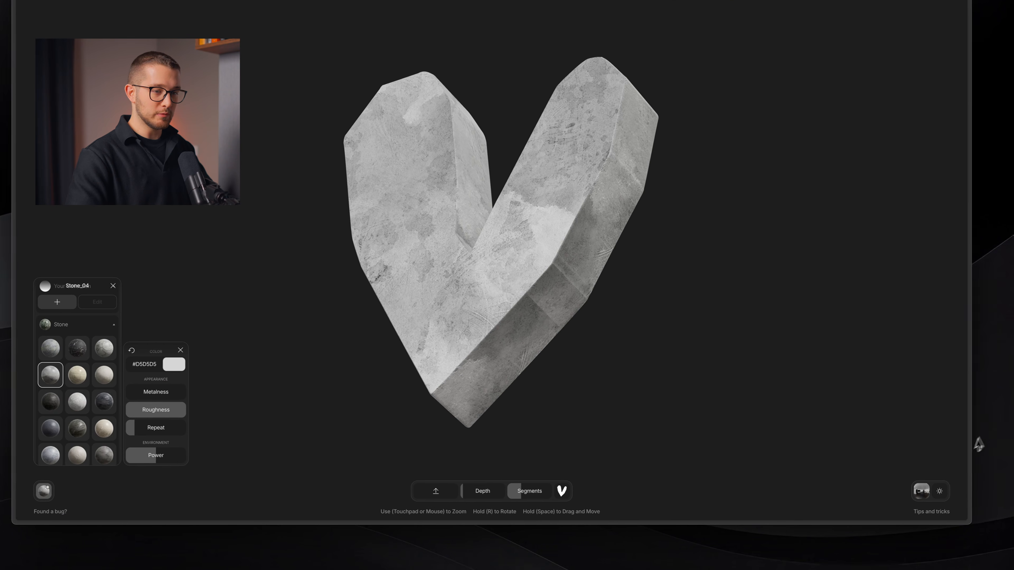
{"action": "left_click_drag", "start_coordinate": [1009, 445], "coordinate": [458, 503]}
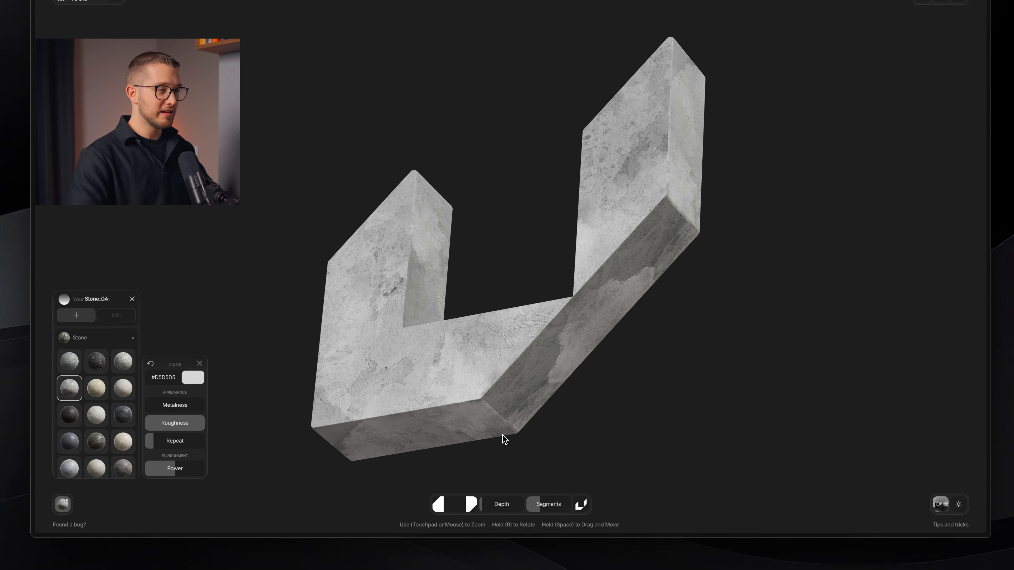
{"action": "left_click_drag", "start_coordinate": [532, 210], "coordinate": [555, 282]}
{"action": "scroll", "coordinate": [557, 248], "scroll_direction": "down", "scroll_amount": 5}
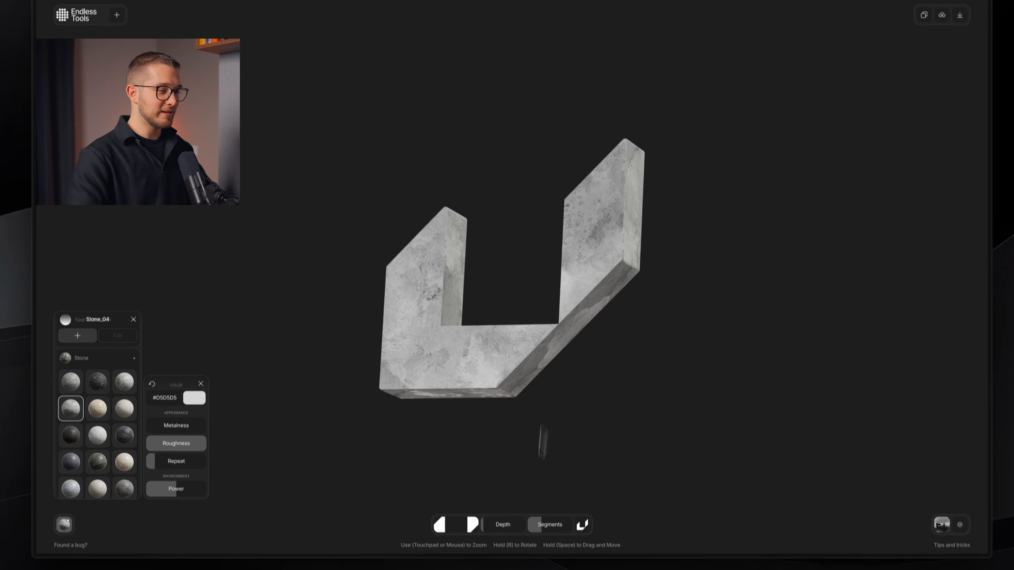
Increase the logo's extrusion depth slightly and rotate it to view its sides and underside
{"action": "left_click_drag", "start_coordinate": [484, 497], "coordinate": [492, 494]}
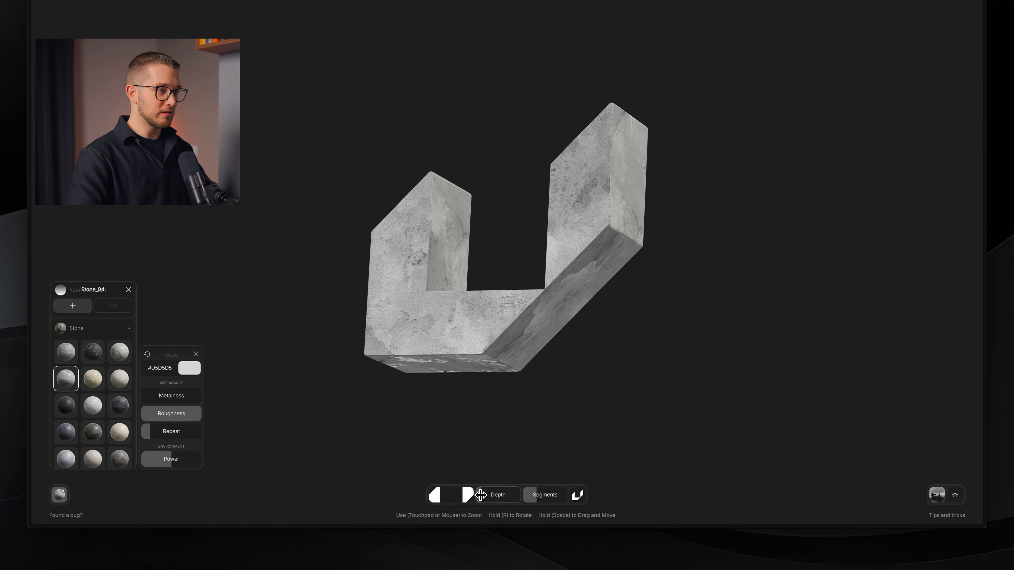
{"action": "left_click_drag", "start_coordinate": [619, 419], "coordinate": [542, 434]}
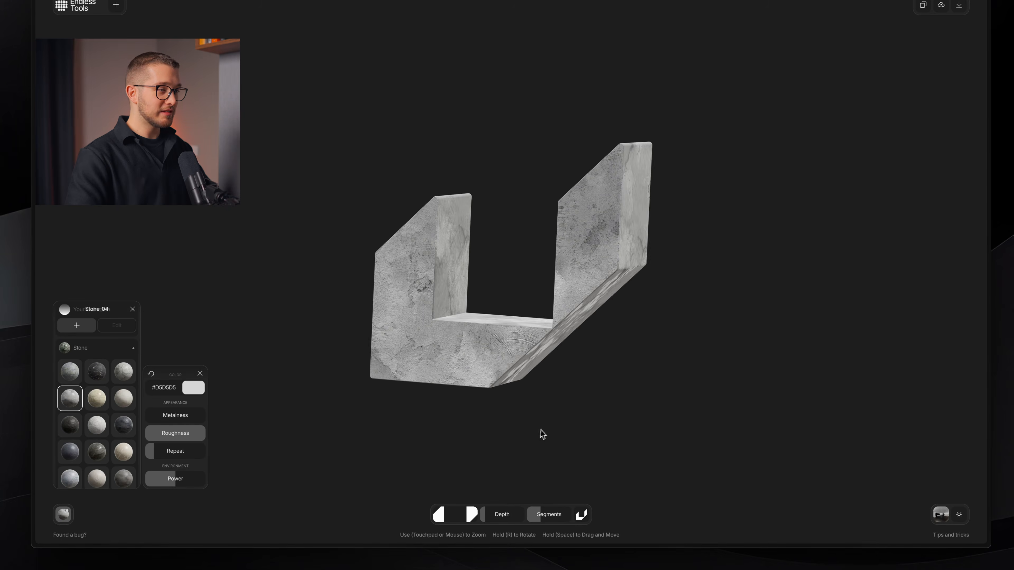
{"action": "left_click_drag", "start_coordinate": [619, 220], "coordinate": [434, 311]}
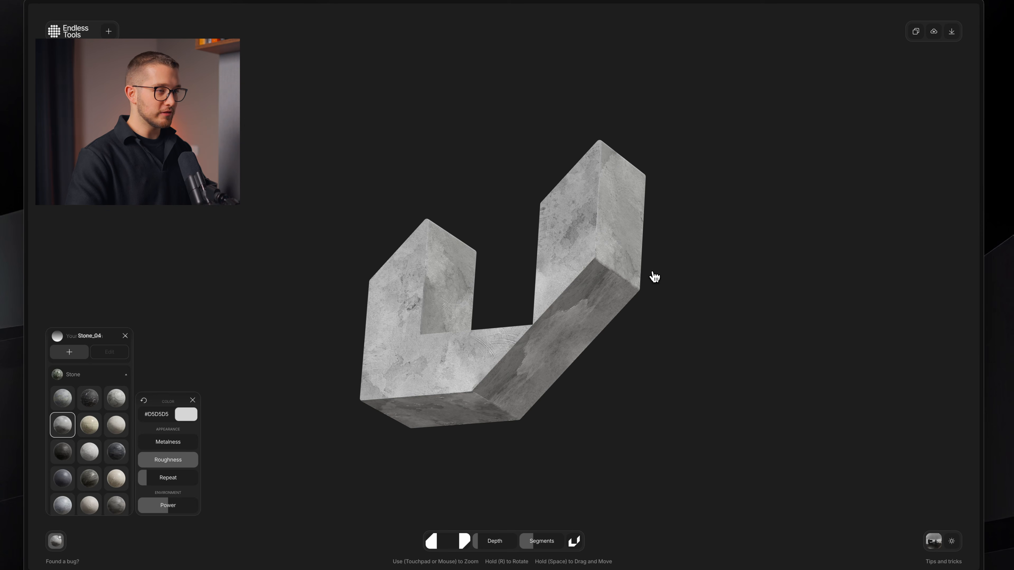
{"action": "left_click_drag", "start_coordinate": [655, 277], "coordinate": [661, 254]}
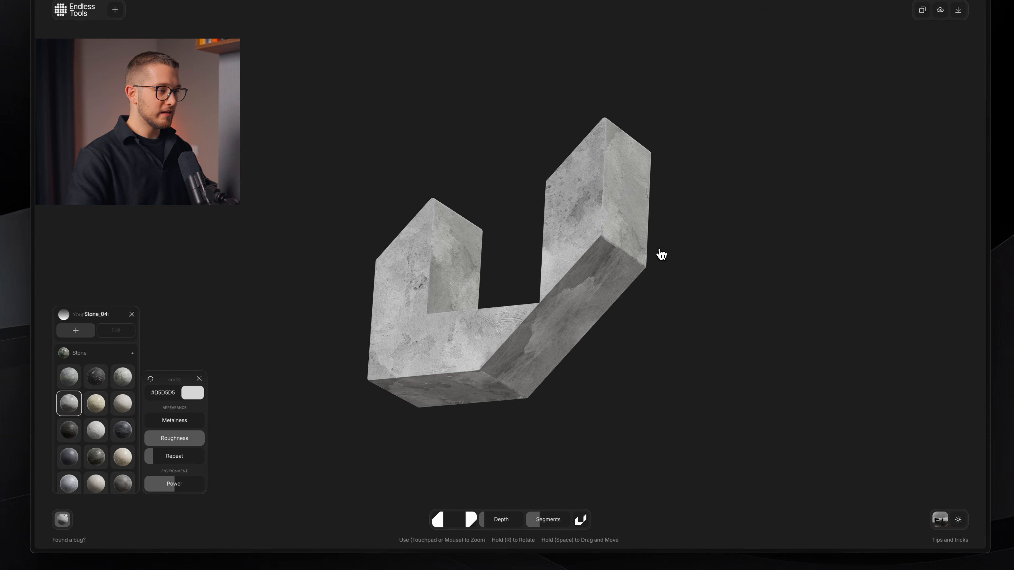
Try the Stone_15, Wood_P11, Wood_P14 and Wood_P12 materials on the logo
{"action": "scroll", "coordinate": [114, 405], "scroll_direction": "down", "scroll_amount": 2}
{"action": "left_click", "coordinate": [112, 405]}
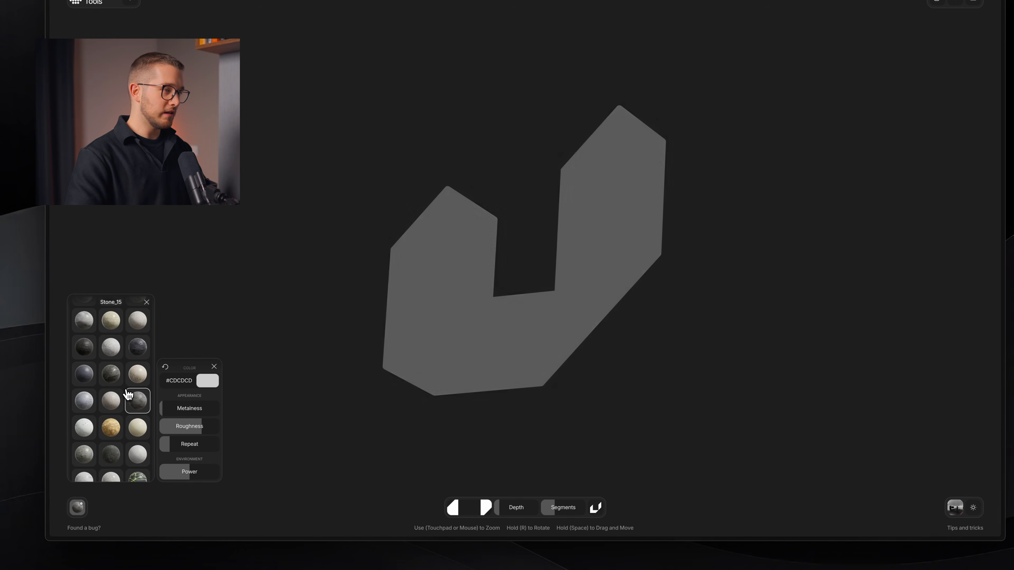
{"action": "scroll", "coordinate": [128, 395], "scroll_direction": "down", "scroll_amount": 5}
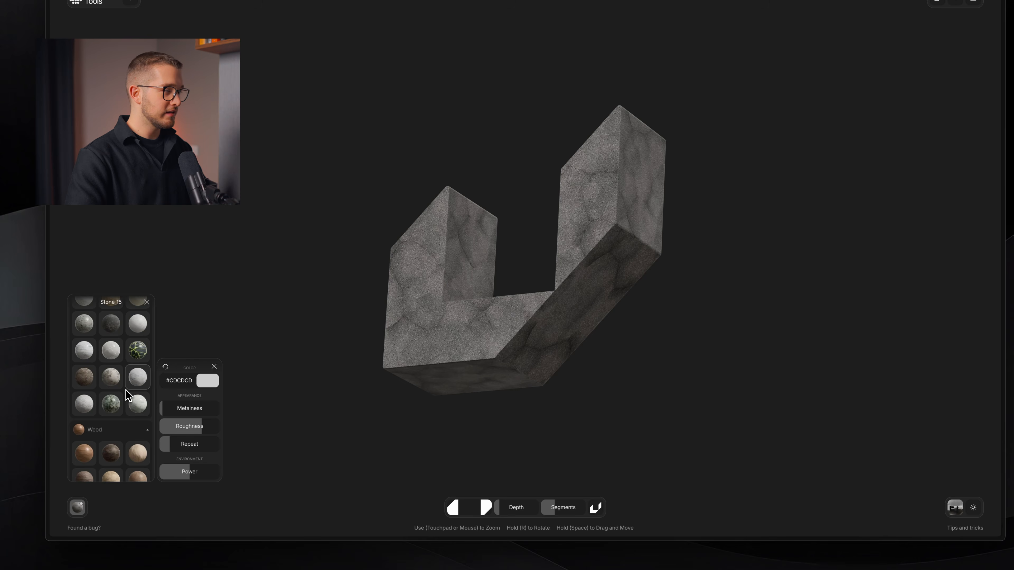
{"action": "left_click", "coordinate": [112, 367]}
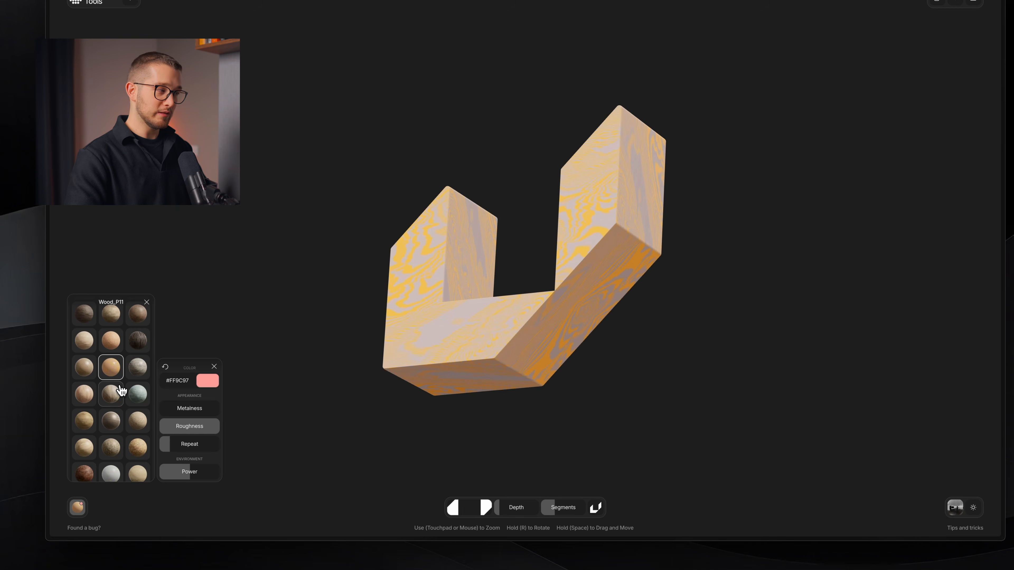
{"action": "left_click", "coordinate": [112, 395]}
{"action": "scroll", "coordinate": [121, 397], "scroll_direction": "up", "scroll_amount": 1}
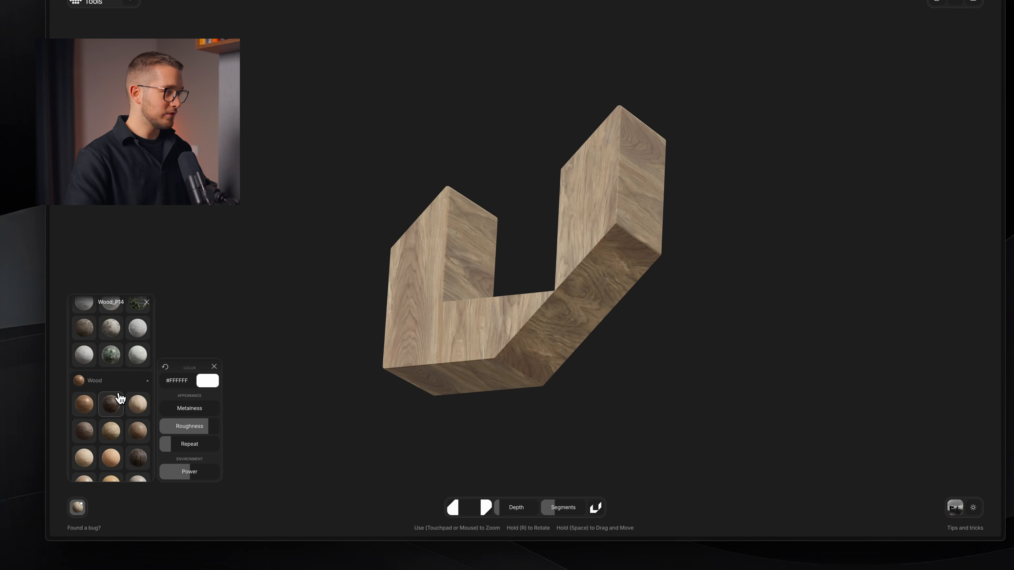
{"action": "left_click", "coordinate": [114, 397]}
Try the Fabric_R05, Metal_B03 and Metal_B09 materials on the logo
{"action": "scroll", "coordinate": [113, 391], "scroll_direction": "down", "scroll_amount": 5}
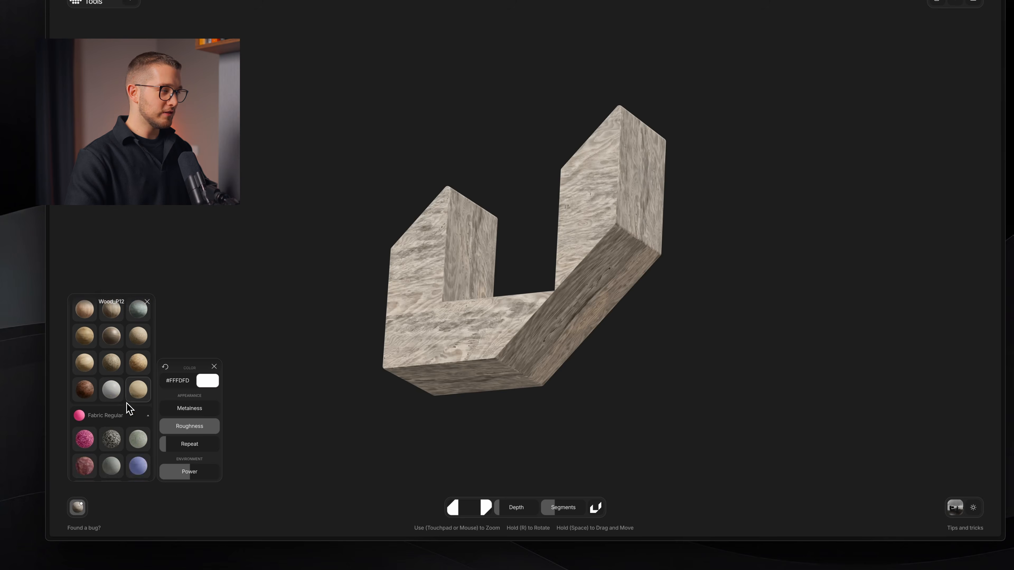
{"action": "left_click", "coordinate": [110, 365]}
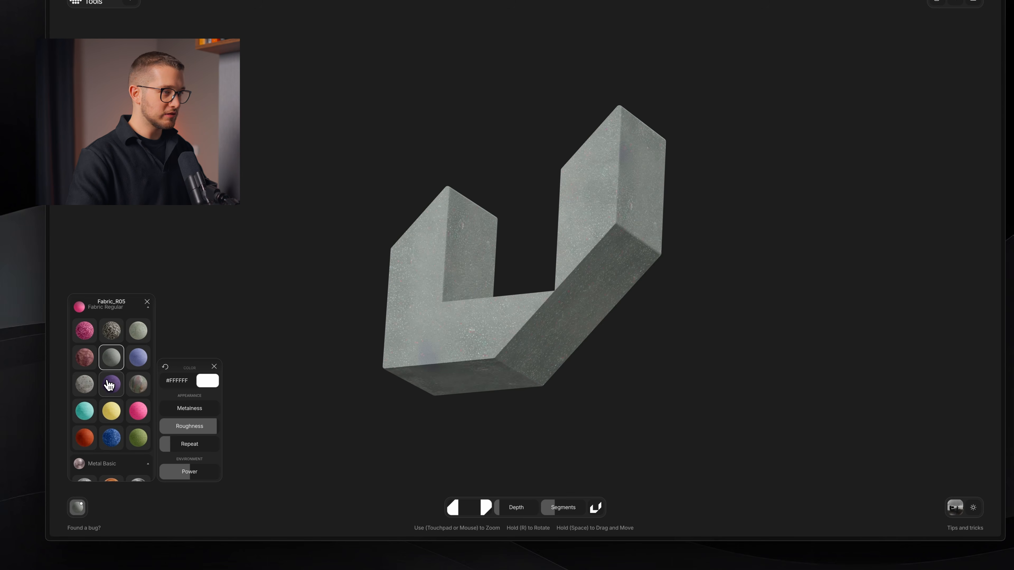
{"action": "scroll", "coordinate": [120, 372], "scroll_direction": "down", "scroll_amount": 1}
{"action": "scroll", "coordinate": [133, 374], "scroll_direction": "down", "scroll_amount": 3}
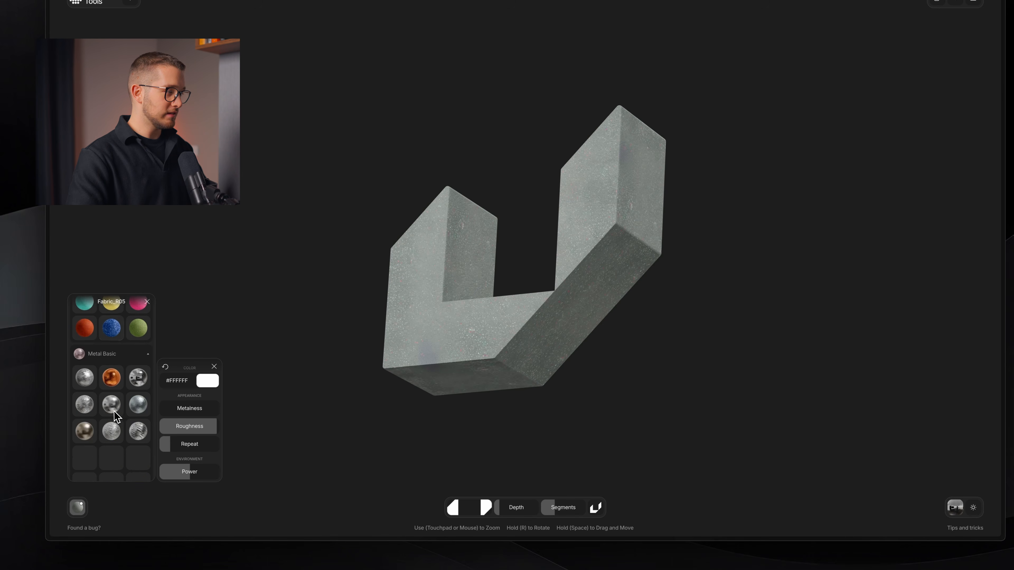
{"action": "left_click", "coordinate": [138, 379]}
{"action": "scroll", "coordinate": [139, 386], "scroll_direction": "down", "scroll_amount": 1}
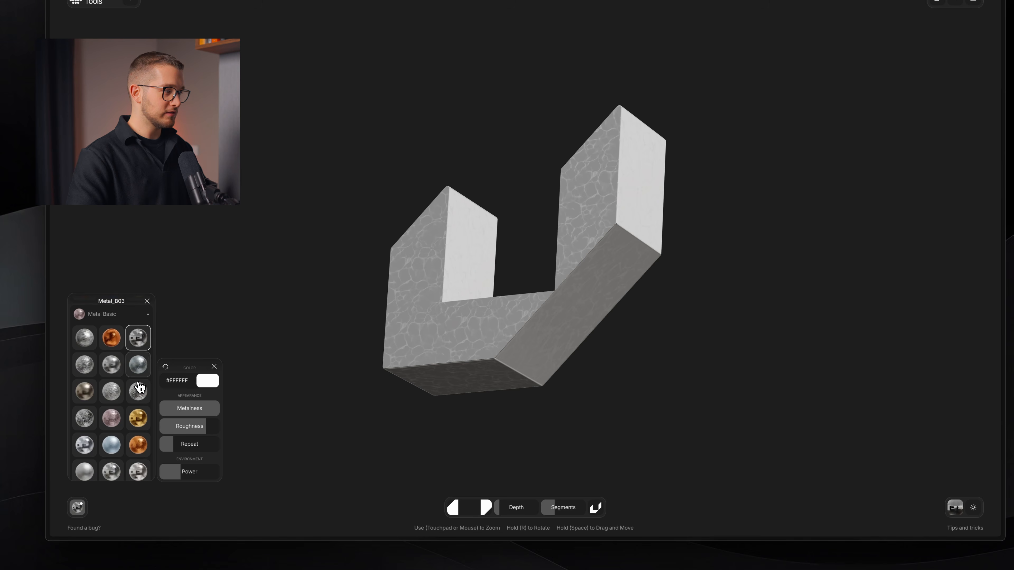
{"action": "left_click", "coordinate": [139, 386]}
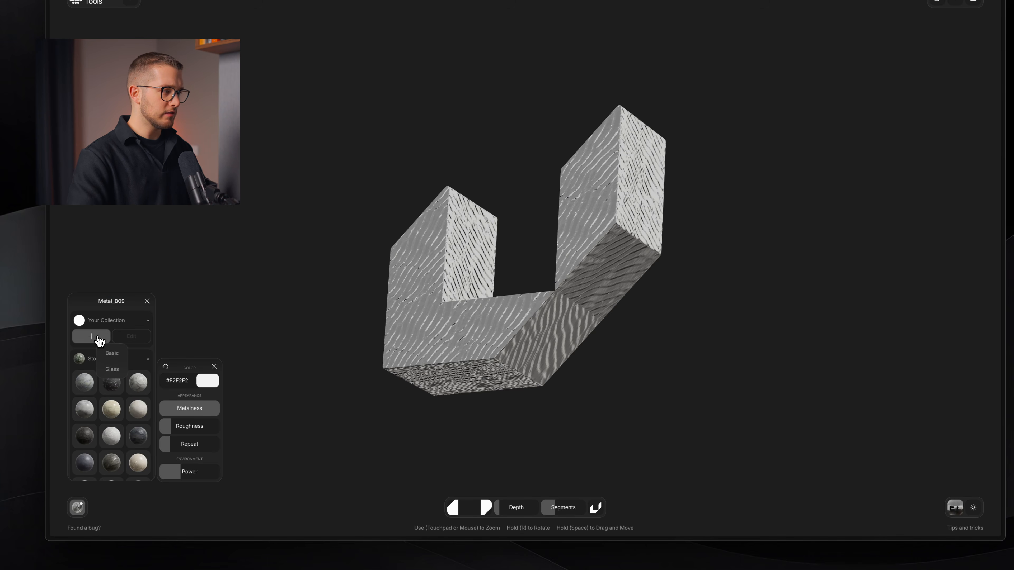
Open a new Basic custom material, look through its color map, appearance, bump and roughness settings, and close it unsaved
{"action": "left_click", "coordinate": [119, 358]}
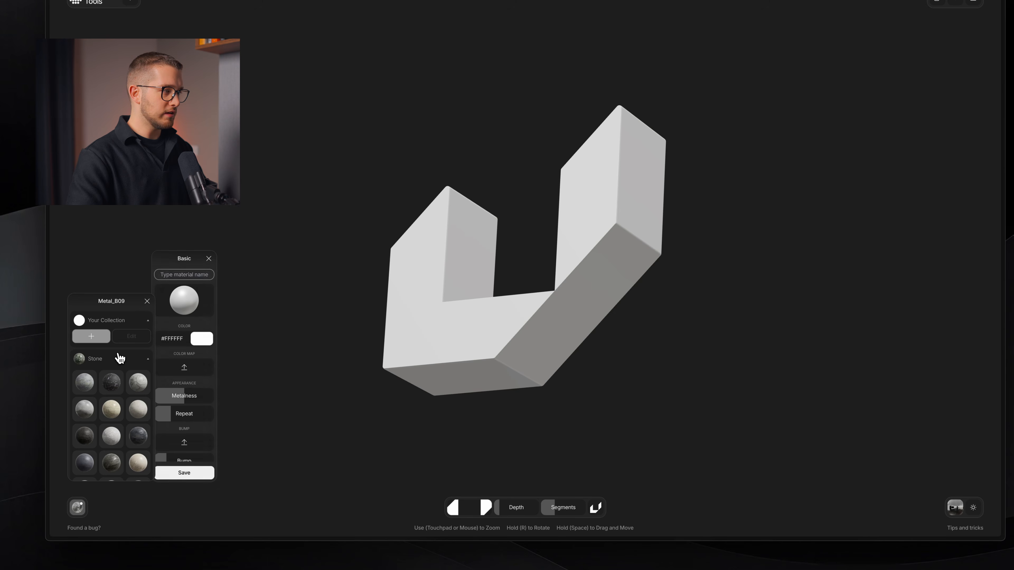
{"action": "scroll", "coordinate": [189, 382], "scroll_direction": "down", "scroll_amount": 2}
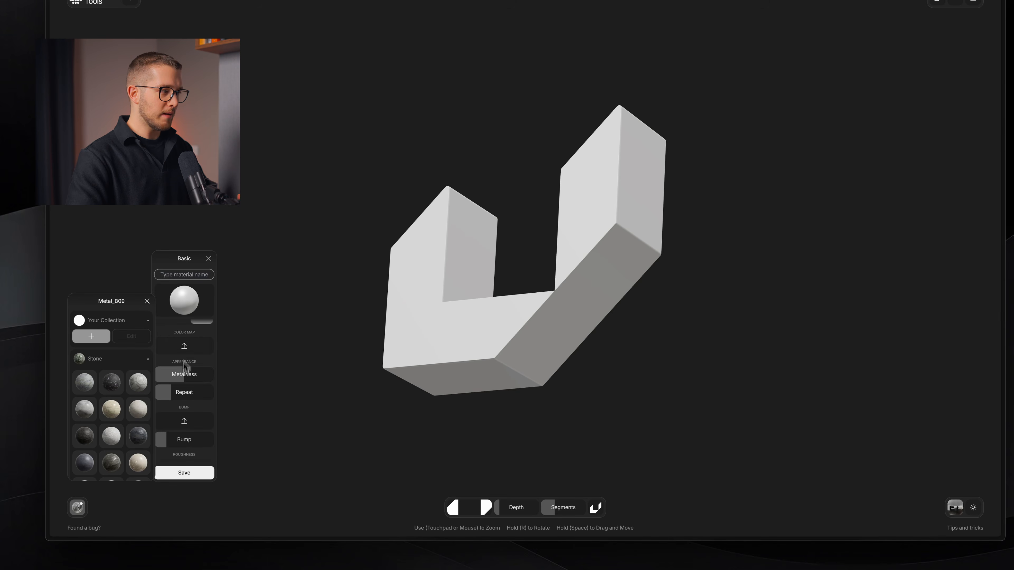
{"action": "scroll", "coordinate": [226, 427], "scroll_direction": "down", "scroll_amount": 1}
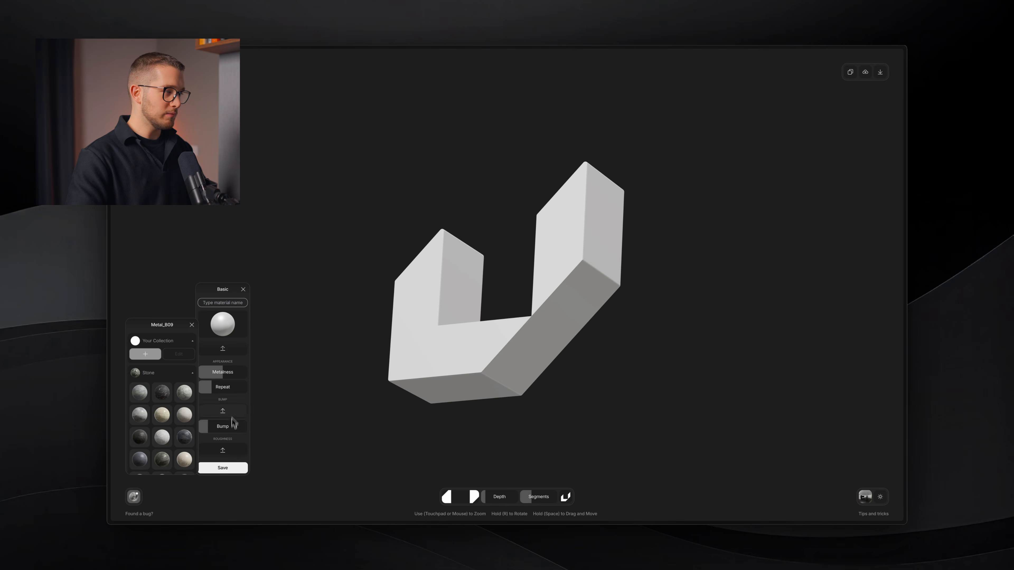
{"action": "left_click", "coordinate": [243, 289]}
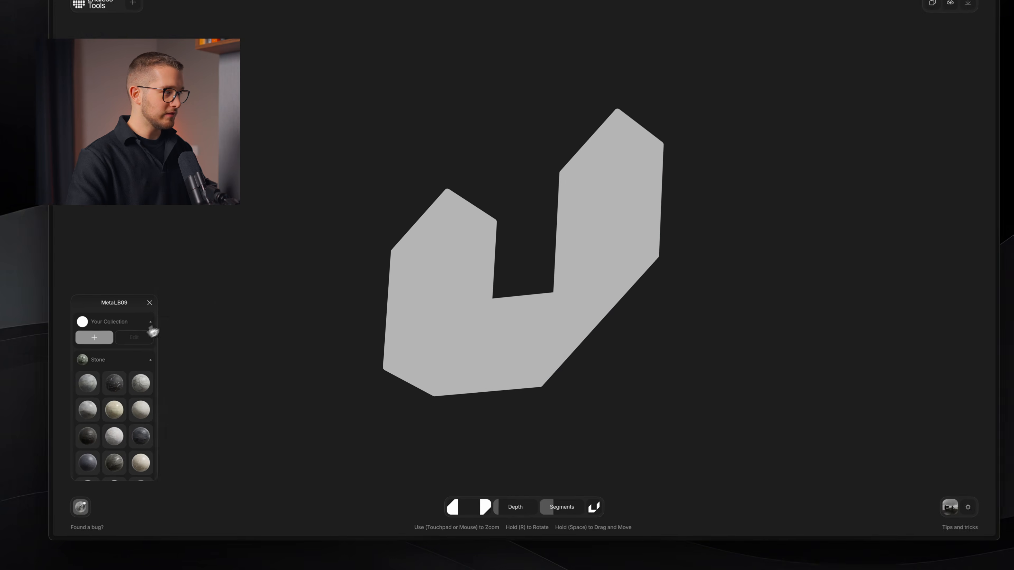
Try the Metal_B17 and Metal_B13 materials on the logo, and settle on Metal_B03
{"action": "scroll", "coordinate": [120, 393], "scroll_direction": "down", "scroll_amount": 10}
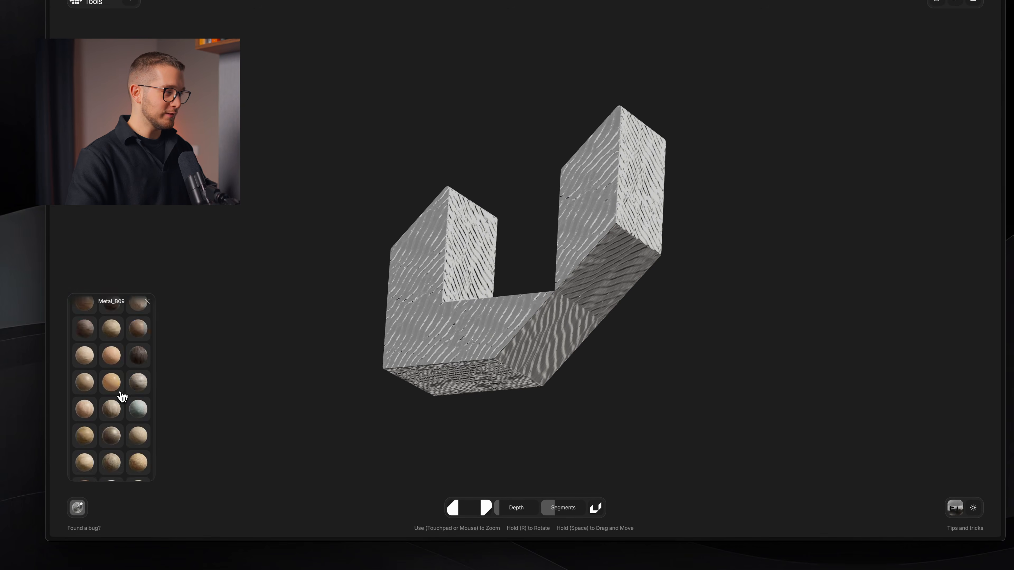
{"action": "scroll", "coordinate": [120, 395], "scroll_direction": "up", "scroll_amount": 1}
{"action": "left_click", "coordinate": [112, 403]}
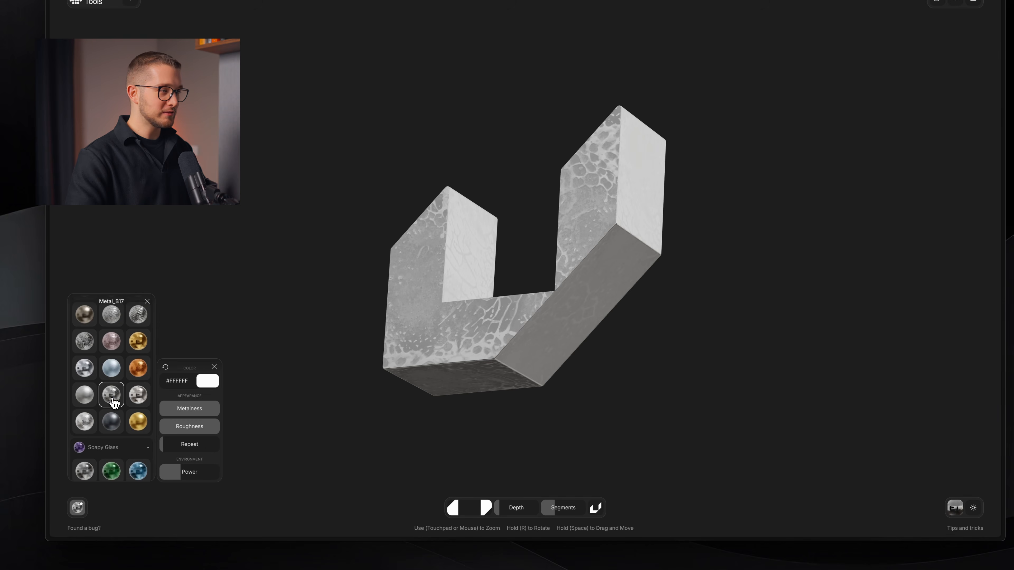
{"action": "scroll", "coordinate": [115, 403], "scroll_direction": "up", "scroll_amount": 1}
{"action": "left_click", "coordinate": [97, 391]}
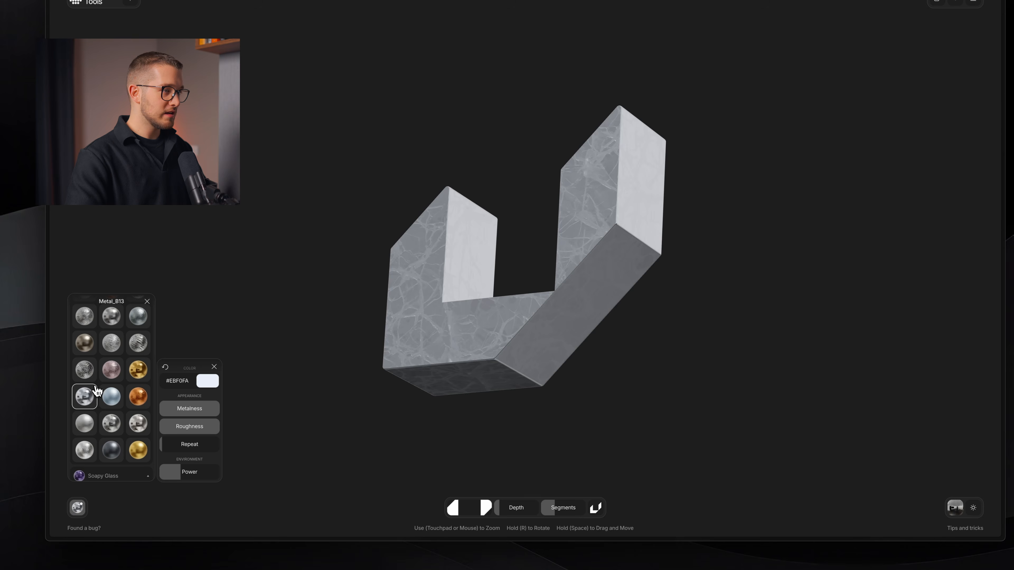
{"action": "scroll", "coordinate": [97, 390], "scroll_direction": "up", "scroll_amount": 1}
{"action": "left_click", "coordinate": [133, 337]}
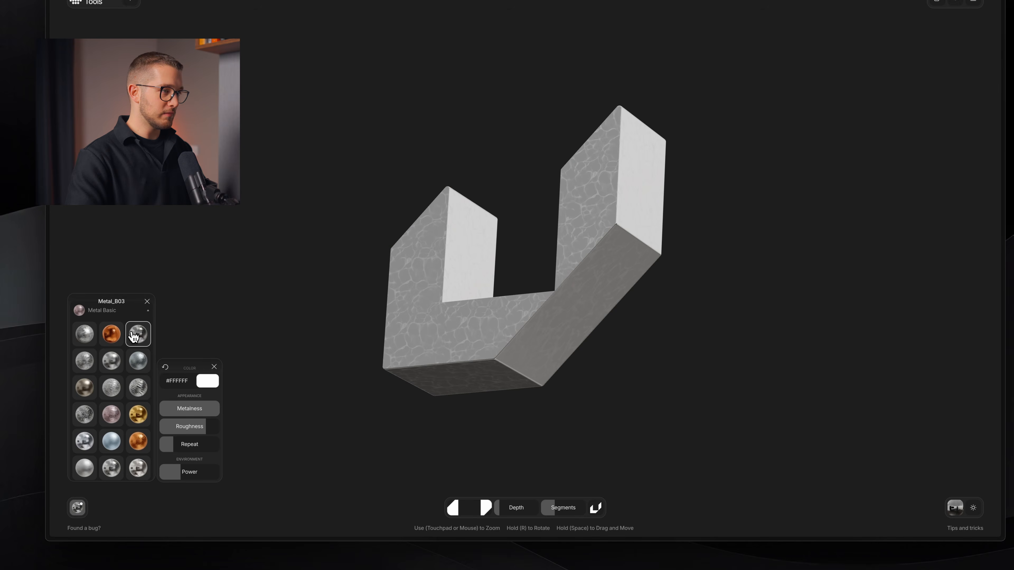
Try the Metal_B02 and Soapy_S02 materials on the logo
{"action": "left_click_drag", "start_coordinate": [188, 410], "coordinate": [233, 413]}
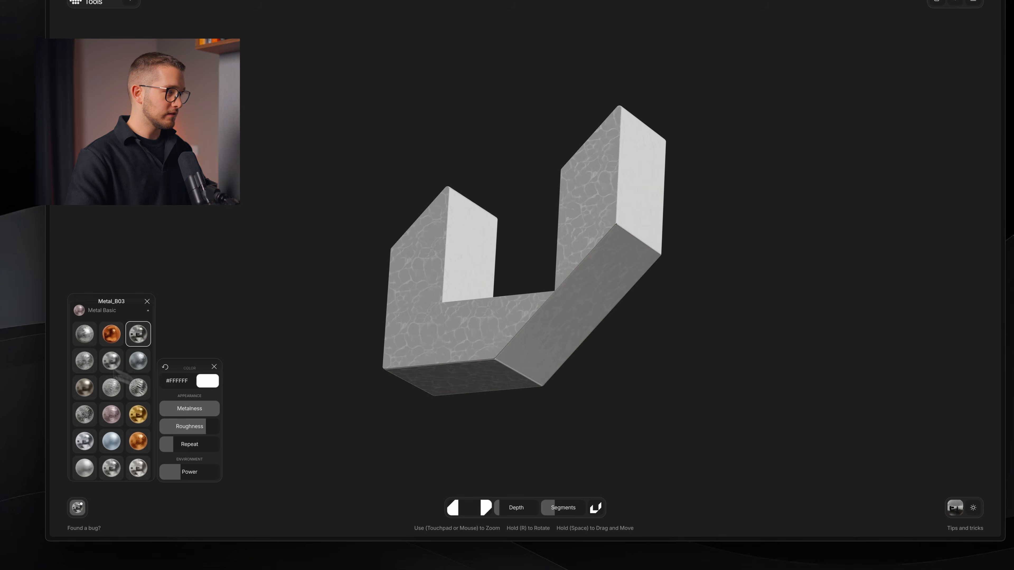
{"action": "left_click", "coordinate": [85, 341]}
{"action": "left_click", "coordinate": [110, 336]}
{"action": "scroll", "coordinate": [109, 379], "scroll_direction": "down", "scroll_amount": 4}
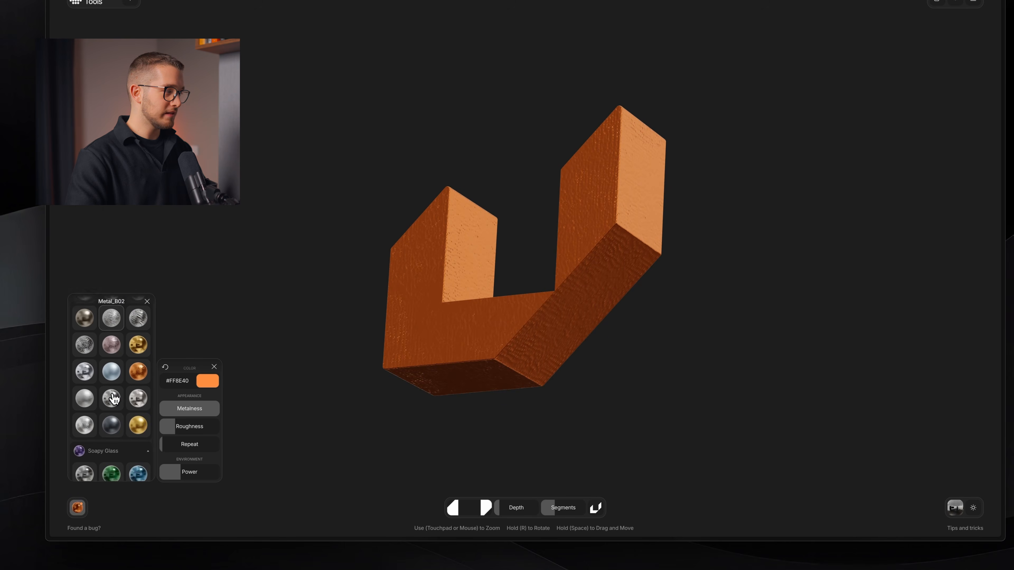
{"action": "left_click", "coordinate": [108, 409]}
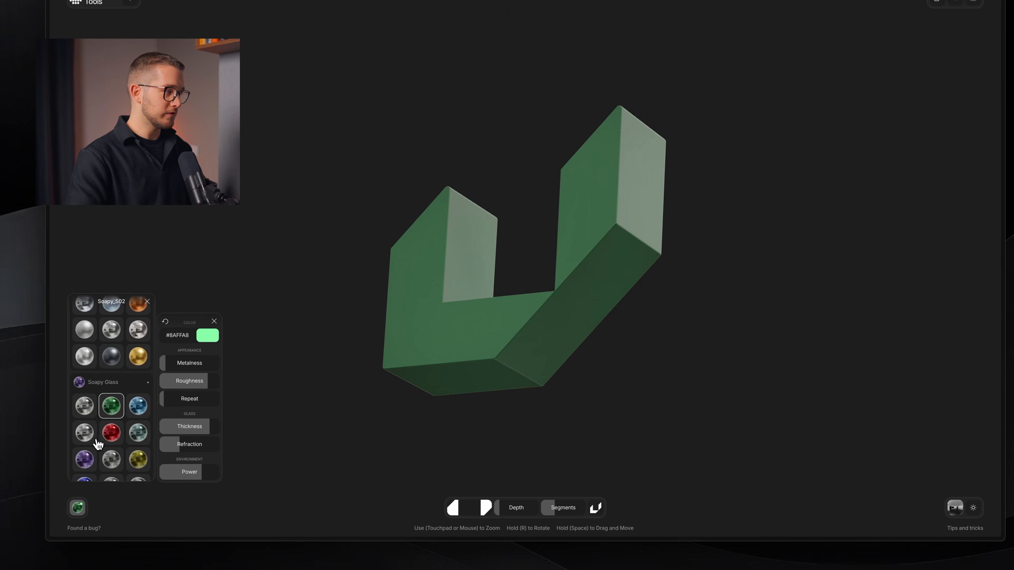
{"action": "left_click", "coordinate": [96, 439]}
Try the Basic and Yoga materials from the Basic category on the logo
{"action": "scroll", "coordinate": [102, 432], "scroll_direction": "down", "scroll_amount": 3}
{"action": "scroll", "coordinate": [103, 423], "scroll_direction": "down", "scroll_amount": 1}
{"action": "left_click", "coordinate": [85, 371]}
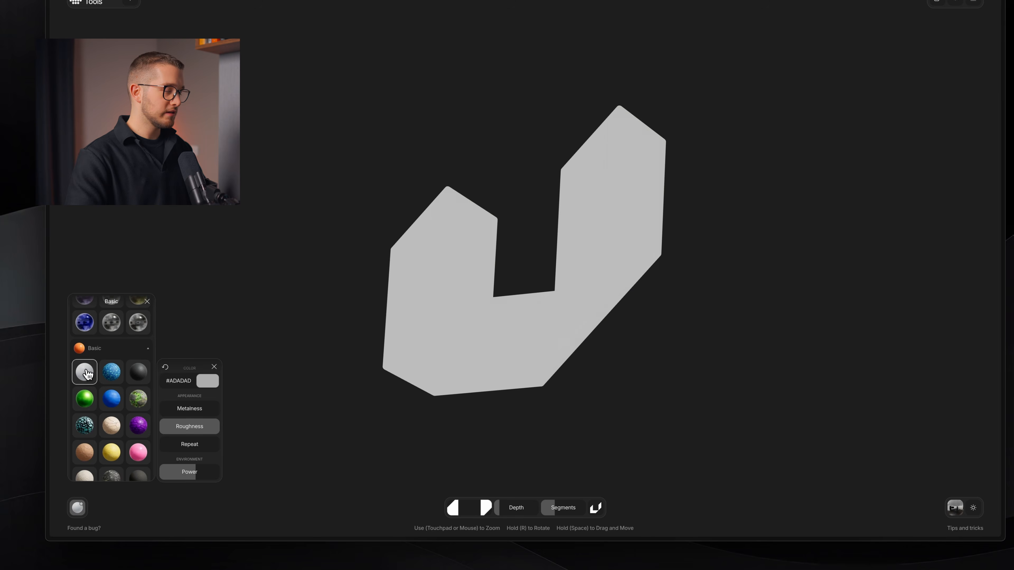
{"action": "left_click", "coordinate": [112, 373]}
Apply the Iced Tea glass material to the logo, raise its roughness, repeat and thickness, and lower its refraction
{"action": "scroll", "coordinate": [112, 400], "scroll_direction": "down", "scroll_amount": 5}
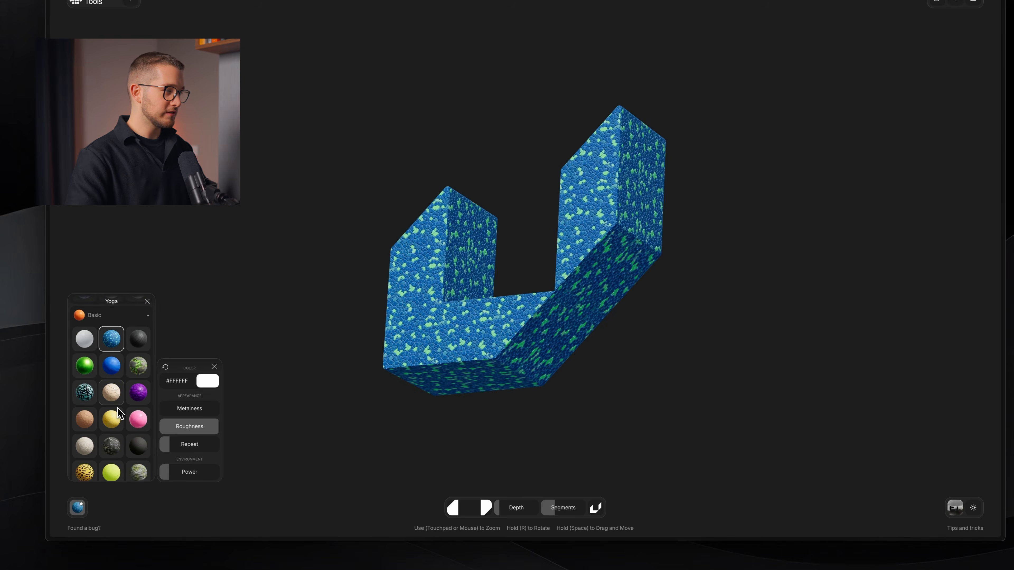
{"action": "left_click", "coordinate": [111, 405]}
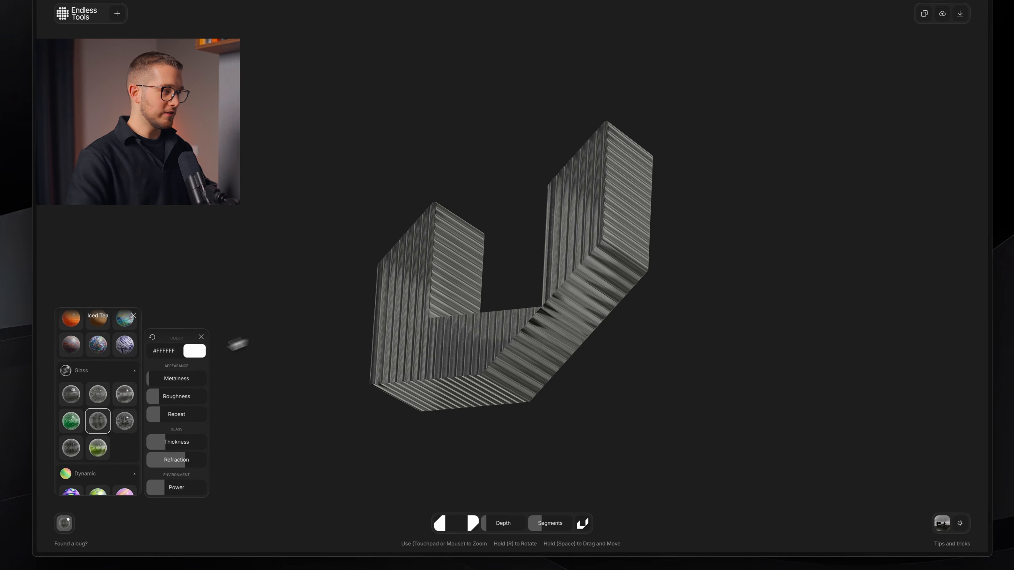
{"action": "left_click_drag", "start_coordinate": [629, 261], "coordinate": [649, 276]}
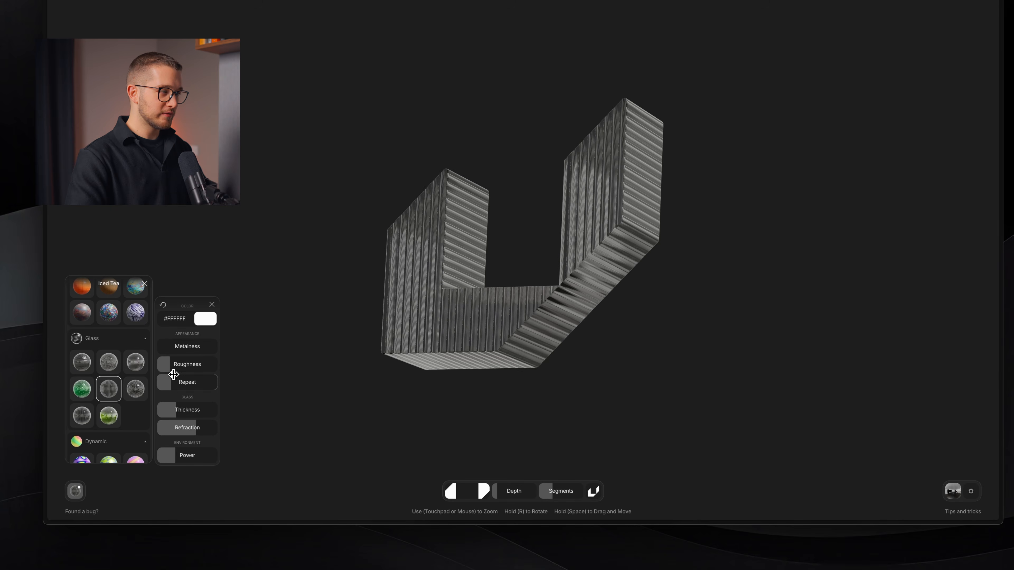
{"action": "mouse_move", "coordinate": [179, 361]}
{"action": "left_mouse_down"}
{"action": "mouse_move", "coordinate": [208, 358]}
{"action": "mouse_move", "coordinate": [190, 360]}
{"action": "mouse_move", "coordinate": [179, 382]}
{"action": "mouse_move", "coordinate": [199, 408]}
{"action": "mouse_move", "coordinate": [149, 410]}
{"action": "mouse_move", "coordinate": [238, 410]}
{"action": "mouse_move", "coordinate": [189, 404]}
{"action": "mouse_move", "coordinate": [165, 426]}
{"action": "mouse_move", "coordinate": [145, 426]}
{"action": "mouse_move", "coordinate": [163, 422]}
{"action": "mouse_move", "coordinate": [184, 456]}
{"action": "mouse_move", "coordinate": [175, 456]}
{"action": "left_mouse_up"}
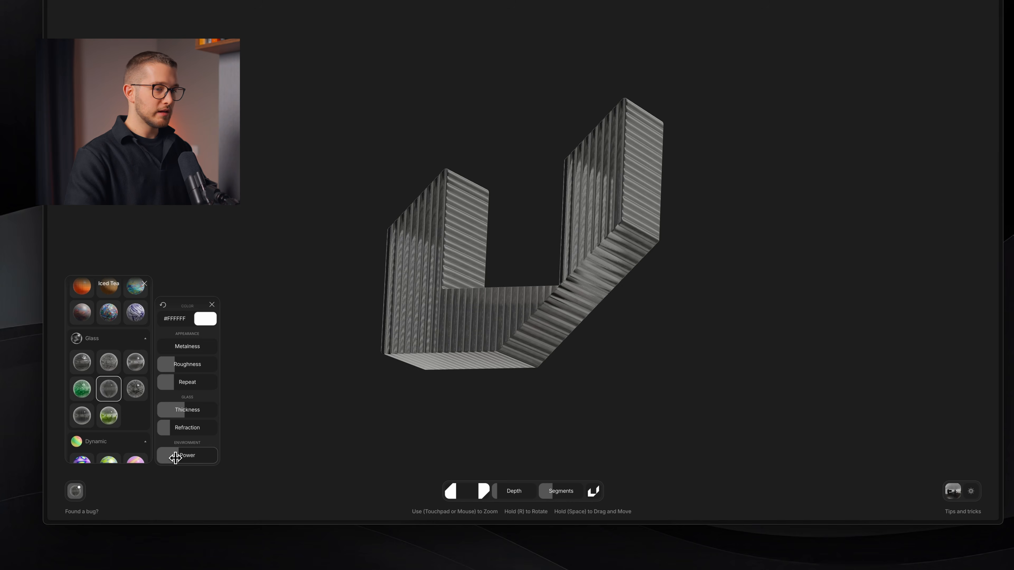
Shift the light direction slightly and reduce the light depth in the lighting settings
{"action": "left_click", "coordinate": [971, 490]}
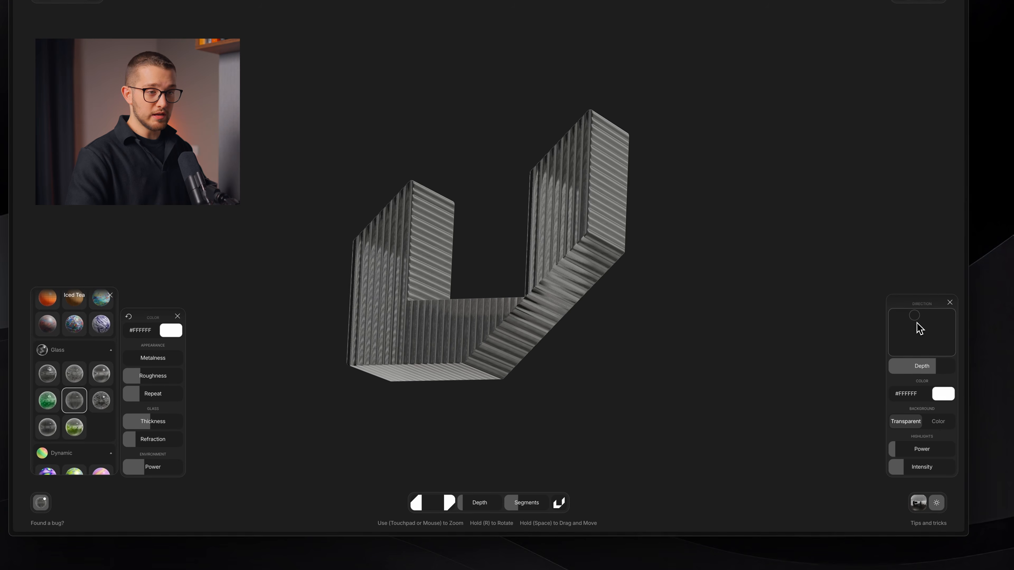
{"action": "left_click_drag", "start_coordinate": [929, 331], "coordinate": [907, 330]}
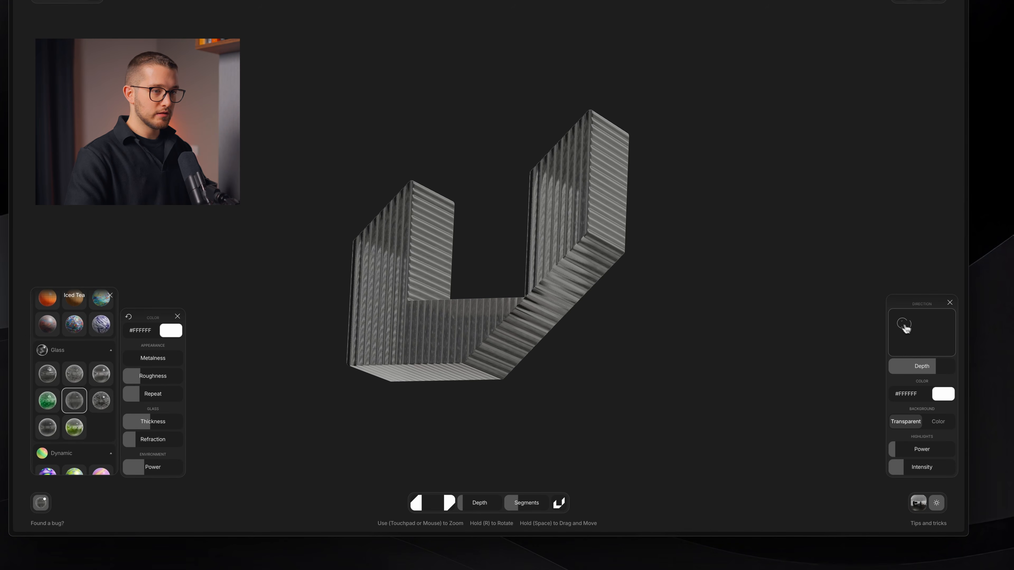
{"action": "left_click_drag", "start_coordinate": [925, 367], "coordinate": [905, 367]}
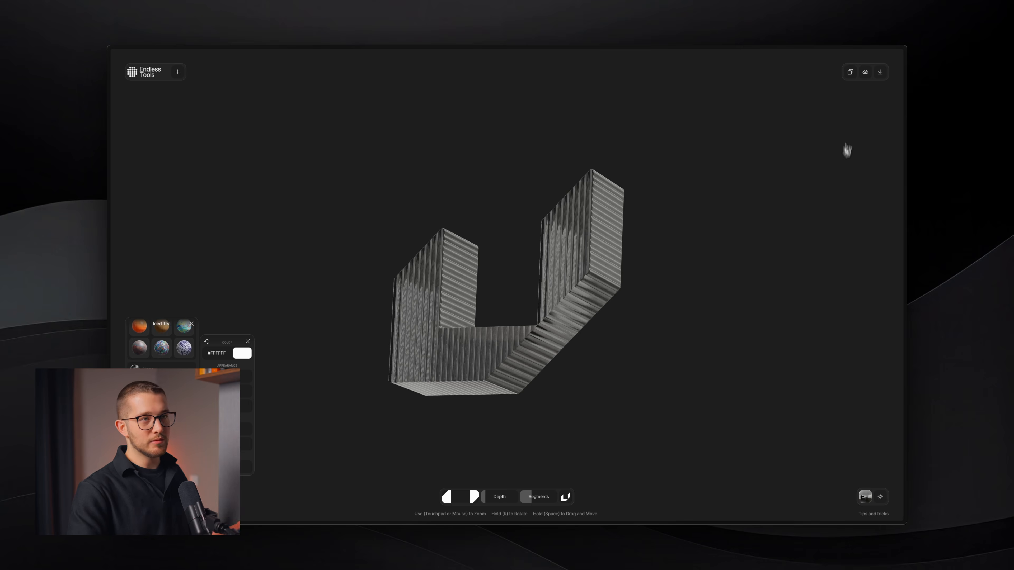
Open the export options and look through the Image, 3D, Embed and Video choices
{"action": "left_click", "coordinate": [880, 73]}
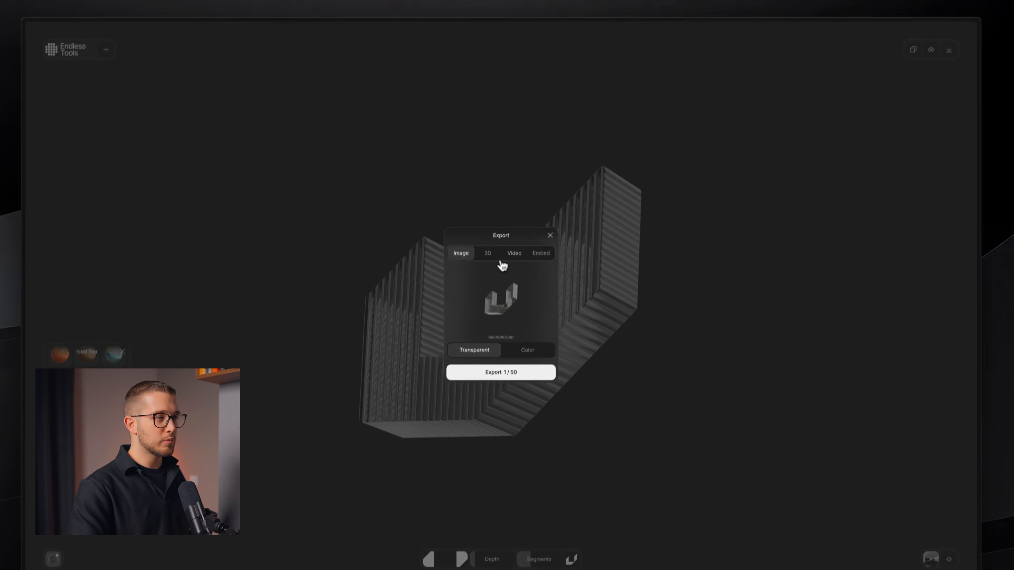
{"action": "left_click", "coordinate": [488, 253]}
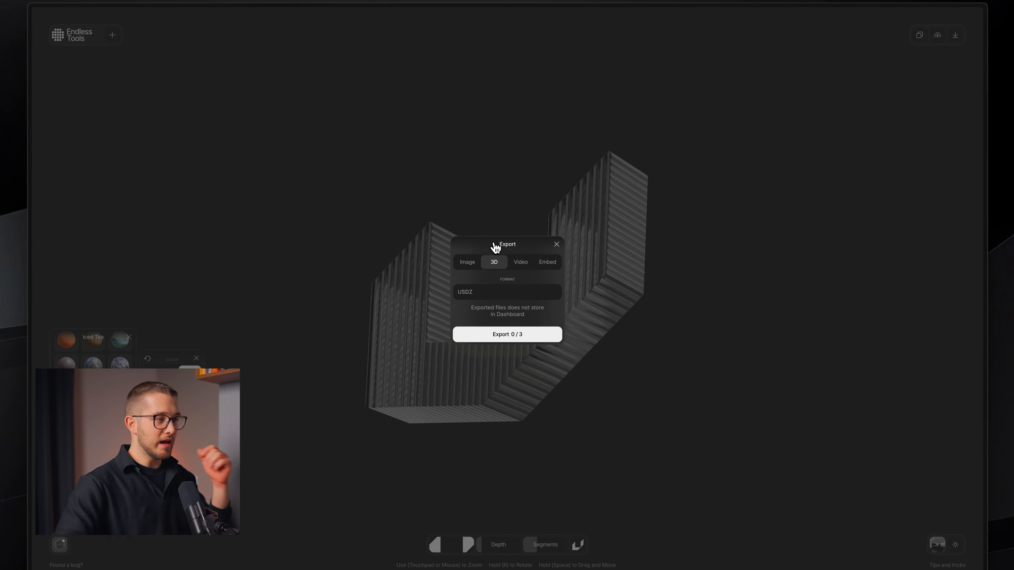
{"action": "left_click", "coordinate": [545, 266]}
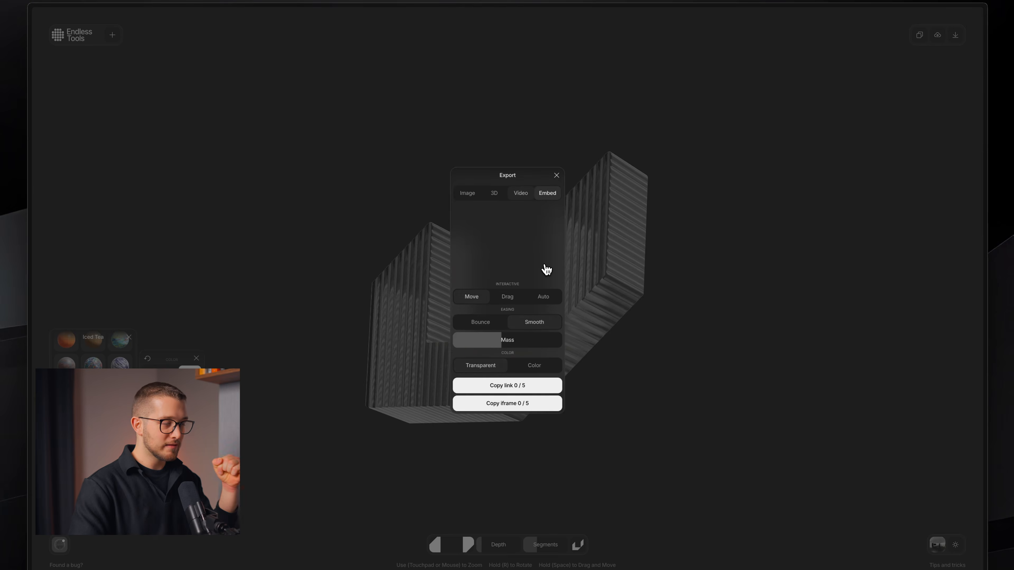
{"action": "left_click", "coordinate": [461, 194]}
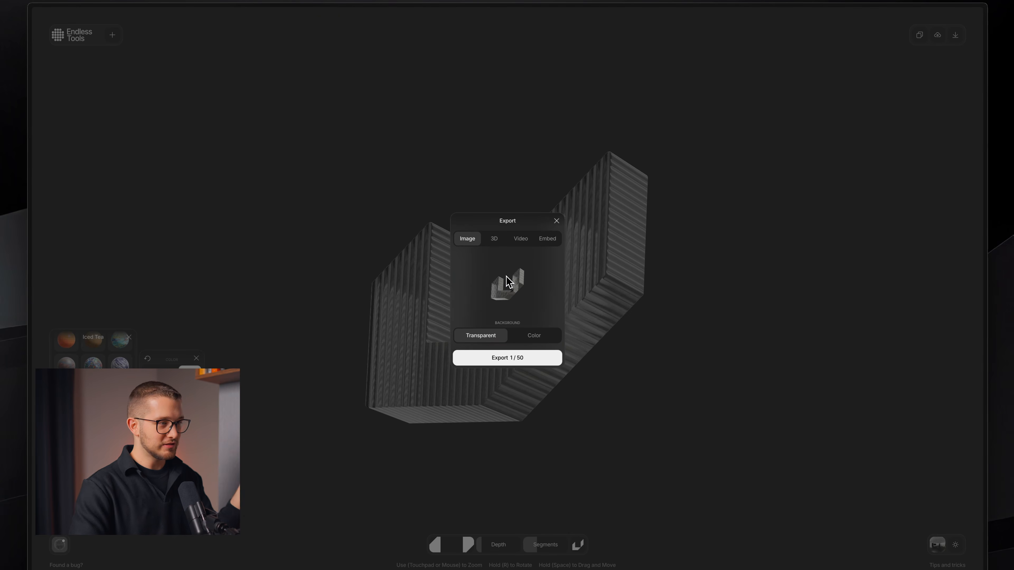
{"action": "left_click", "coordinate": [519, 242]}
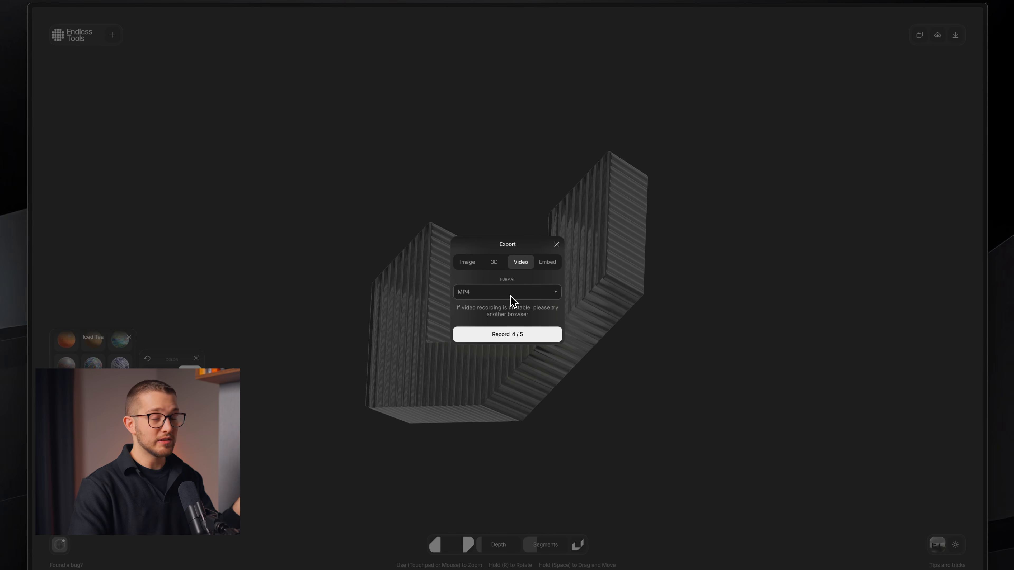
Try the Drag and Auto interaction modes for the embed export and return to Move
{"action": "left_click", "coordinate": [546, 263]}
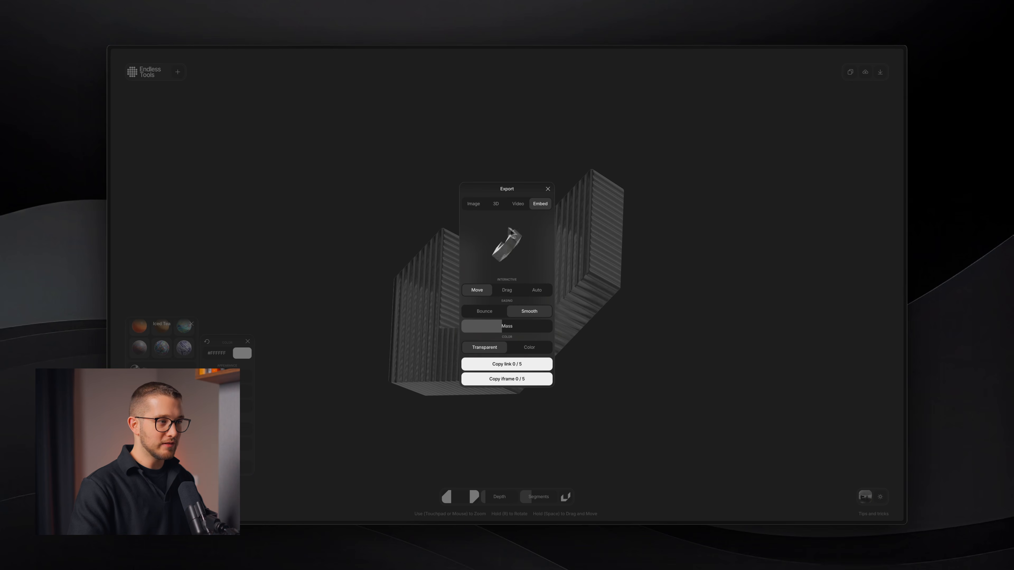
{"action": "left_click", "coordinate": [518, 293]}
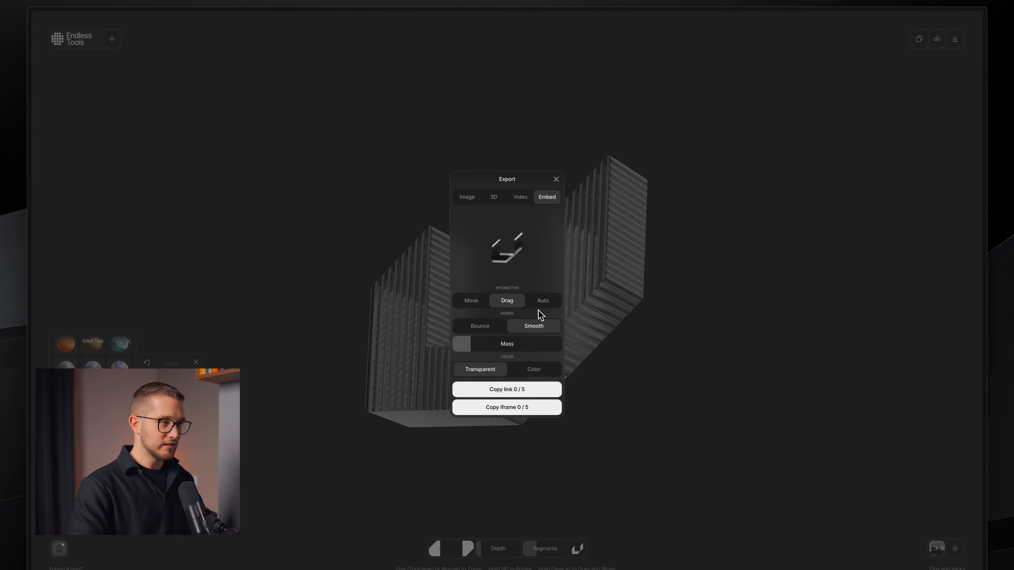
{"action": "left_click", "coordinate": [542, 303]}
{"action": "left_click", "coordinate": [506, 294]}
{"action": "left_click", "coordinate": [542, 303]}
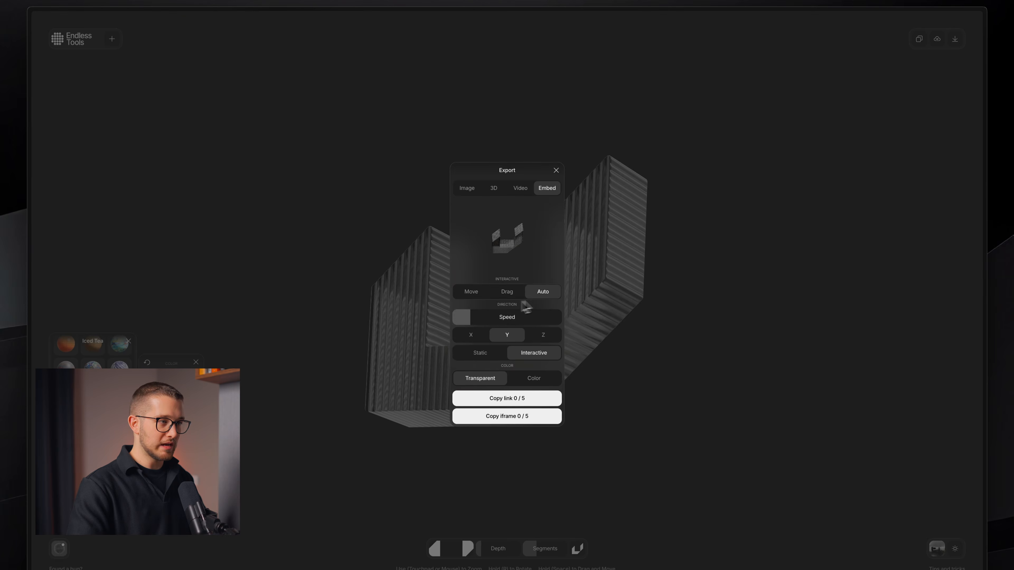
{"action": "left_click", "coordinate": [484, 292]}
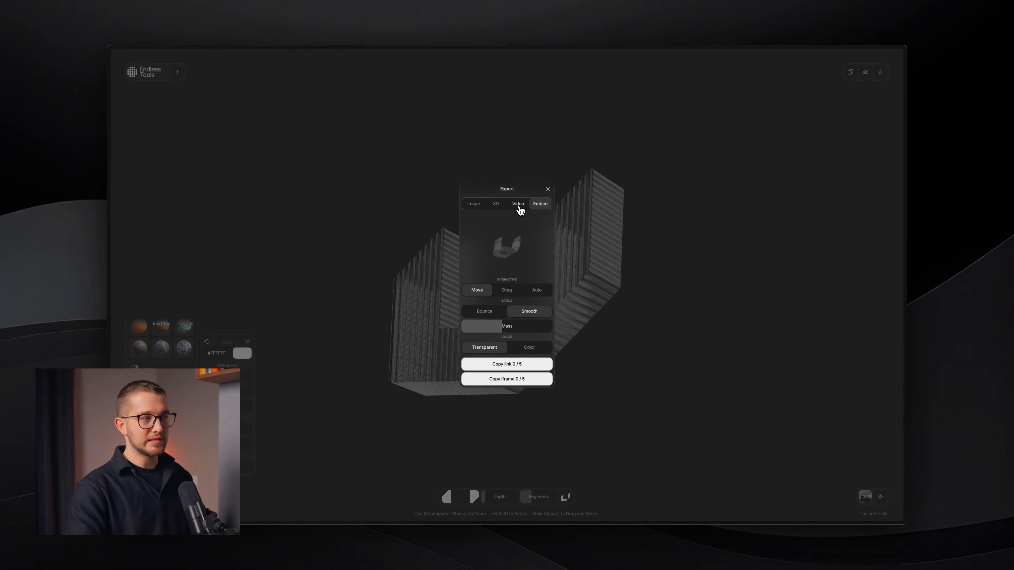
{"action": "left_click", "coordinate": [519, 205]}
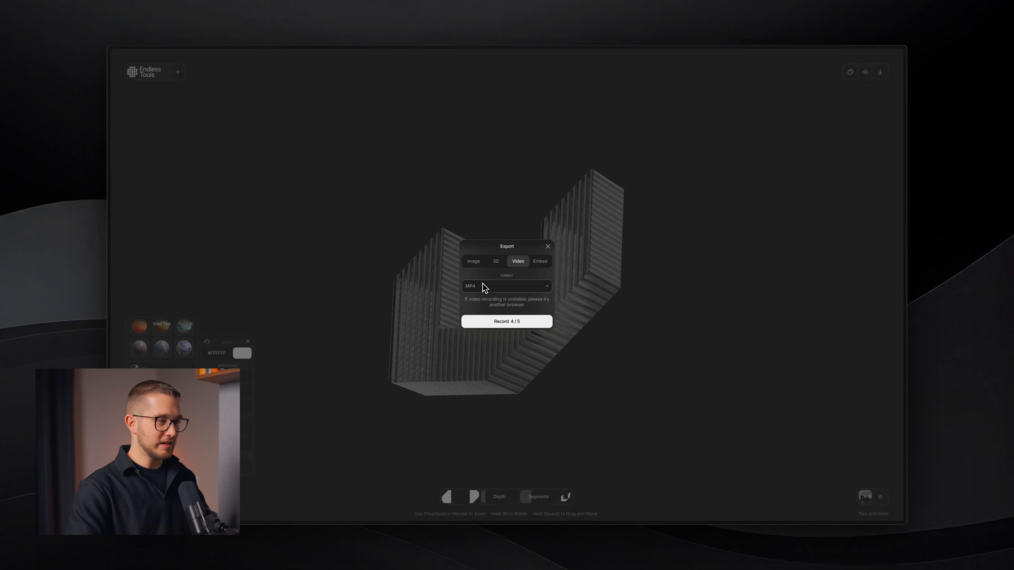
{"action": "left_click", "coordinate": [506, 322]}
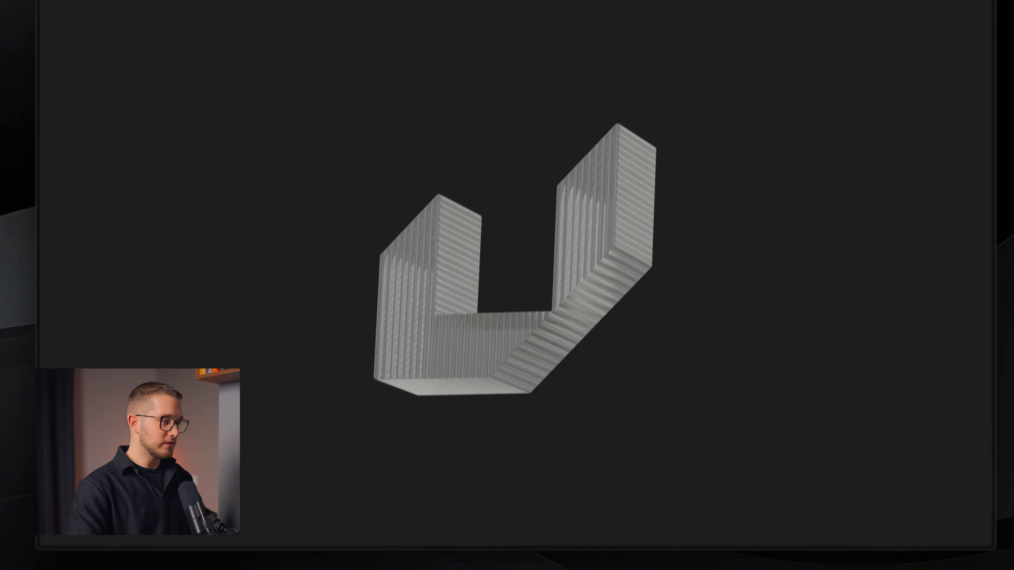
{"action": "left_click", "coordinate": [71, 569]}
{"action": "left_click", "coordinate": [938, 72]}
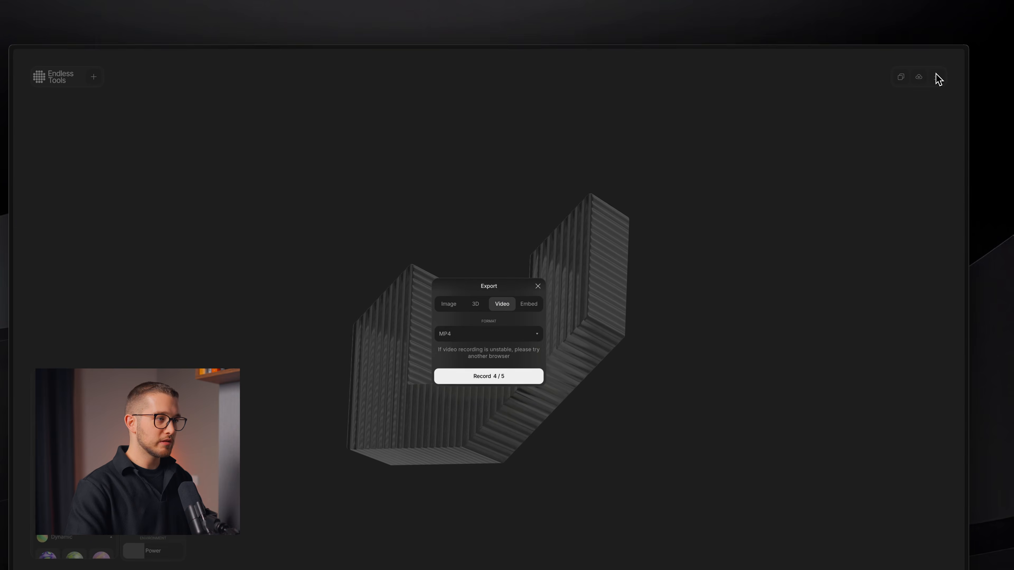
{"action": "left_click", "coordinate": [482, 302]}
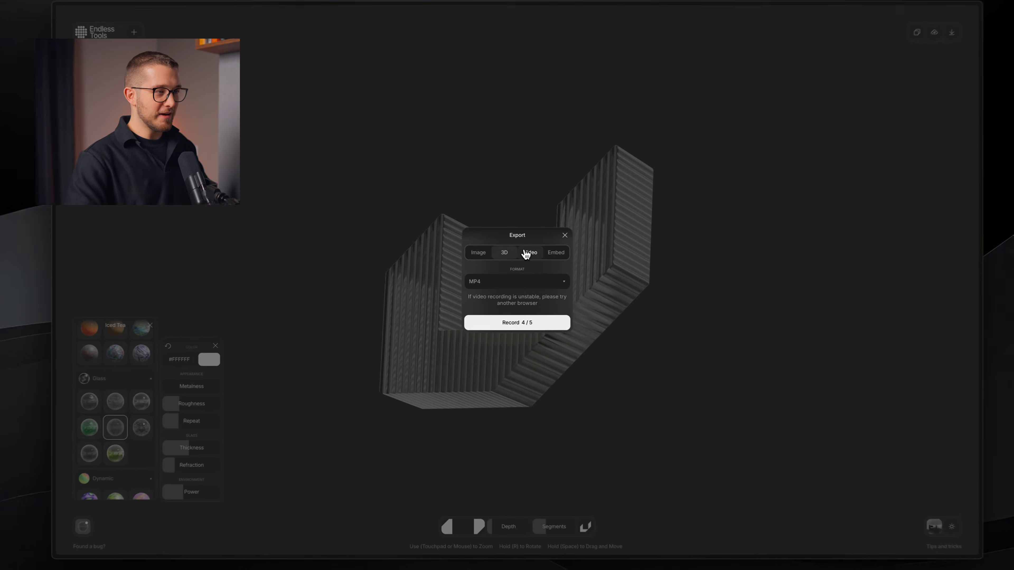
Open the MP4 video recorder and set its background color to black (#000000)
{"action": "left_click", "coordinate": [503, 325]}
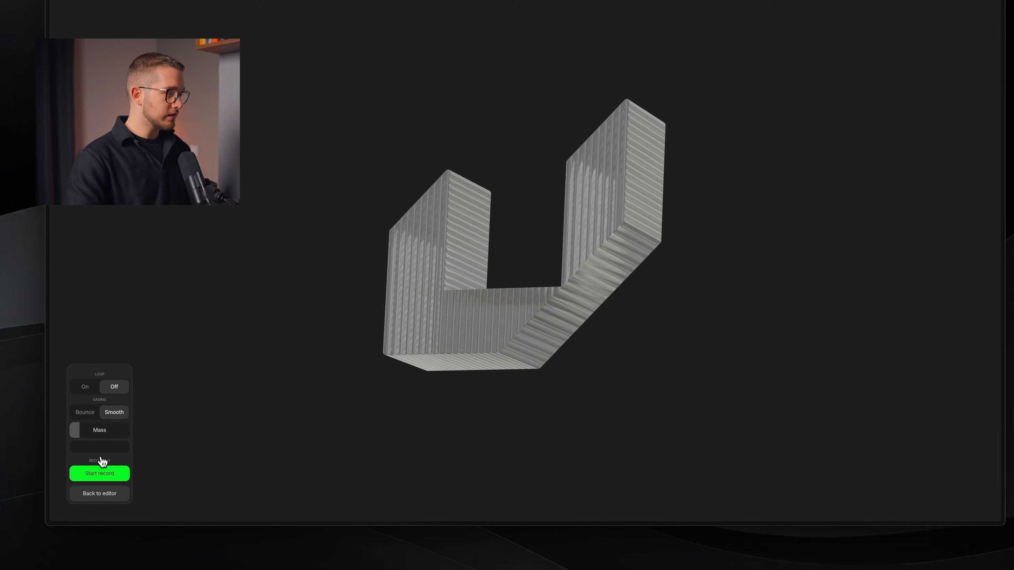
{"action": "left_click", "coordinate": [94, 488]}
{"action": "left_click", "coordinate": [123, 461]}
{"action": "left_click_drag", "start_coordinate": [130, 422], "coordinate": [84, 443]}
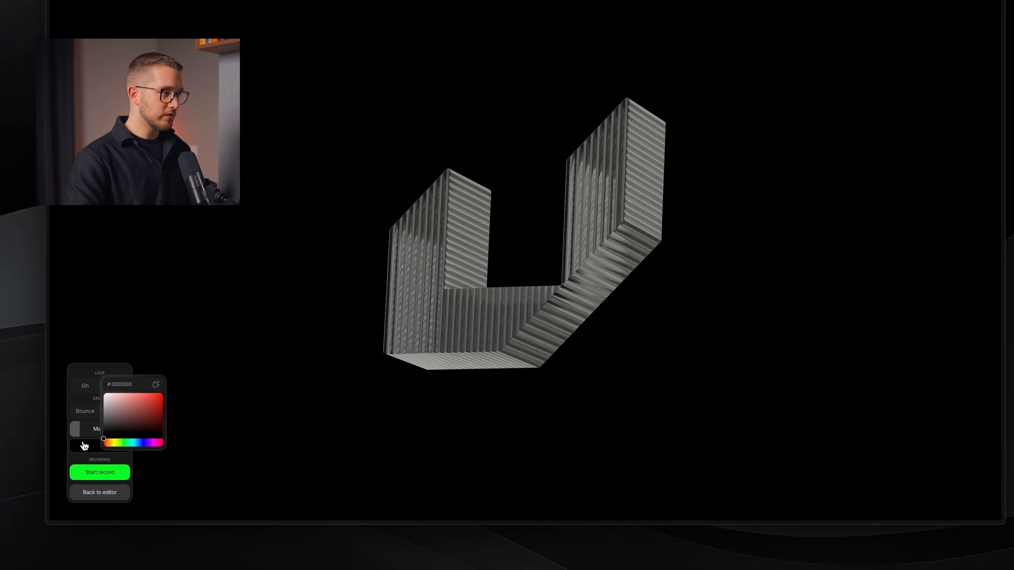
{"action": "left_click", "coordinate": [72, 454]}
{"action": "left_click", "coordinate": [101, 451]}
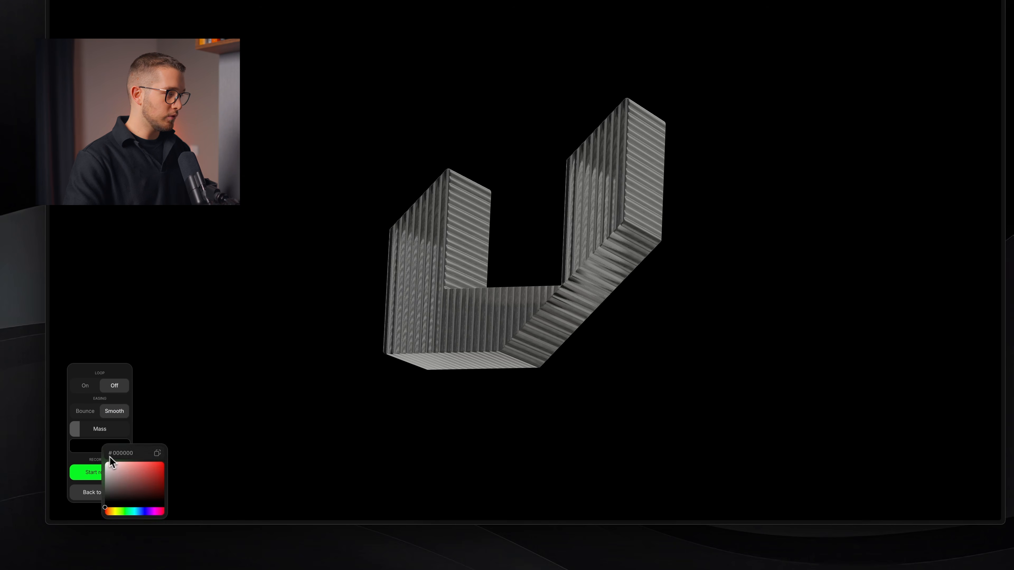
{"action": "left_click", "coordinate": [82, 447]}
{"action": "left_click", "coordinate": [92, 400]}
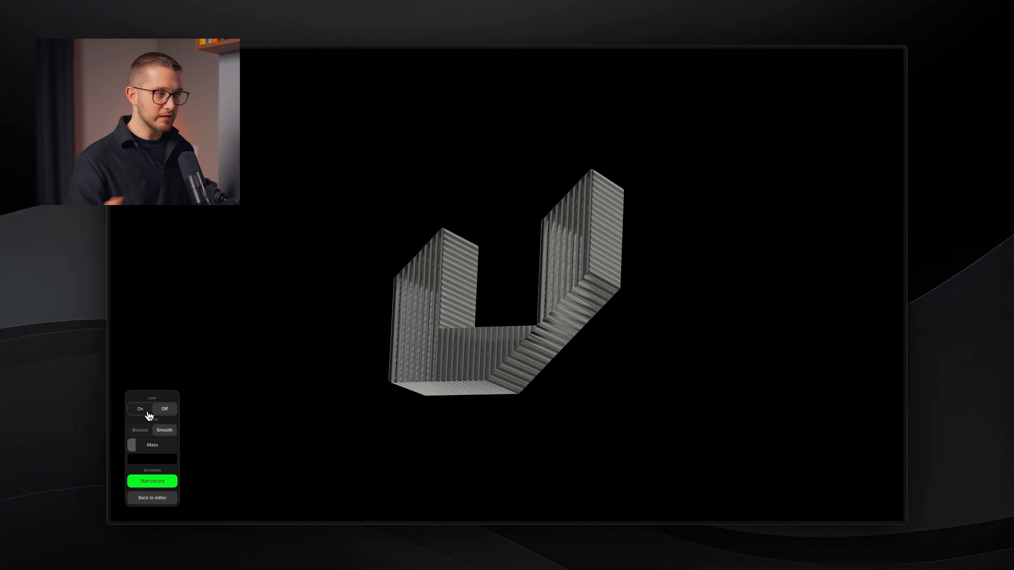
Turn on looping and record the logo's rotation in the X direction
{"action": "left_click", "coordinate": [147, 413]}
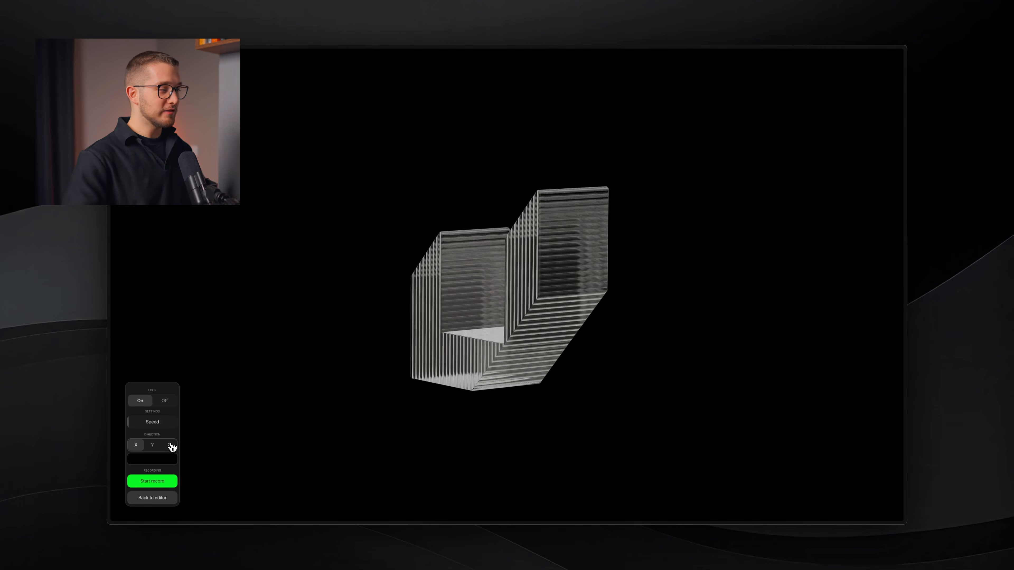
{"action": "left_click", "coordinate": [162, 484]}
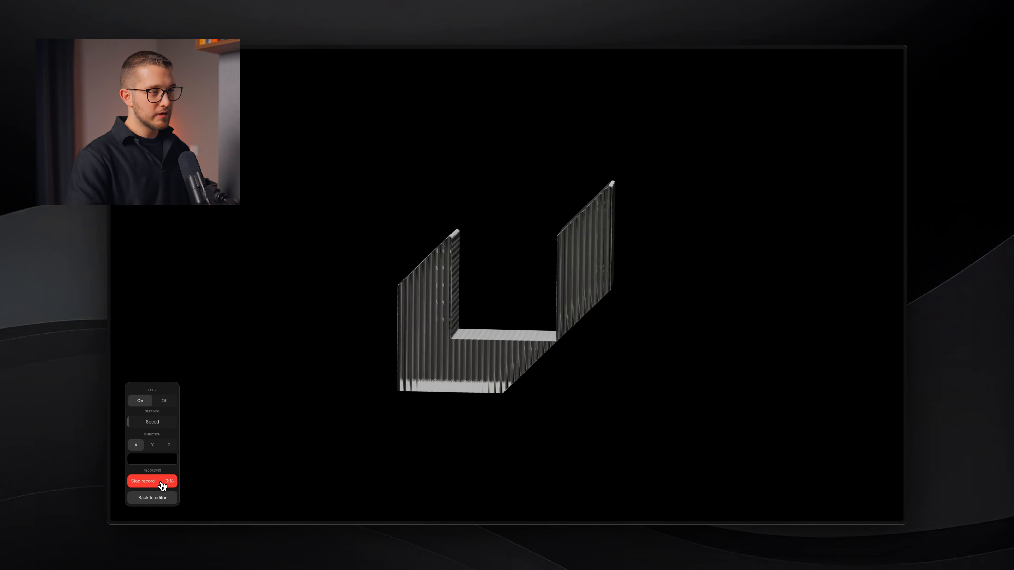
{"action": "left_click", "coordinate": [161, 484]}
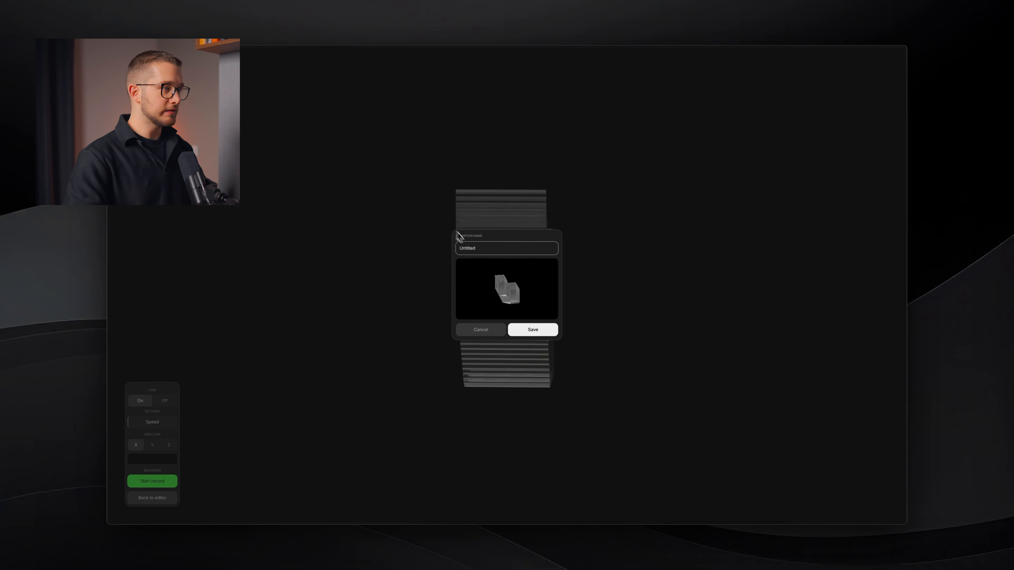
Name the recorded animation Logo-Rota and save it
{"action": "double_click", "coordinate": [484, 251]}
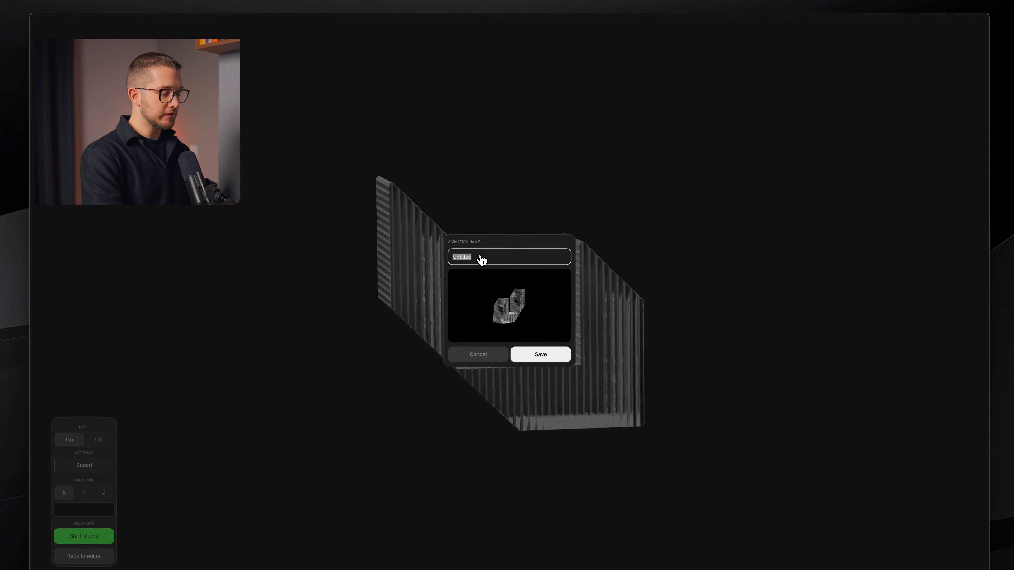
{"action": "type", "text": "Logo R"}
{"action": "key", "text": "BackSpace"}
{"action": "key", "text": "BackSpace"}
{"action": "type", "text": "-Rota"}
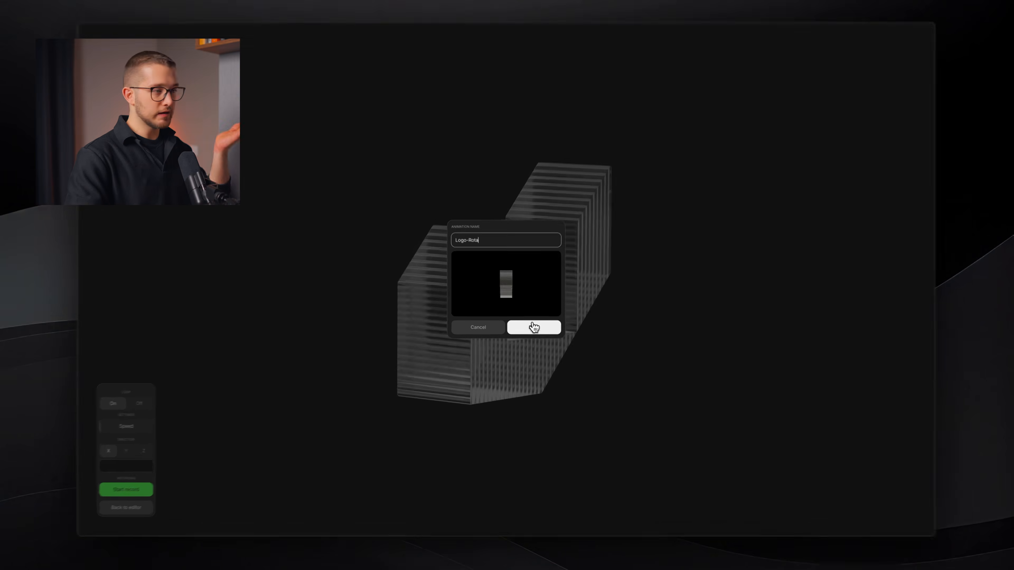
{"action": "left_click", "coordinate": [533, 327]}
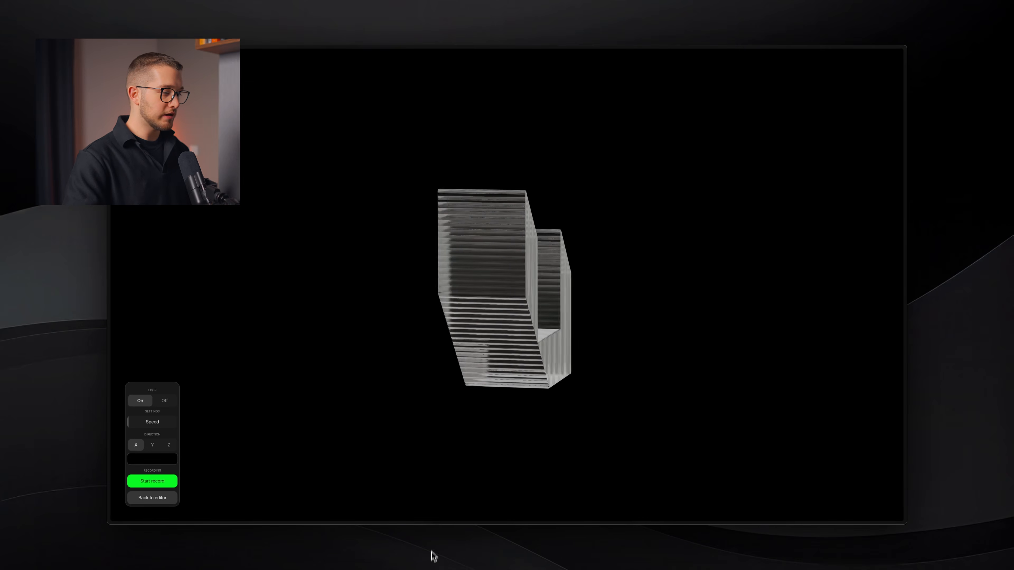
Preview the exported Logo-Rota.mp4 video file outside the editor
{"action": "left_click", "coordinate": [403, 558]}
{"action": "left_click", "coordinate": [434, 180]}
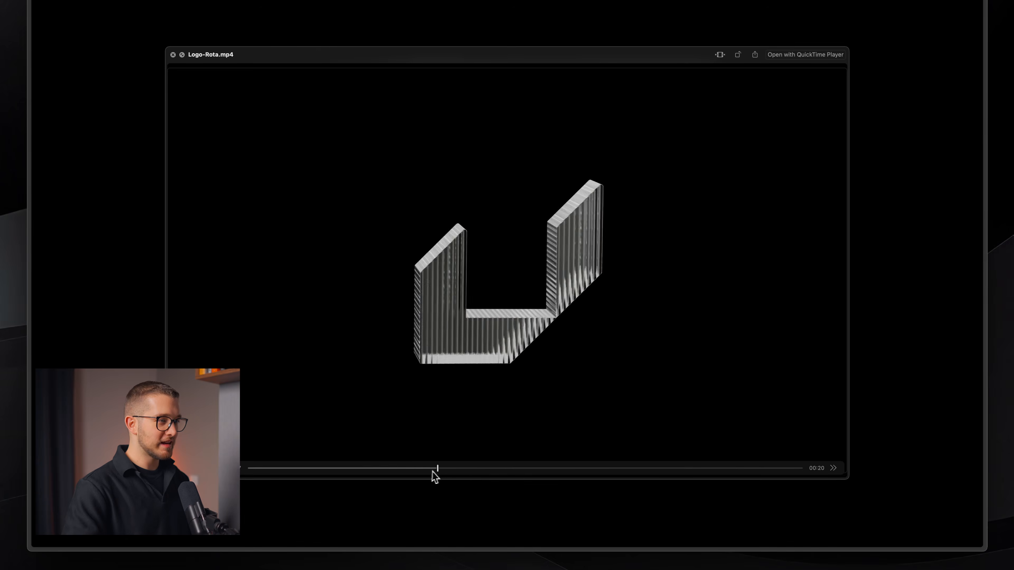
Close the video preview and check the file size of Logo-Rota.mp4 in the Desktop folder
{"action": "key", "text": "space"}
{"action": "scroll", "coordinate": [482, 227], "scroll_direction": "right", "scroll_amount": 2}
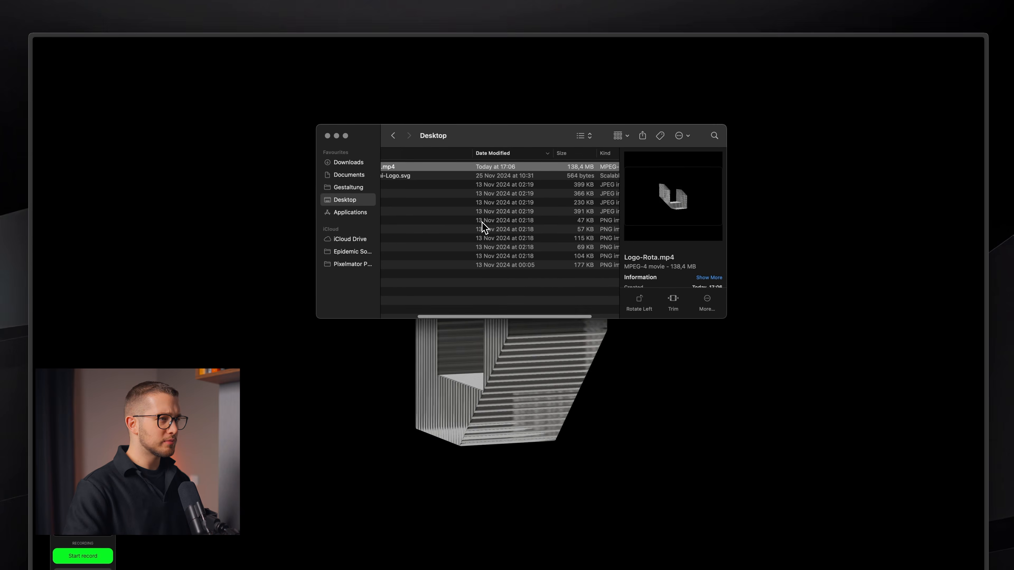
{"action": "scroll", "coordinate": [482, 228], "scroll_direction": "left", "scroll_amount": 2}
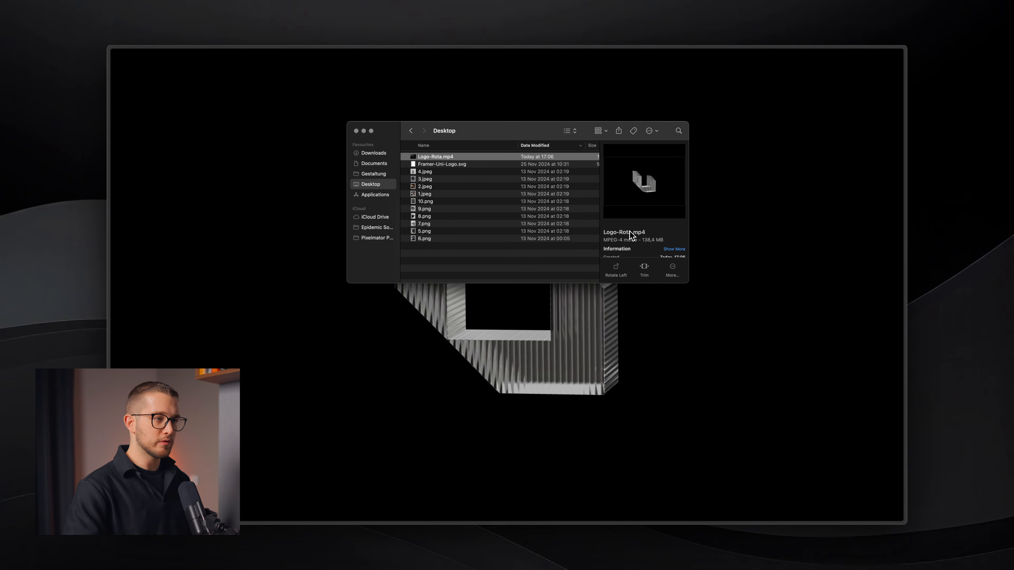
Trim Logo-Rota.mp4 to about 12 seconds and save the result as a new clip
{"action": "left_click", "coordinate": [644, 268]}
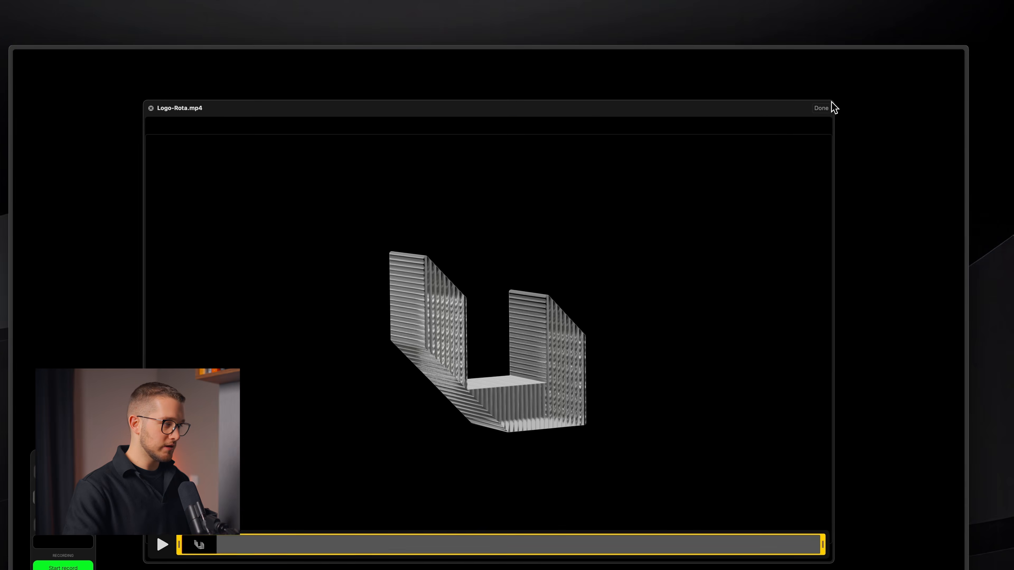
{"action": "left_click_drag", "start_coordinate": [211, 539], "coordinate": [420, 540]}
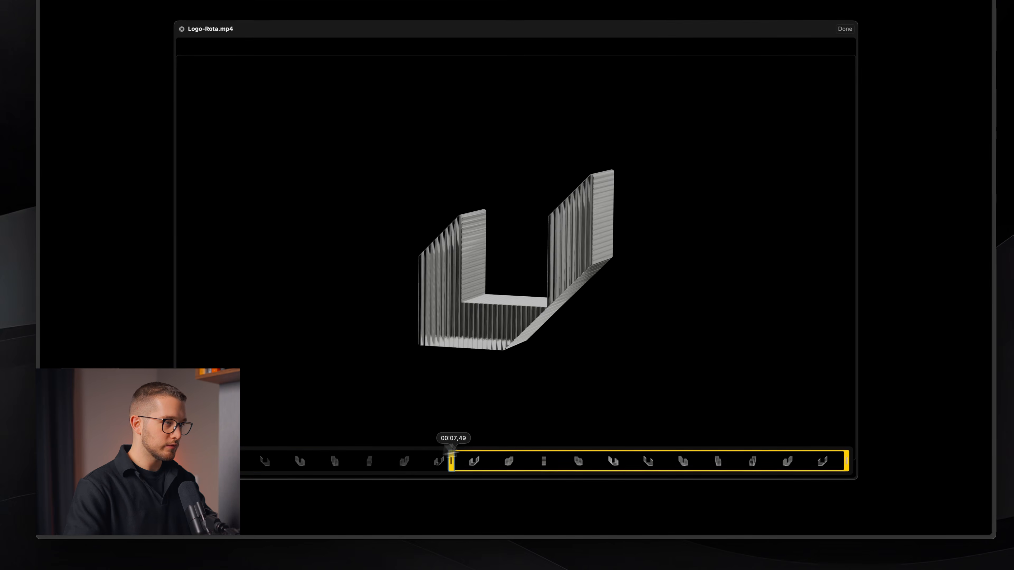
{"action": "left_click_drag", "start_coordinate": [451, 448], "coordinate": [488, 449]}
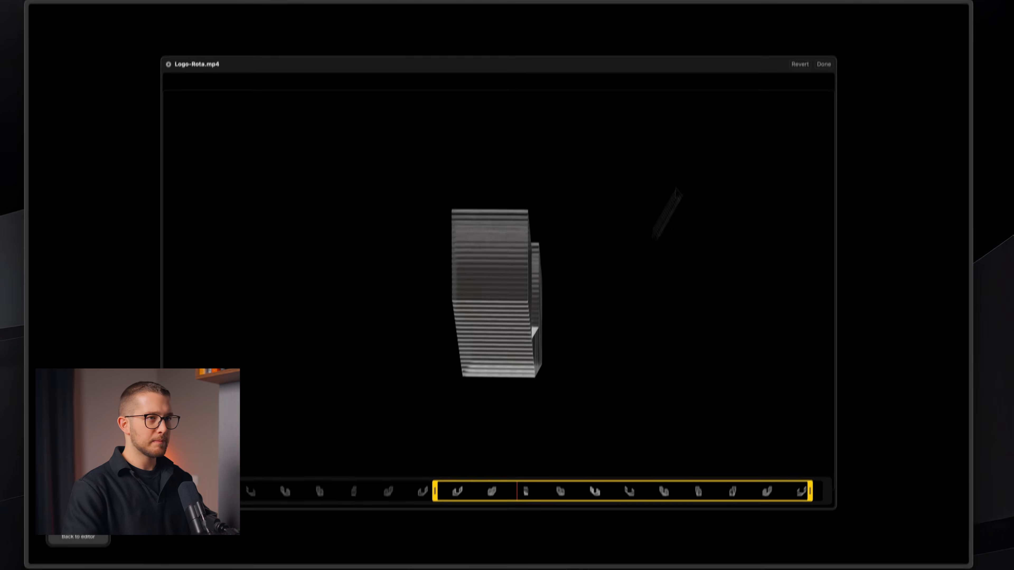
{"action": "left_click", "coordinate": [823, 110]}
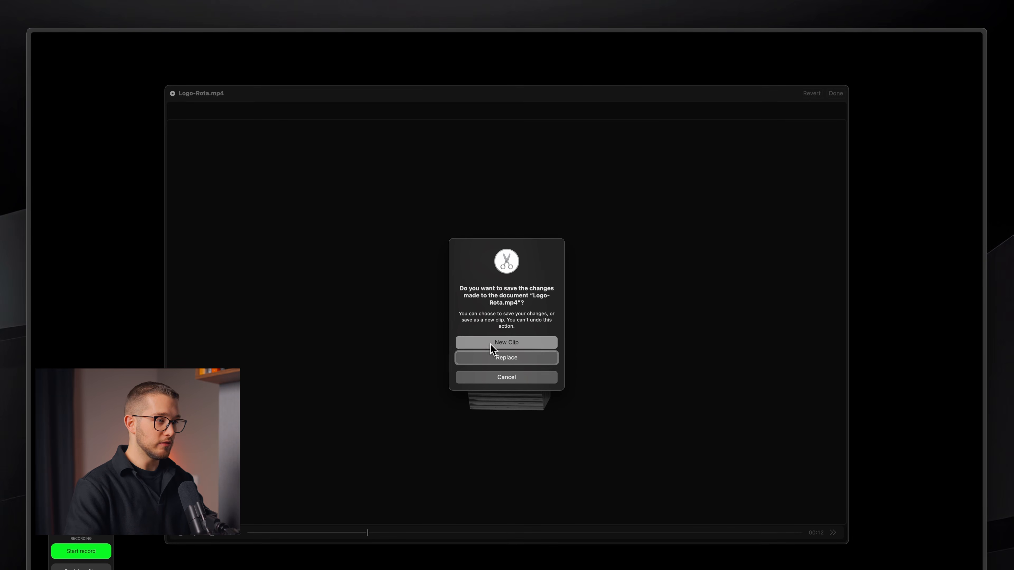
{"action": "left_click", "coordinate": [493, 344]}
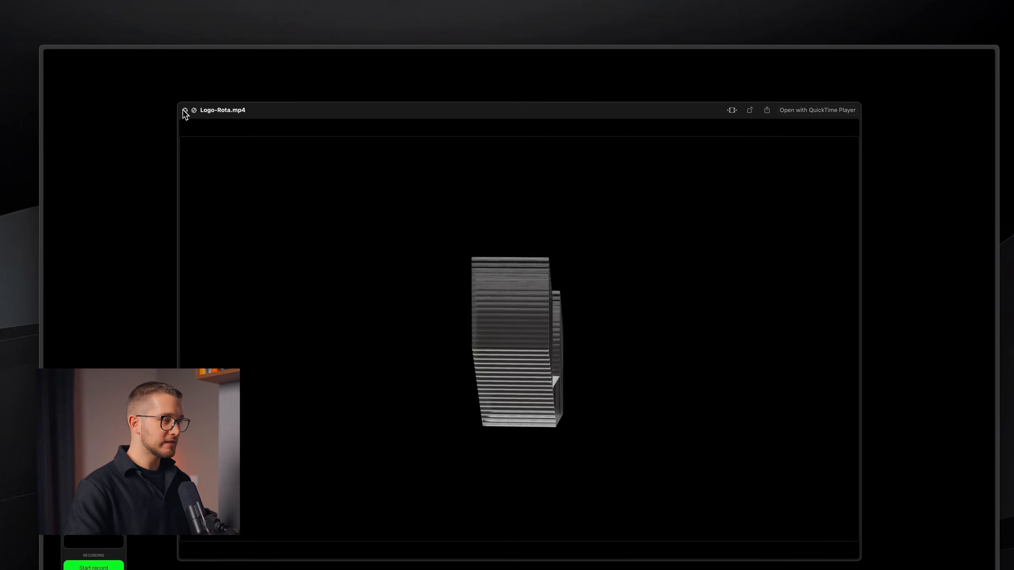
{"action": "left_click", "coordinate": [185, 110]}
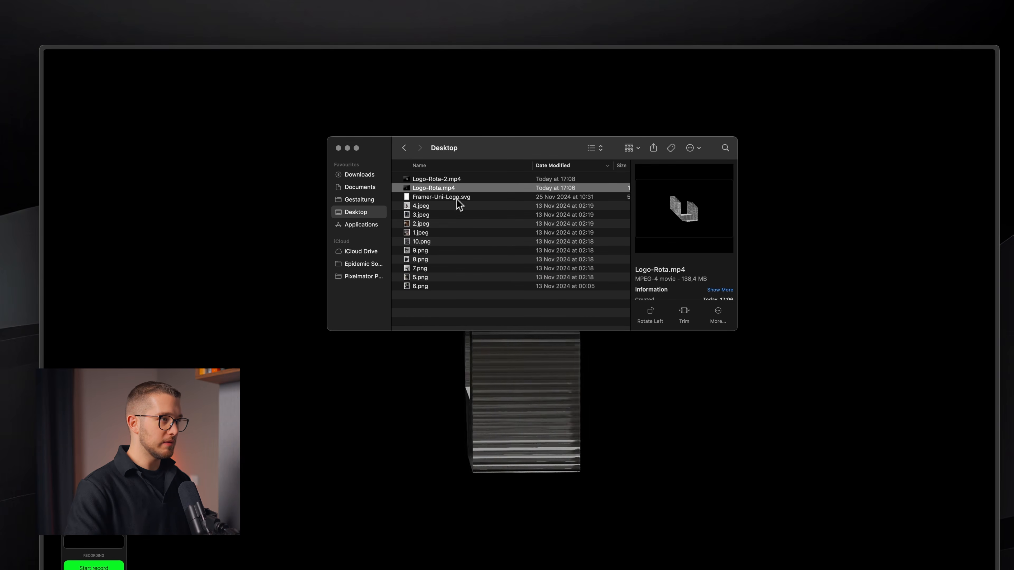
{"action": "scroll", "coordinate": [472, 187], "scroll_direction": "right", "scroll_amount": 2}
{"action": "scroll", "coordinate": [473, 188], "scroll_direction": "left", "scroll_amount": 2}
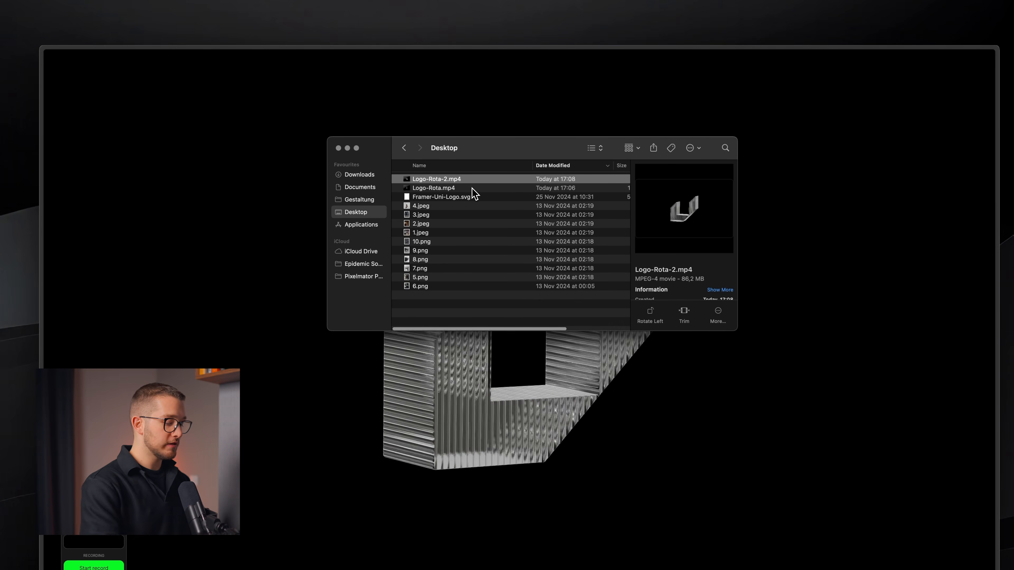
Switch to iMovie and create a new movie project
{"action": "key", "text": "super+space"}
{"action": "type", "text": "im"}
{"action": "key", "text": "Return"}
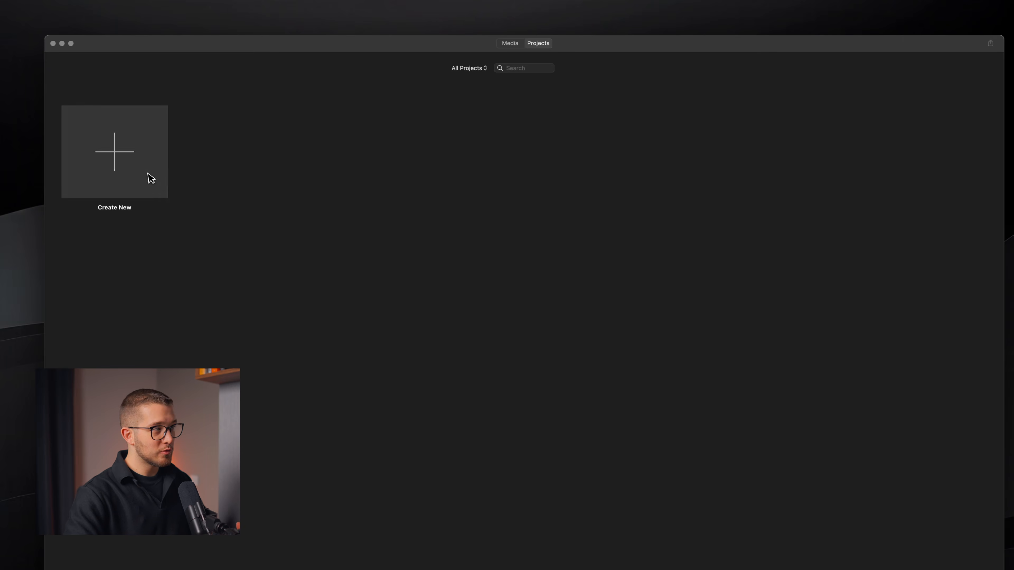
{"action": "left_click", "coordinate": [150, 178]}
{"action": "left_click", "coordinate": [106, 197]}
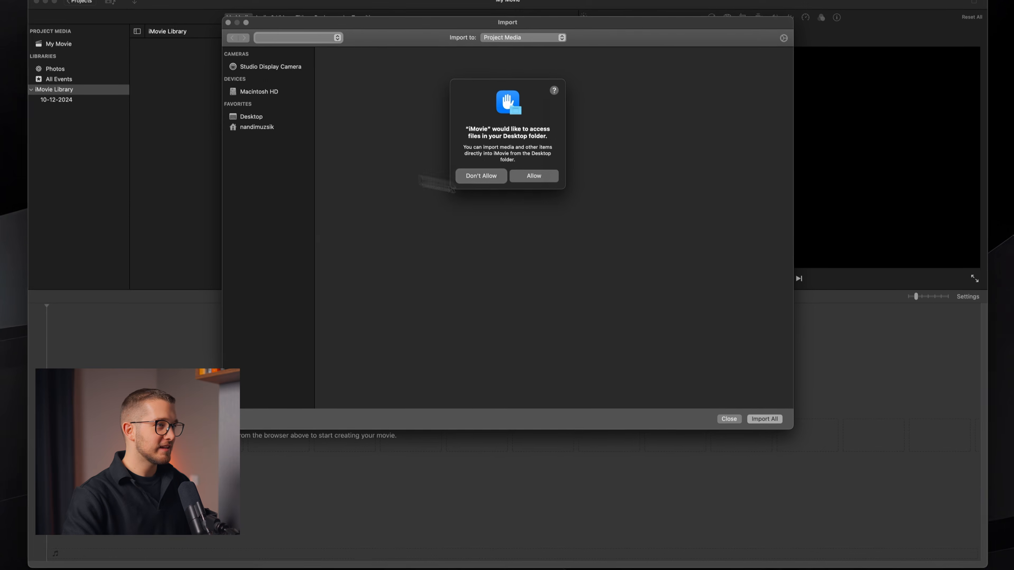
Import Logo-Rota-2.mp4 from the Desktop, allowing folder access, and add the clip to the timeline
{"action": "left_click", "coordinate": [534, 177]}
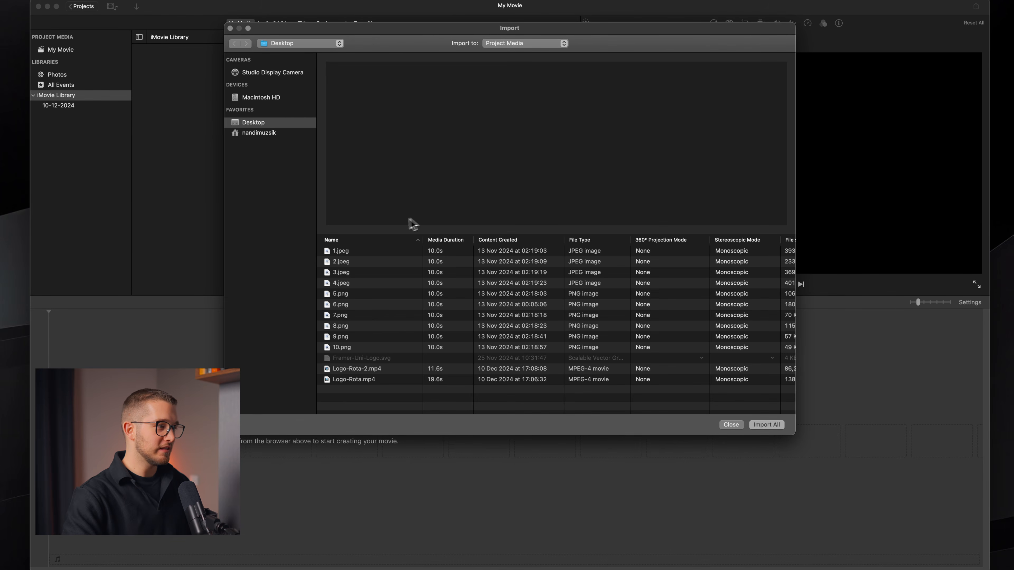
{"action": "left_click", "coordinate": [361, 369]}
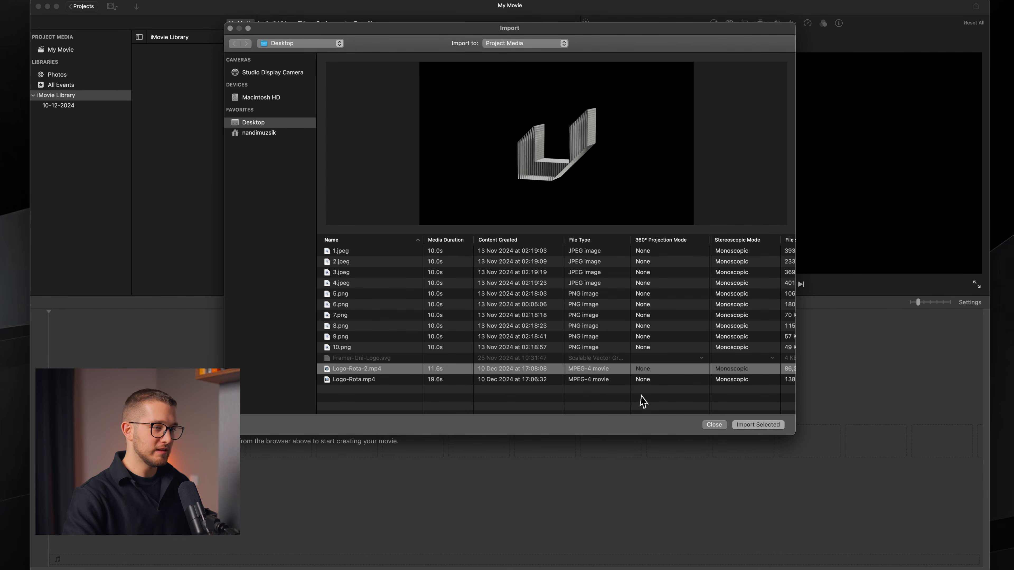
{"action": "left_click", "coordinate": [755, 425]}
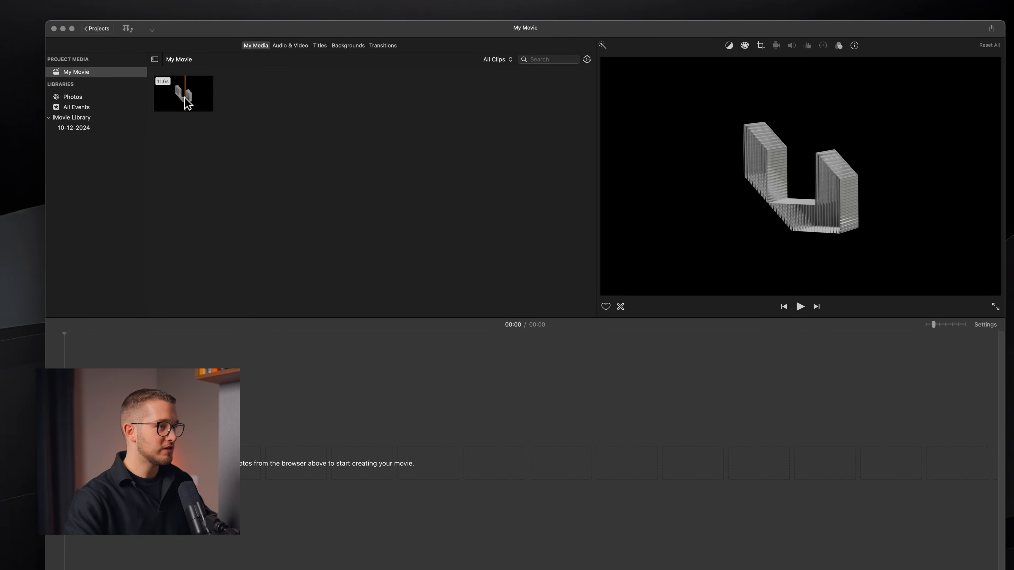
{"action": "left_click", "coordinate": [186, 92]}
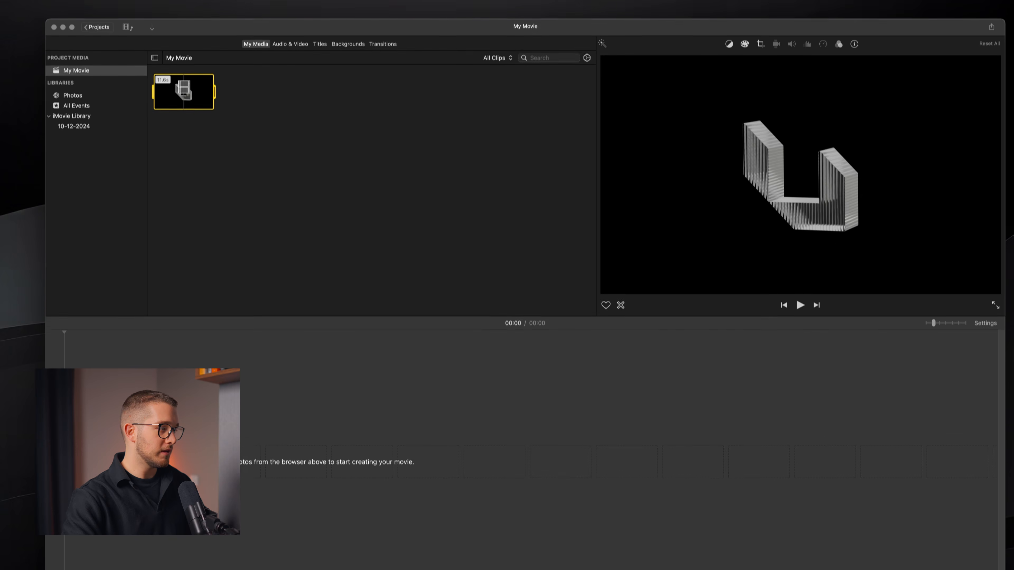
{"action": "key", "text": "e"}
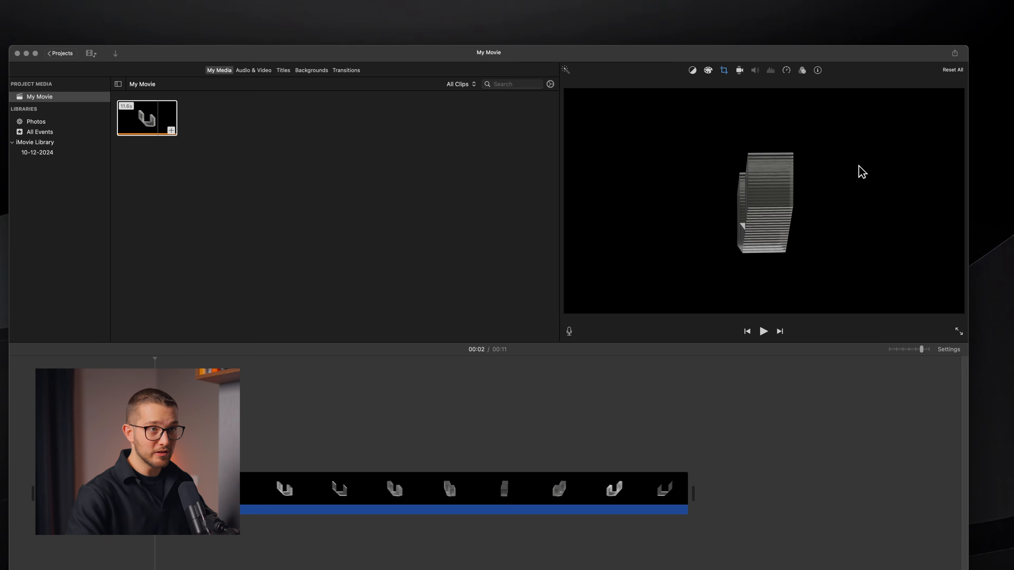
Export the movie as a video file at 1080p resolution with Medium quality and Faster compression
{"action": "key", "text": "super+e"}
{"action": "left_click", "coordinate": [552, 200]}
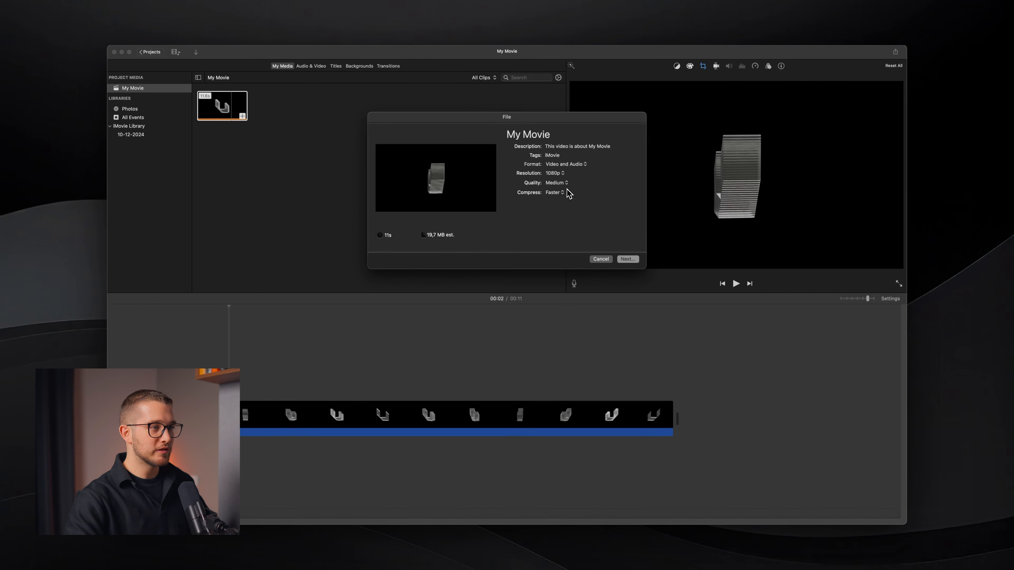
{"action": "left_click", "coordinate": [627, 259]}
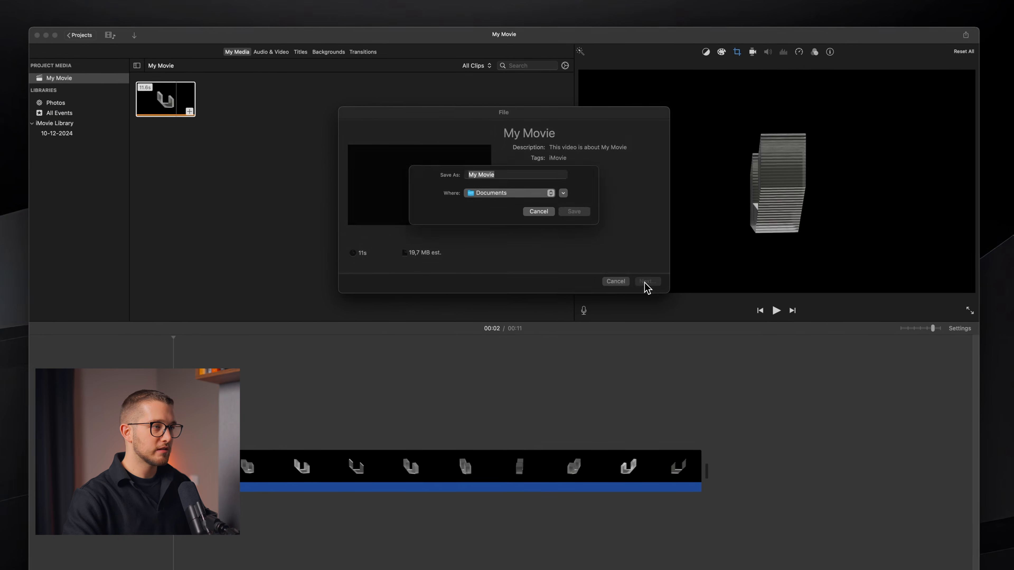
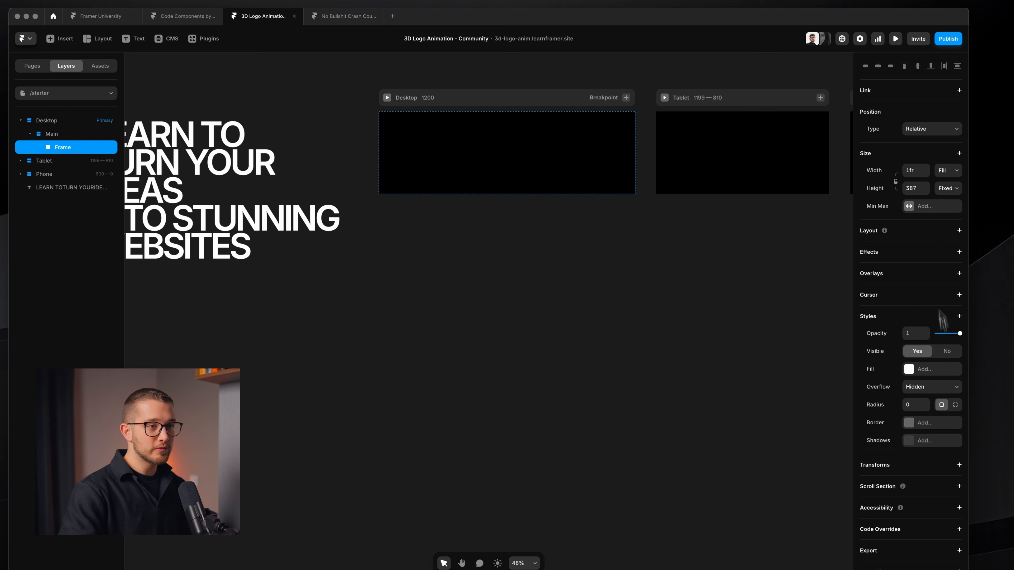
Switch to Framer and set the height of the frame inside Main to 2700
{"action": "left_click", "coordinate": [918, 187]}
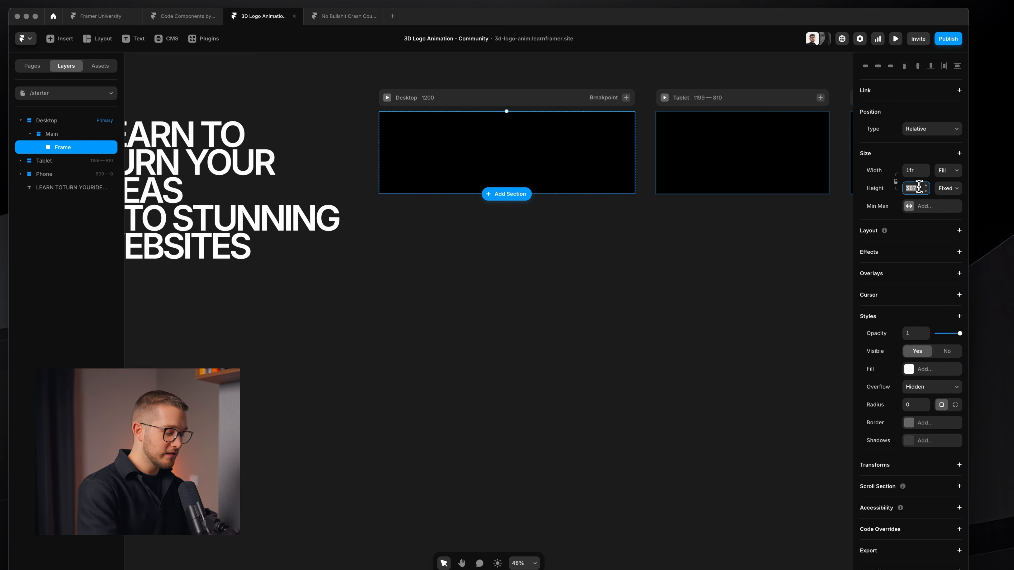
{"action": "key", "text": "Return"}
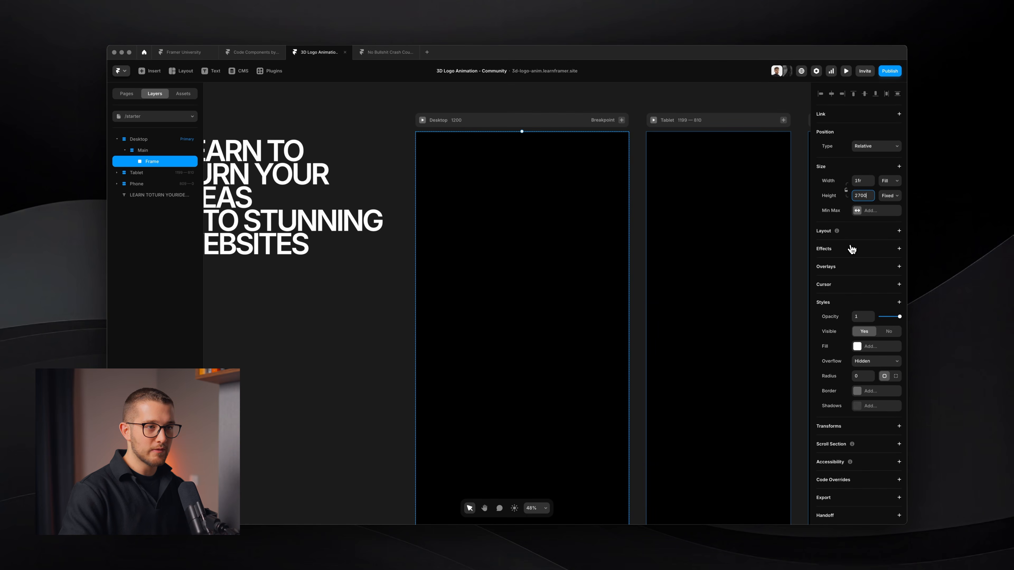
Give the frame a vertical stack layout with a gap of 0 and rename it Scroll Container
{"action": "left_click", "coordinate": [898, 230]}
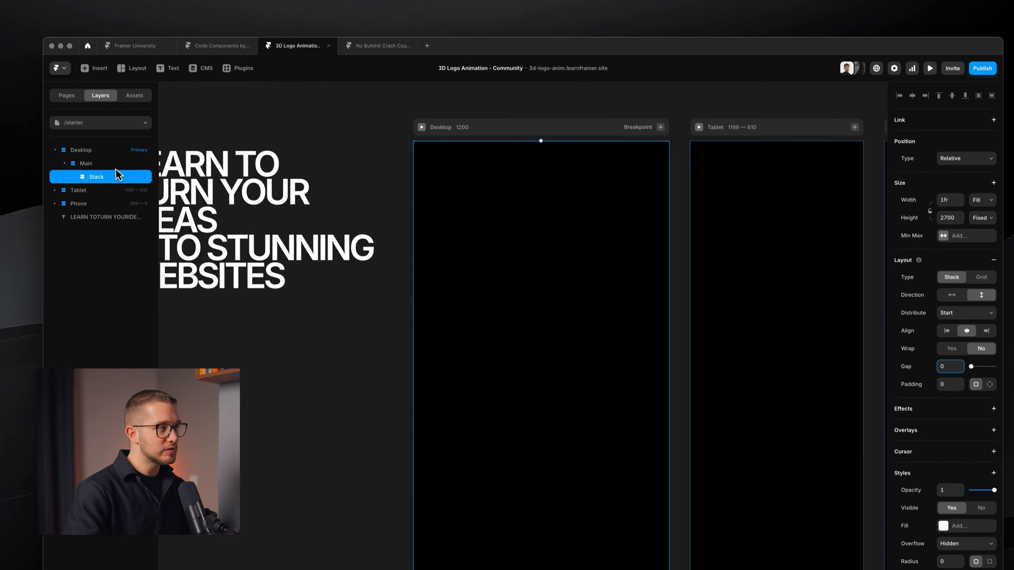
{"action": "double_click", "coordinate": [111, 160]}
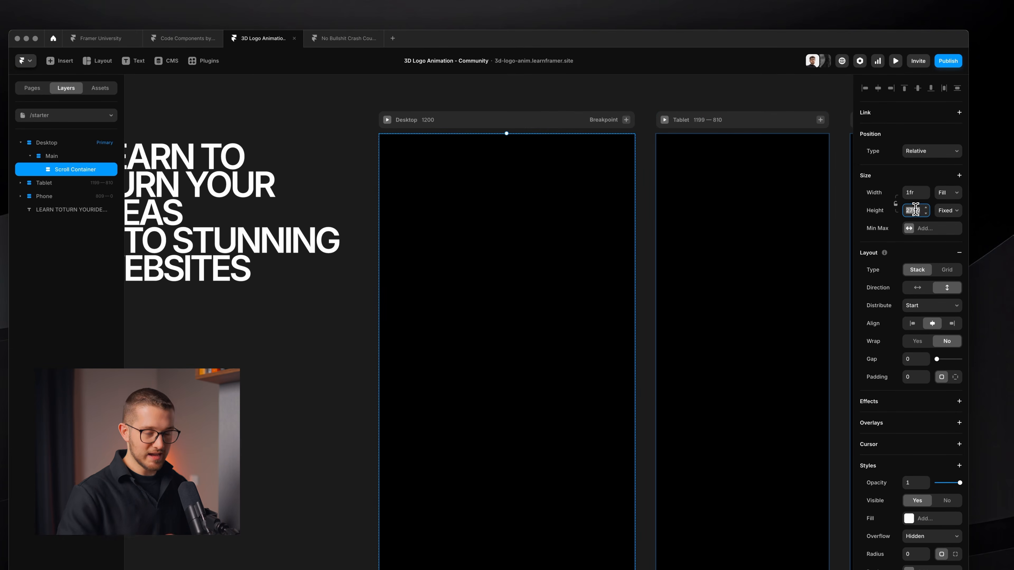
Draw a frame about 827 × 557 inside Scroll Container on the Desktop breakpoint
{"action": "left_click", "coordinate": [479, 212]}
{"action": "key", "text": "f"}
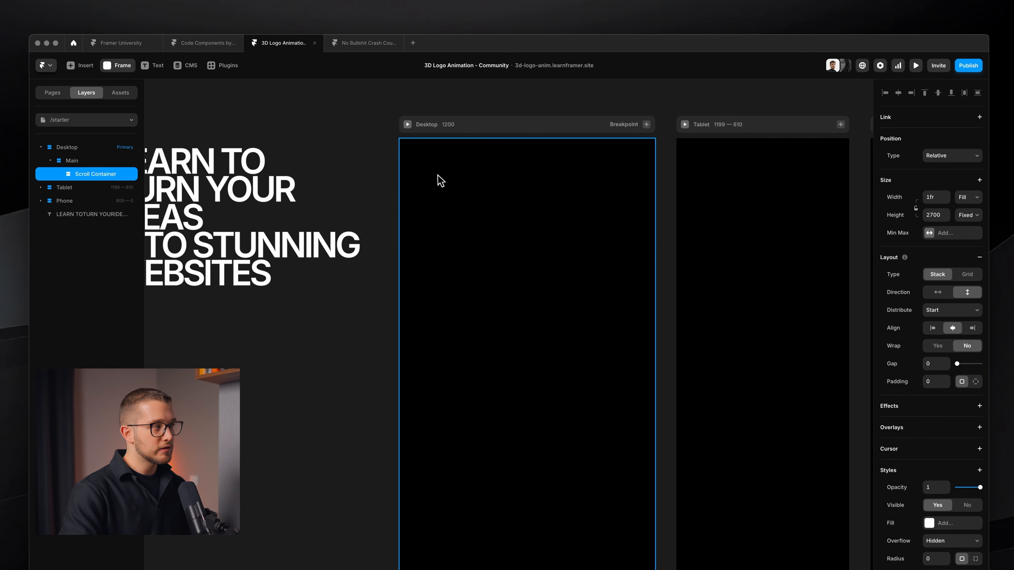
{"action": "left_click_drag", "start_coordinate": [441, 176], "coordinate": [607, 287]}
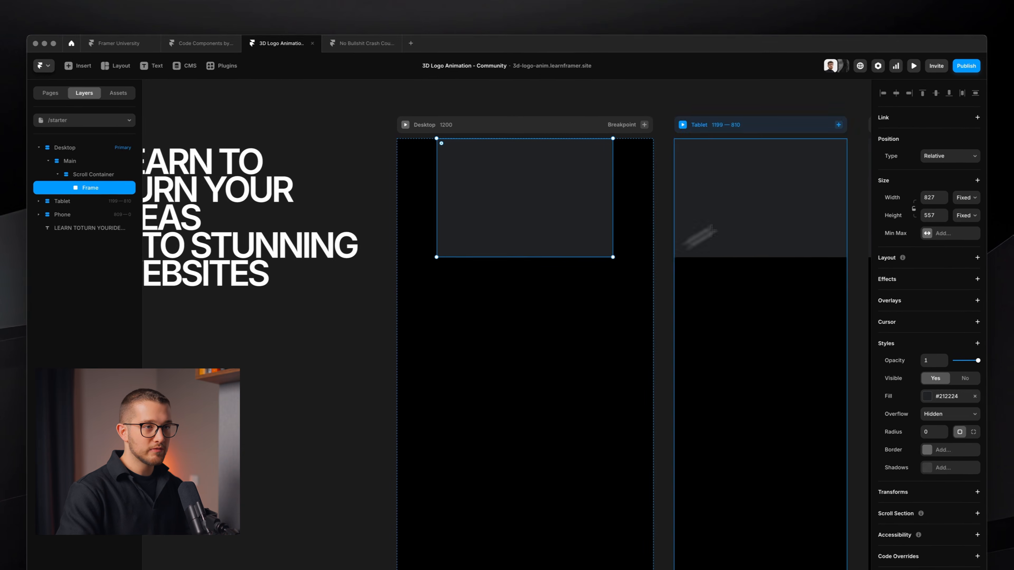
Set the new frame's width to Fill and its height to the viewport at 100vh
{"action": "left_click", "coordinate": [968, 197]}
{"action": "left_click", "coordinate": [957, 220]}
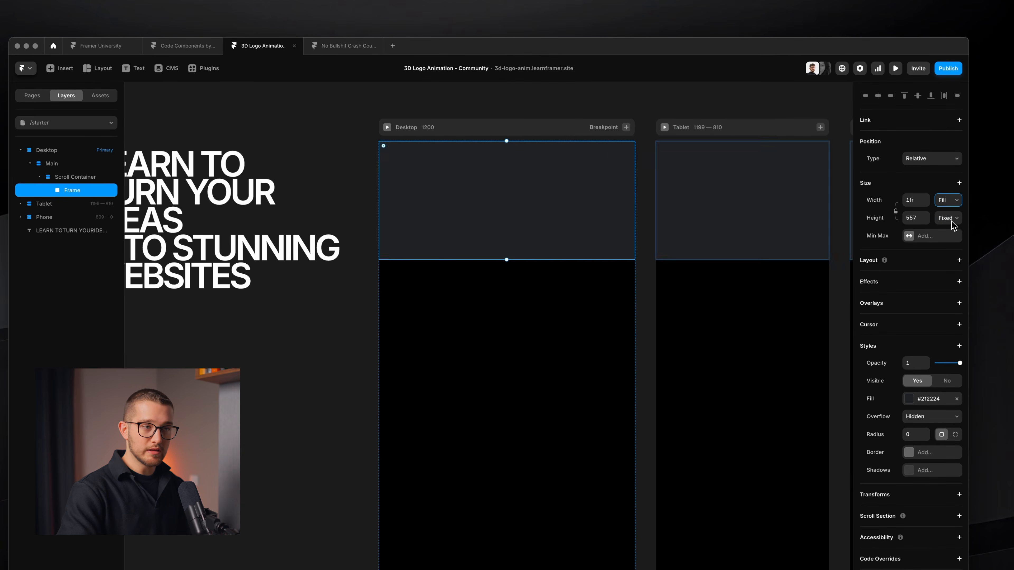
{"action": "left_click", "coordinate": [950, 258]}
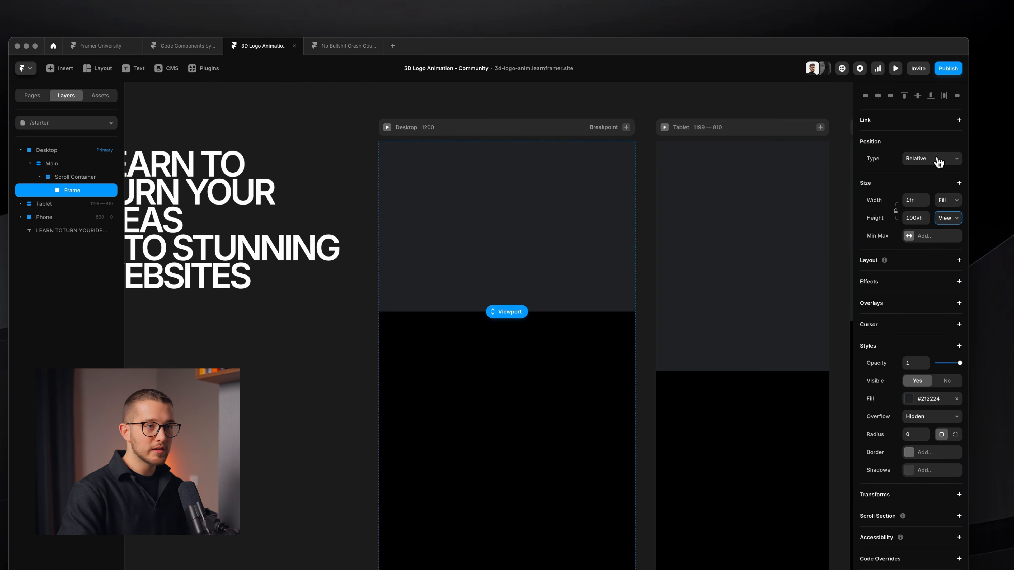
Make the frame's position Sticky, keep its height at 100vh, and remove its fill color
{"action": "left_click", "coordinate": [925, 179]}
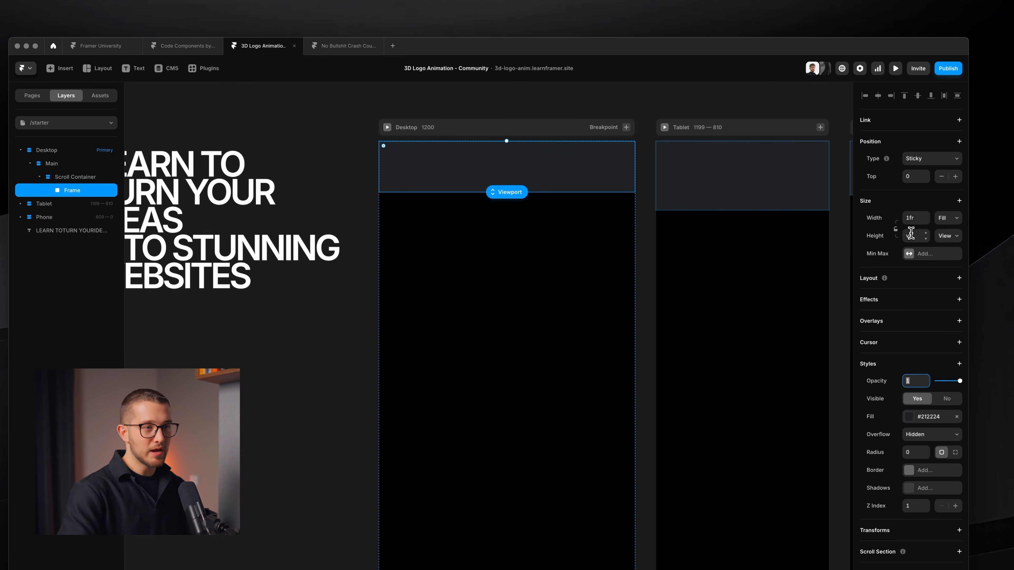
{"action": "key", "text": "Return"}
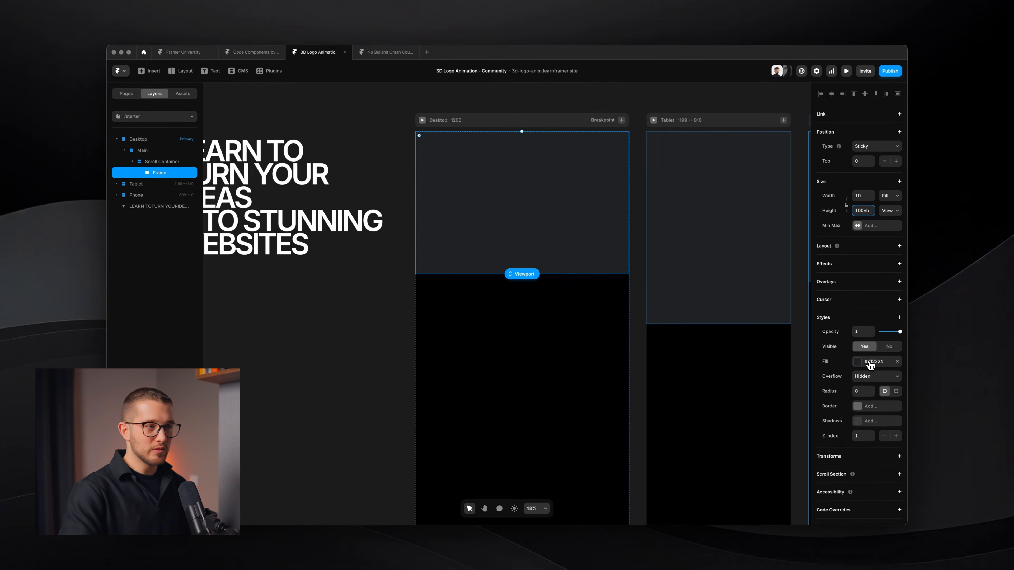
{"action": "left_click", "coordinate": [895, 362]}
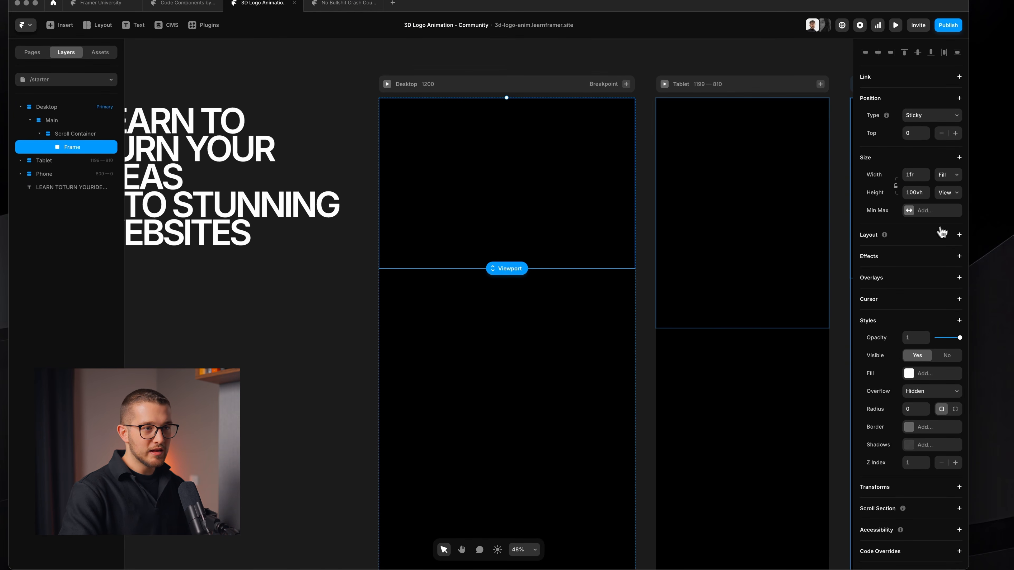
Give the frame a stack layout and rename it Sticky
{"action": "left_click", "coordinate": [958, 235]}
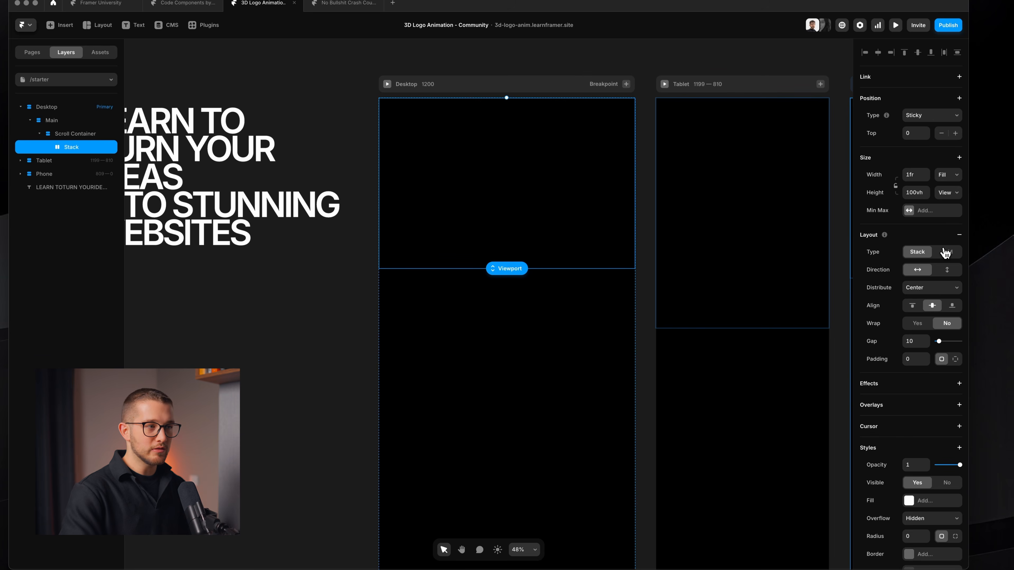
{"action": "double_click", "coordinate": [97, 151]}
{"action": "type", "text": "S"}
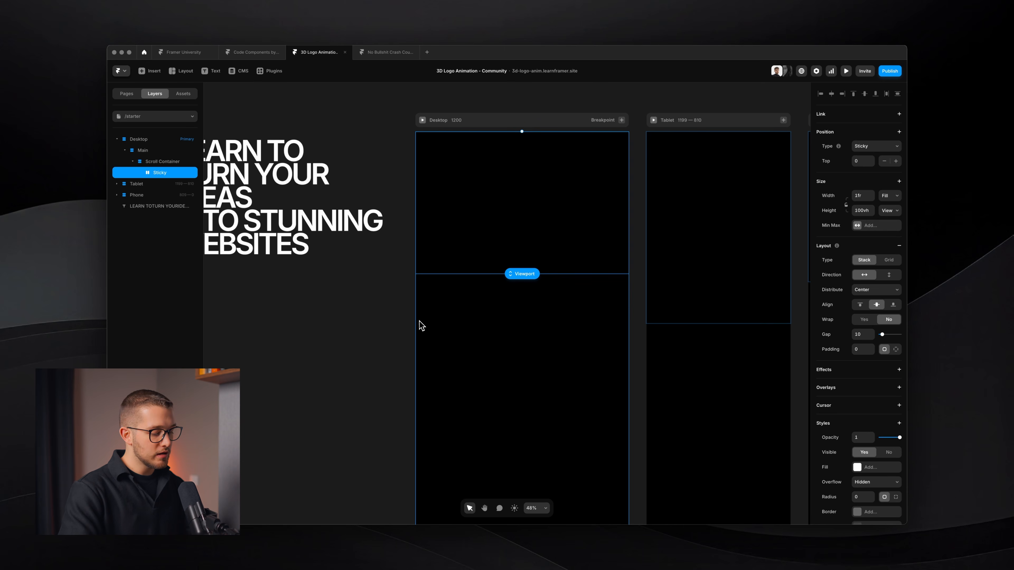
Search the framer.university resources for "scroll media" and open the Scroll Media Component
{"action": "key", "text": "super+p"}
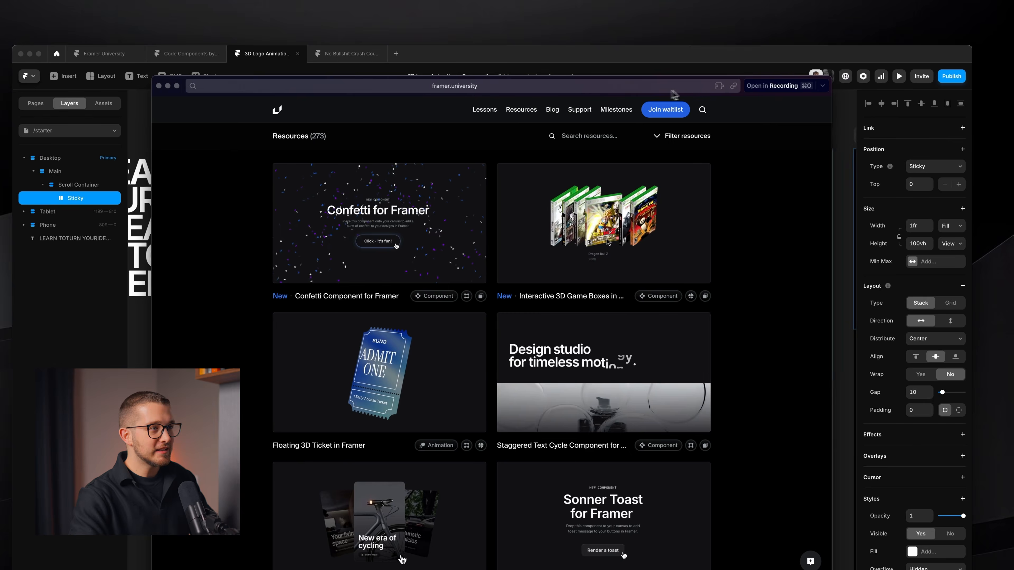
{"action": "left_click", "coordinate": [607, 136]}
{"action": "type", "text": "scroll media"}
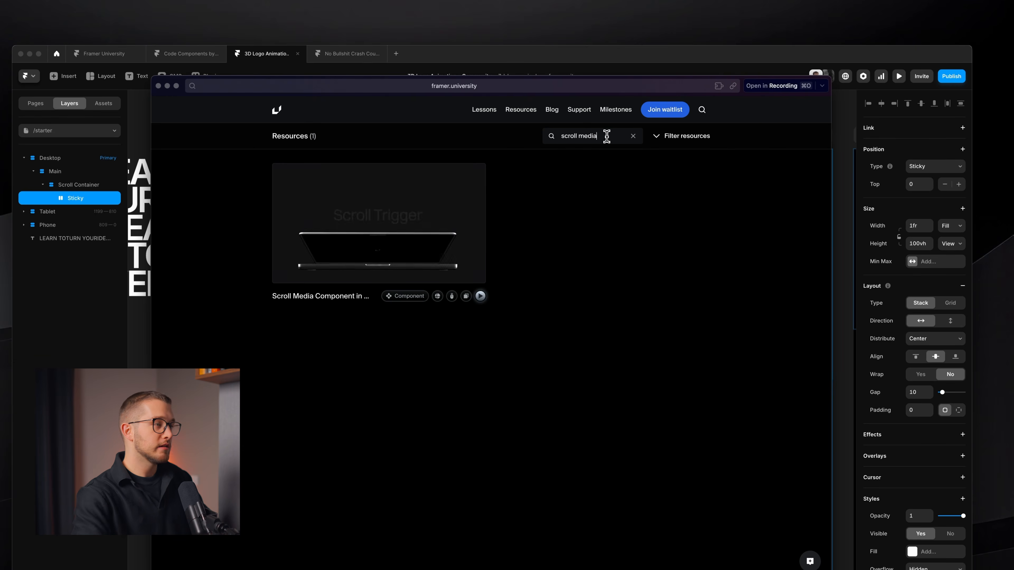
{"action": "left_click", "coordinate": [408, 264]}
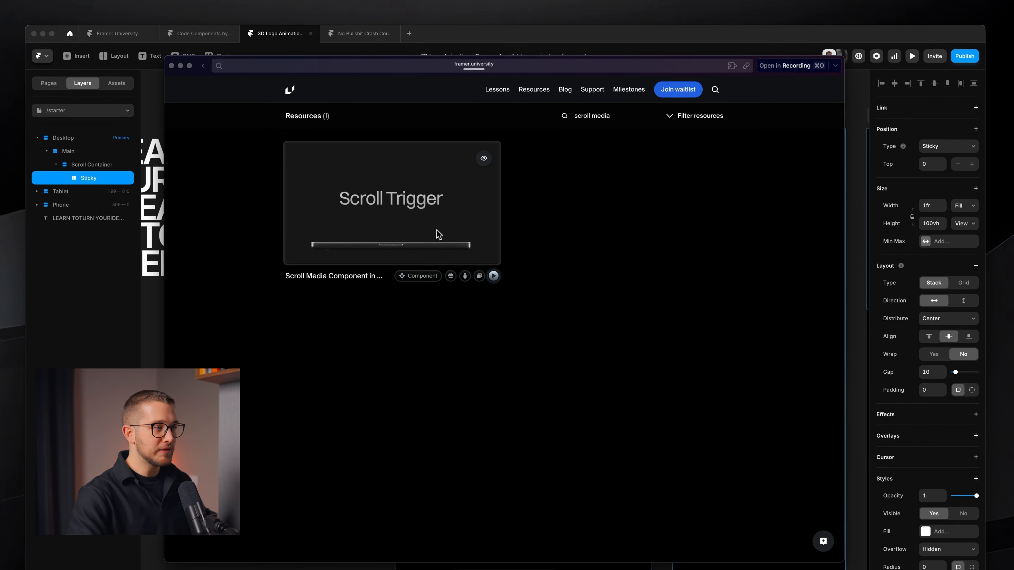
Copy the Scroll Media component into the Sticky frame and set its width and height to Fill
{"action": "left_click", "coordinate": [586, 90]}
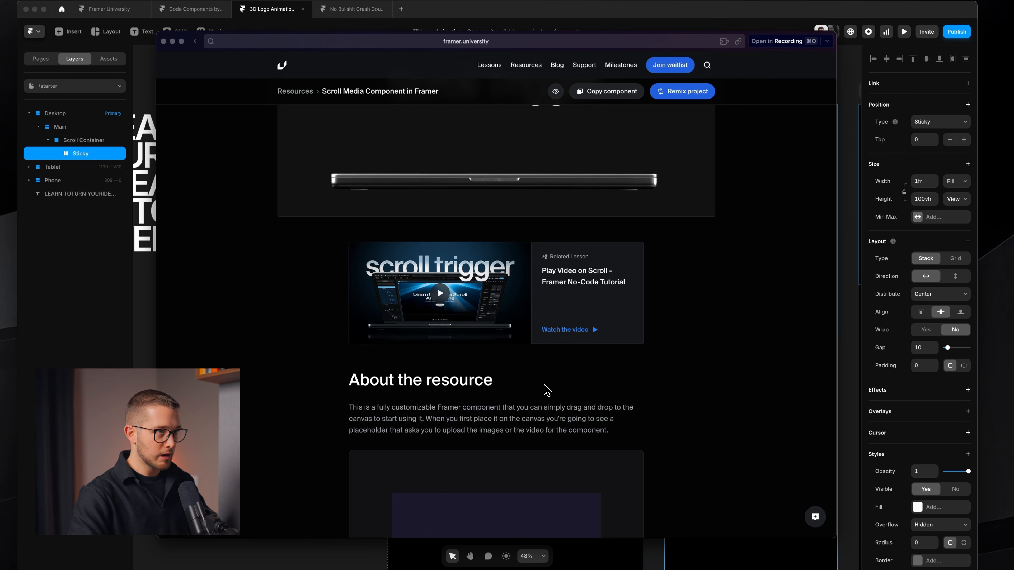
{"action": "key", "text": "super+w"}
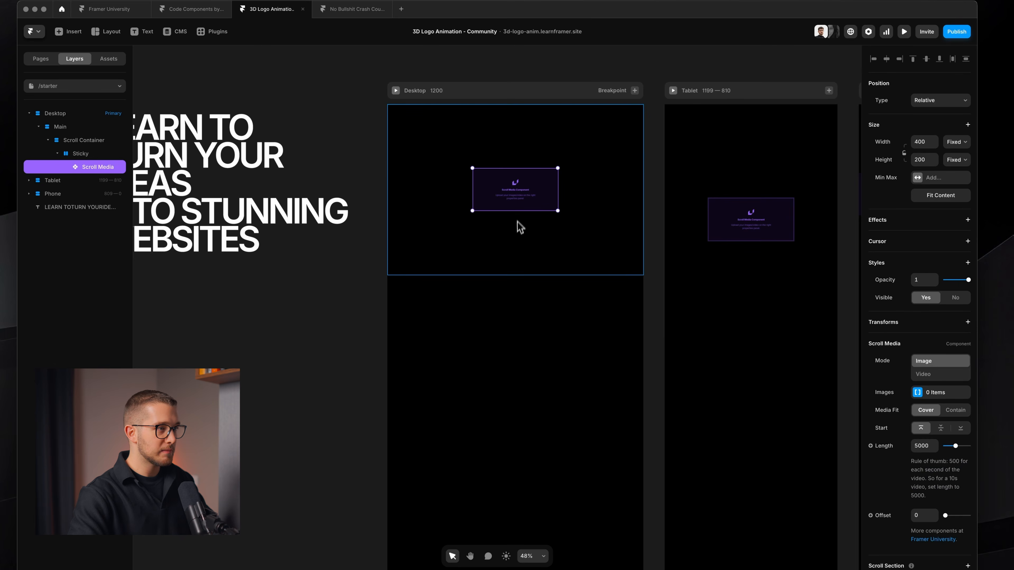
{"action": "scroll", "coordinate": [522, 222], "scroll_direction": "up", "scroll_amount": 5}
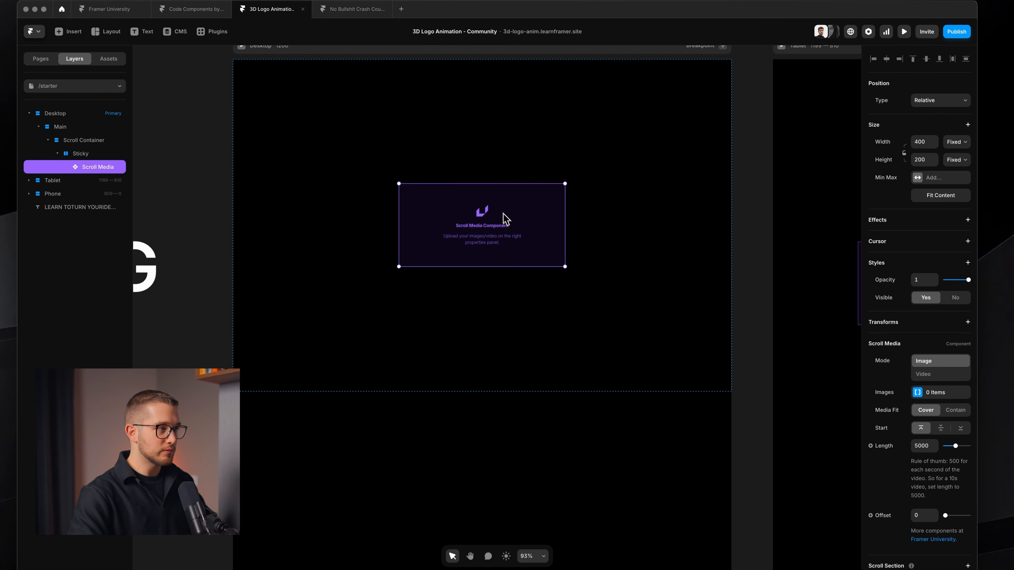
{"action": "left_click", "coordinate": [957, 142]}
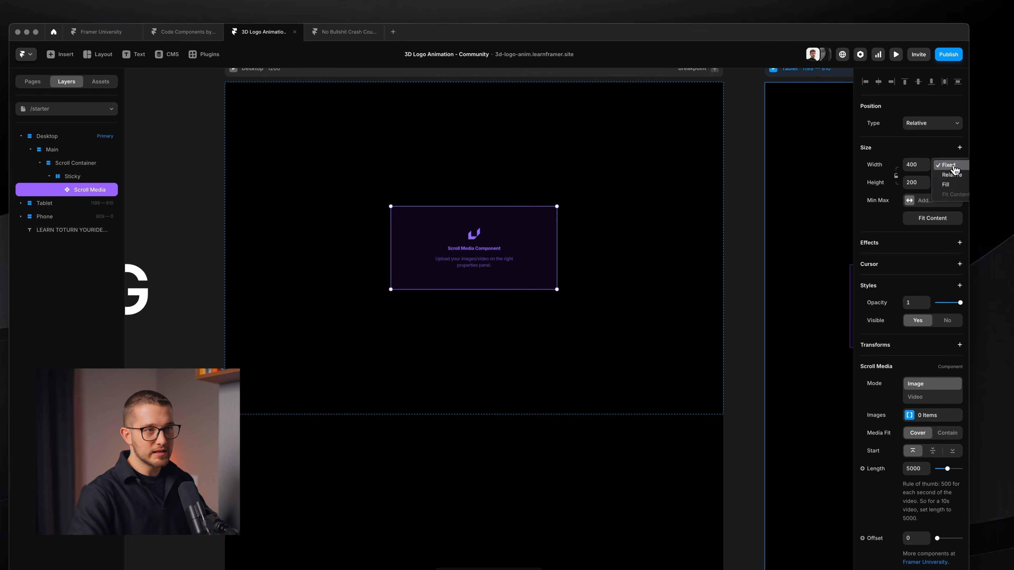
{"action": "left_click", "coordinate": [950, 188]}
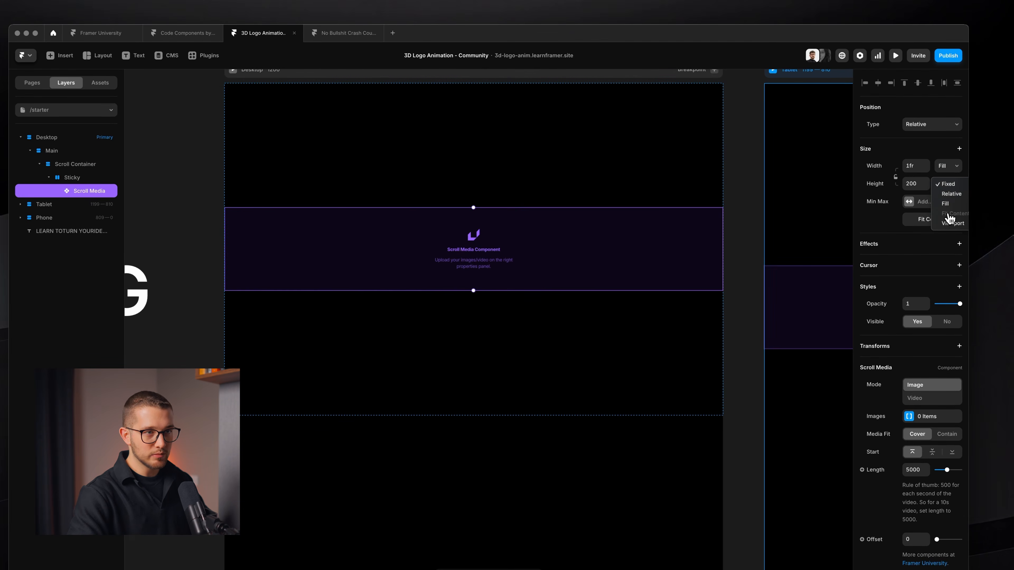
{"action": "left_click", "coordinate": [952, 204]}
Switch the Scroll Media component to Video mode and upload Logo-From-iMovie.mp4 from the Desktop folder
{"action": "scroll", "coordinate": [482, 241], "scroll_direction": "up", "scroll_amount": 5}
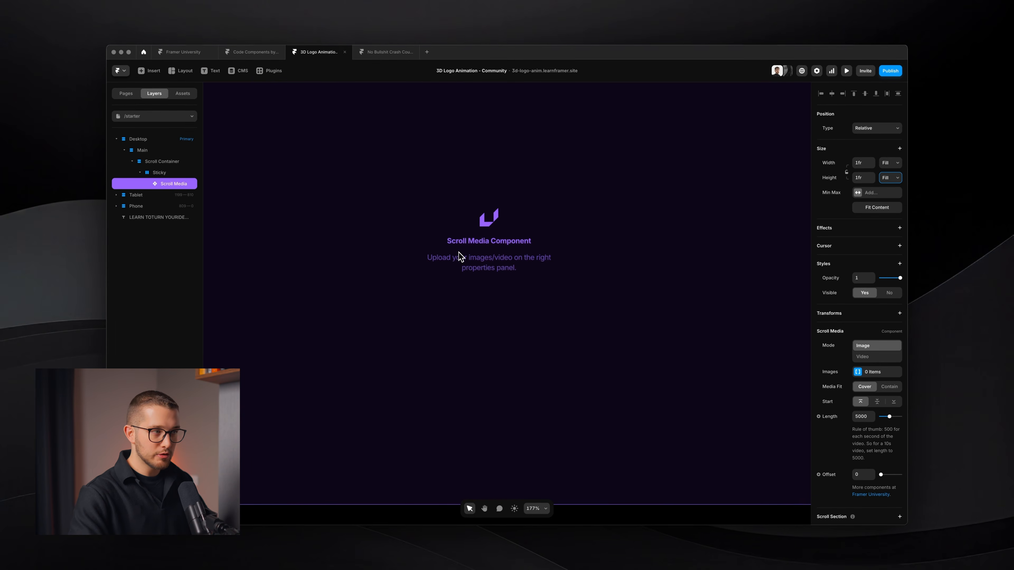
{"action": "scroll", "coordinate": [459, 255], "scroll_direction": "down", "scroll_amount": 5}
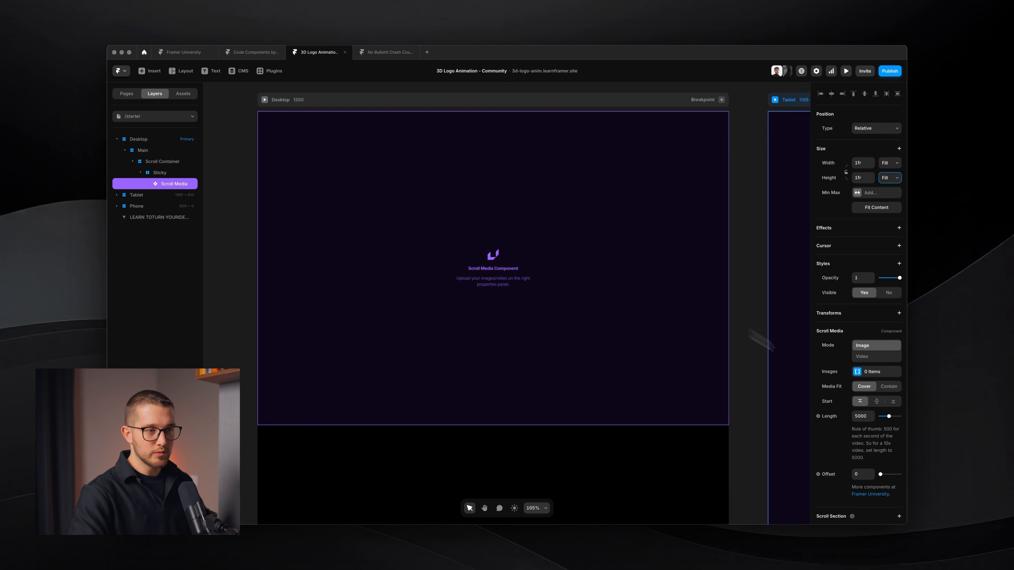
{"action": "scroll", "coordinate": [870, 369], "scroll_direction": "down", "scroll_amount": 3}
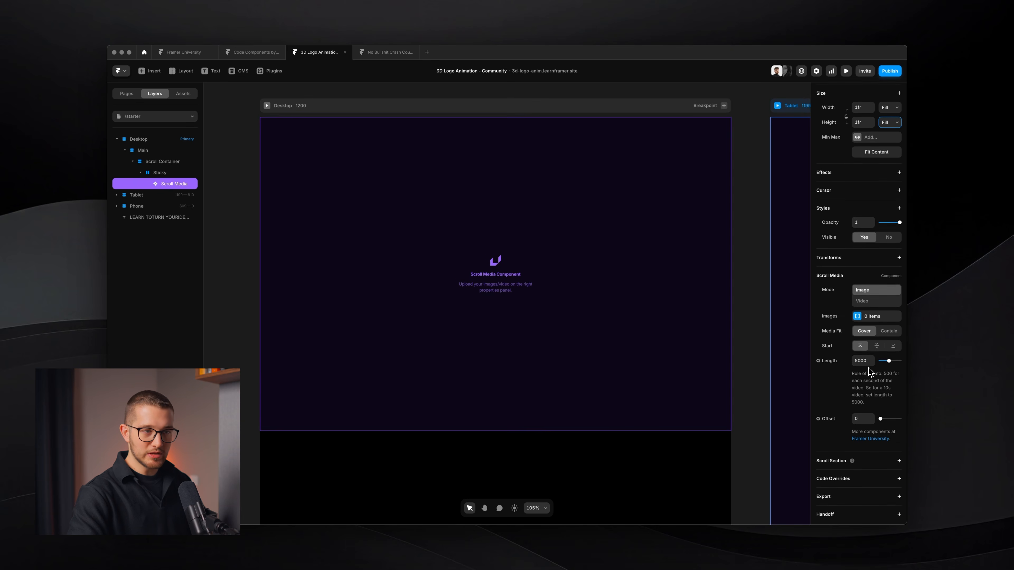
{"action": "left_click", "coordinate": [881, 299]}
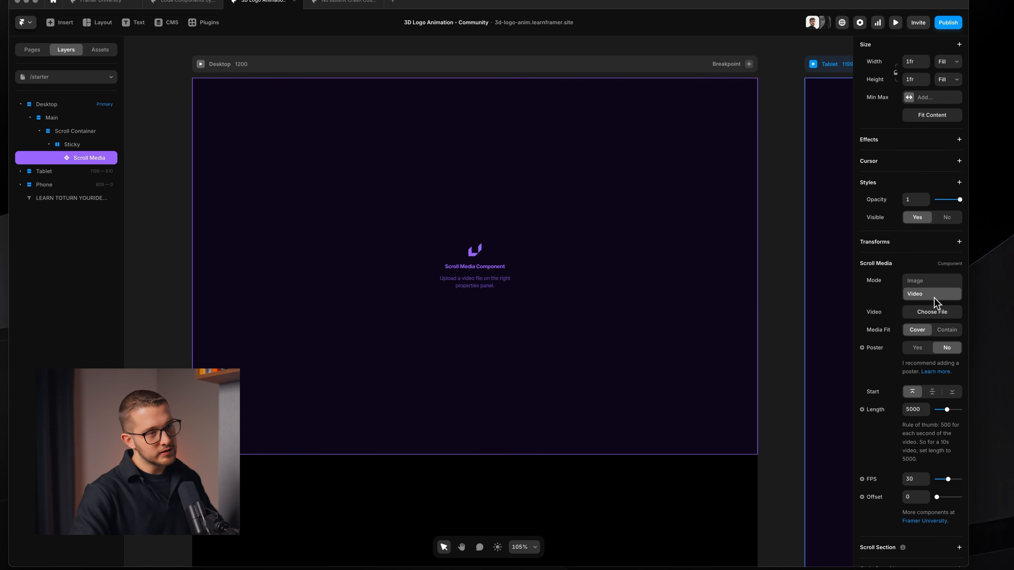
{"action": "left_click", "coordinate": [930, 313]}
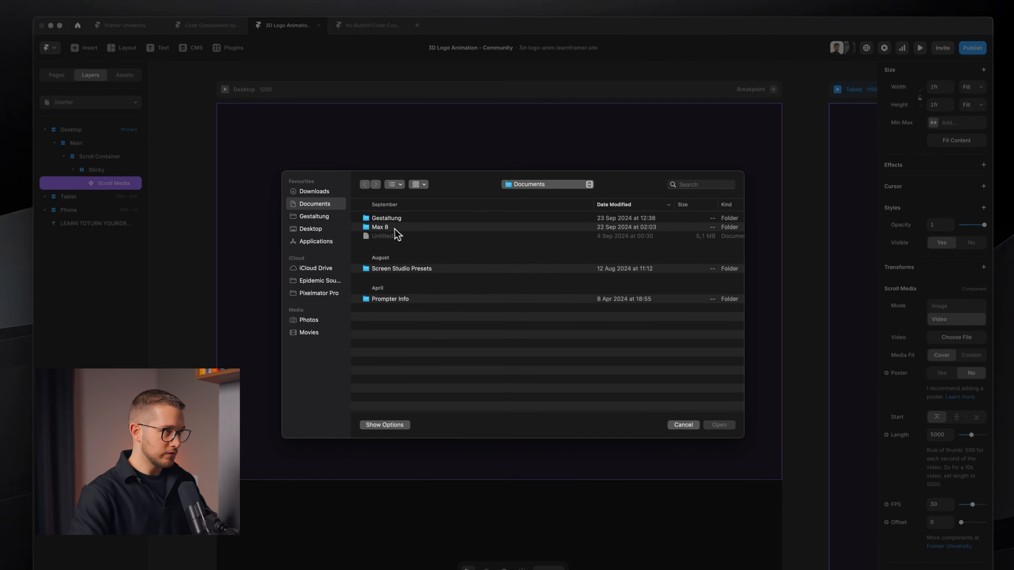
{"action": "left_click", "coordinate": [313, 232]}
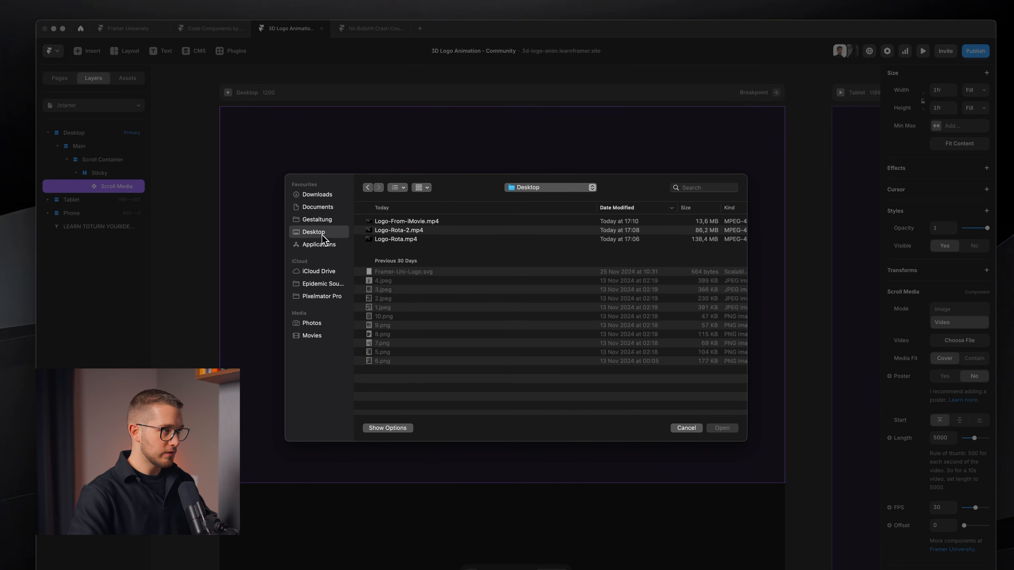
{"action": "double_click", "coordinate": [397, 222]}
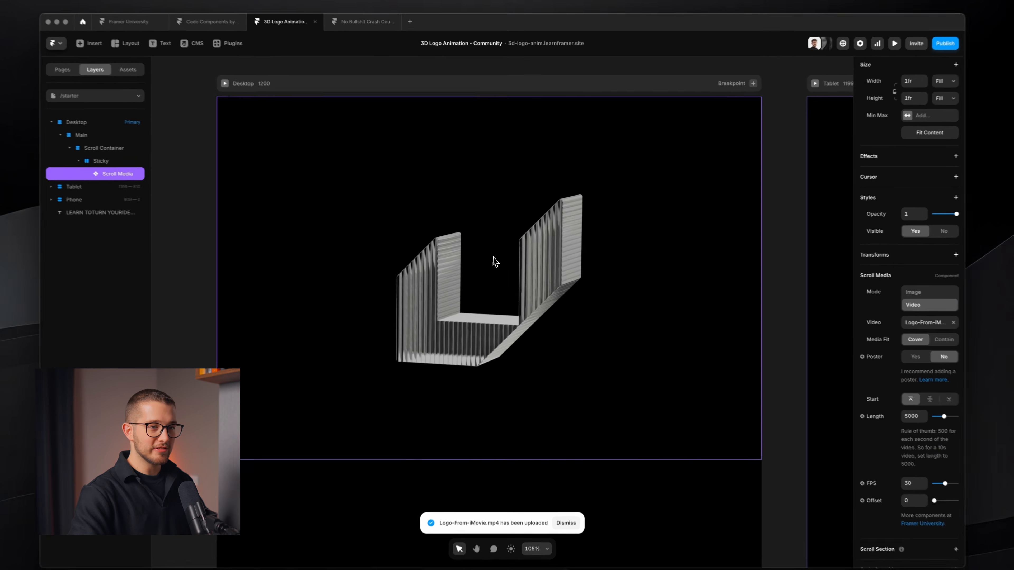
Check the video on the tablet and phone breakpoints and set the component's media fit to Contain
{"action": "scroll", "coordinate": [736, 332], "scroll_direction": "right", "scroll_amount": 5}
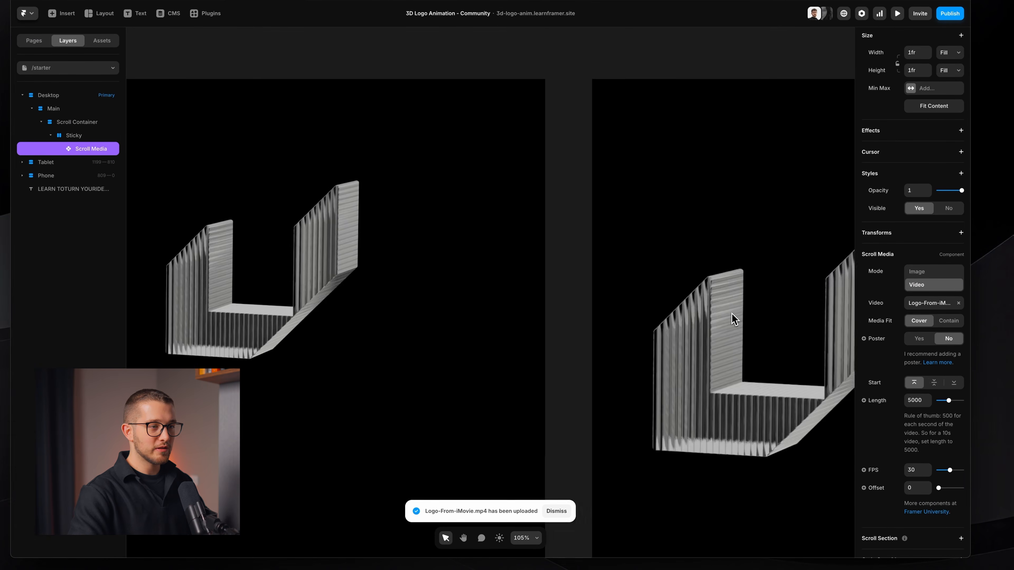
{"action": "scroll", "coordinate": [732, 313], "scroll_direction": "right", "scroll_amount": 10}
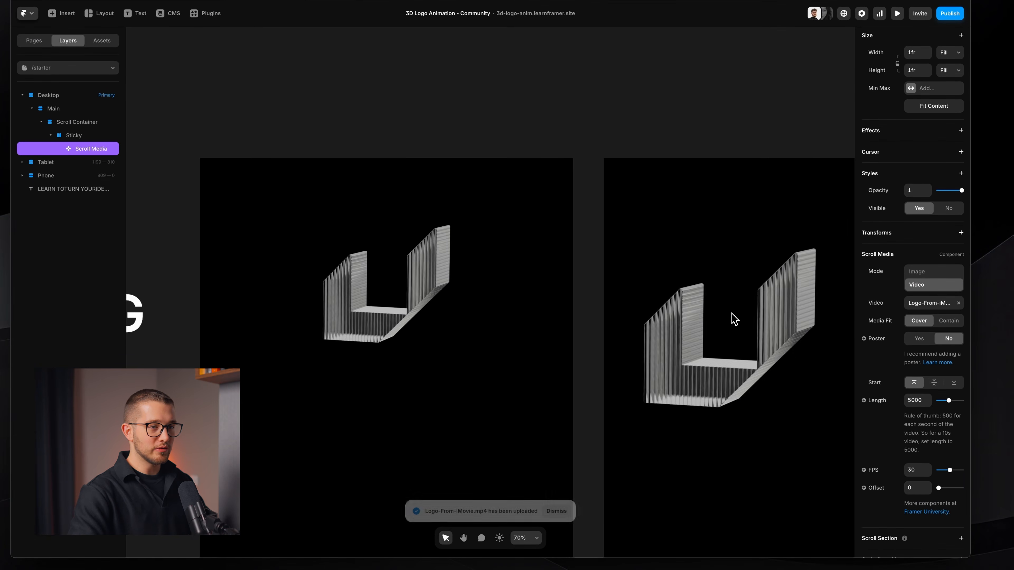
{"action": "scroll", "coordinate": [557, 295], "scroll_direction": "up", "scroll_amount": 2}
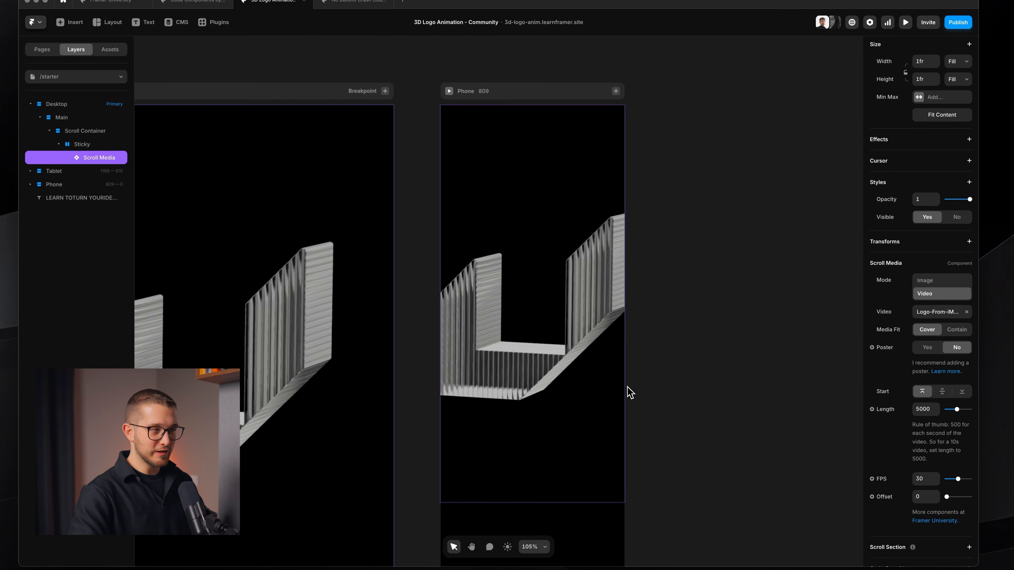
{"action": "scroll", "coordinate": [626, 390], "scroll_direction": "down", "scroll_amount": 4}
{"action": "scroll", "coordinate": [626, 389], "scroll_direction": "left", "scroll_amount": 8}
{"action": "scroll", "coordinate": [623, 347], "scroll_direction": "down", "scroll_amount": 3}
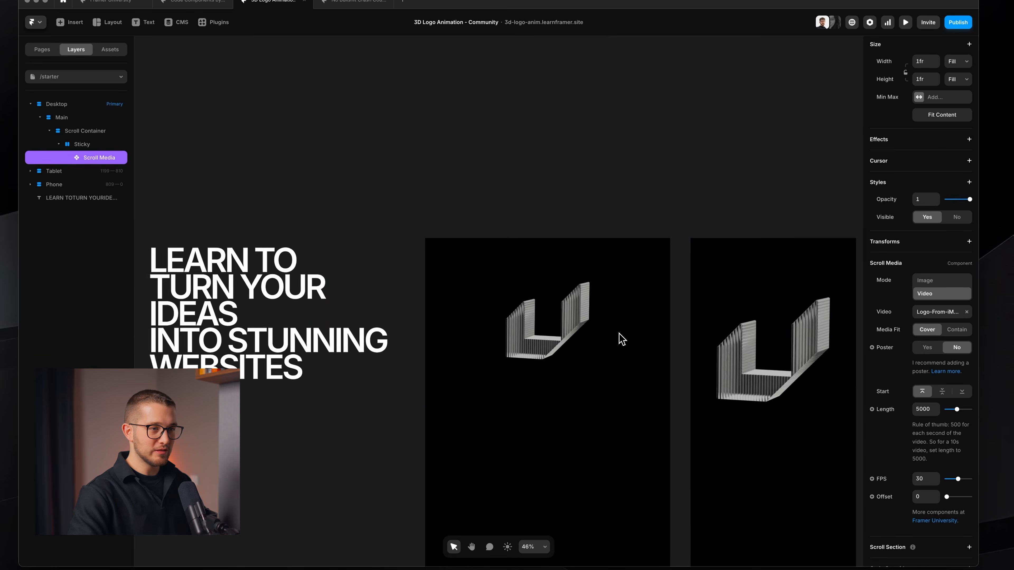
{"action": "scroll", "coordinate": [620, 339], "scroll_direction": "right", "scroll_amount": 5}
{"action": "left_click", "coordinate": [956, 331]}
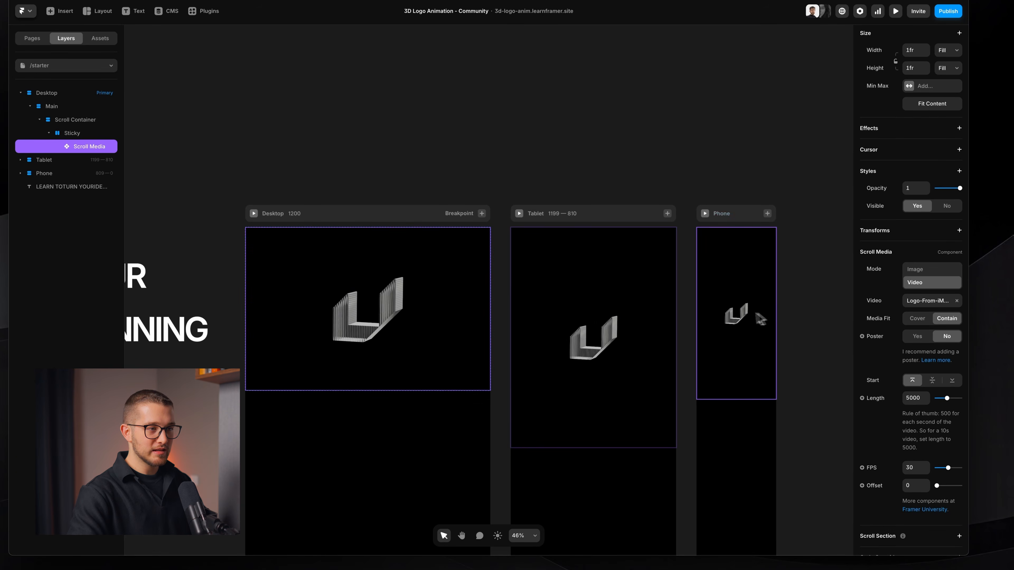
{"action": "left_click_drag", "start_coordinate": [774, 344], "coordinate": [776, 345]}
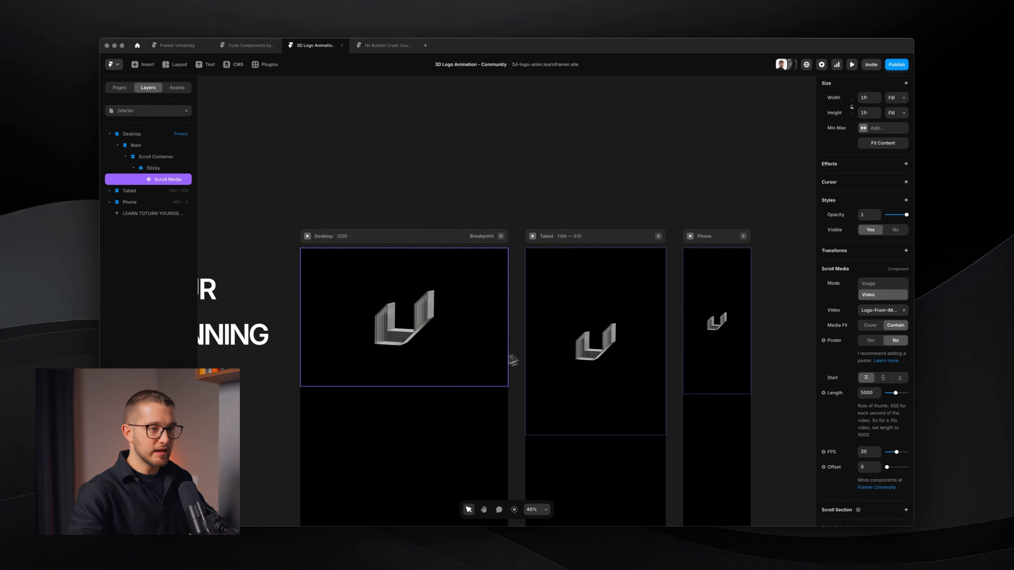
Set the Scroll Media component's length to 1500 and its FPS to 60
{"action": "scroll", "coordinate": [482, 353], "scroll_direction": "up", "scroll_amount": 5}
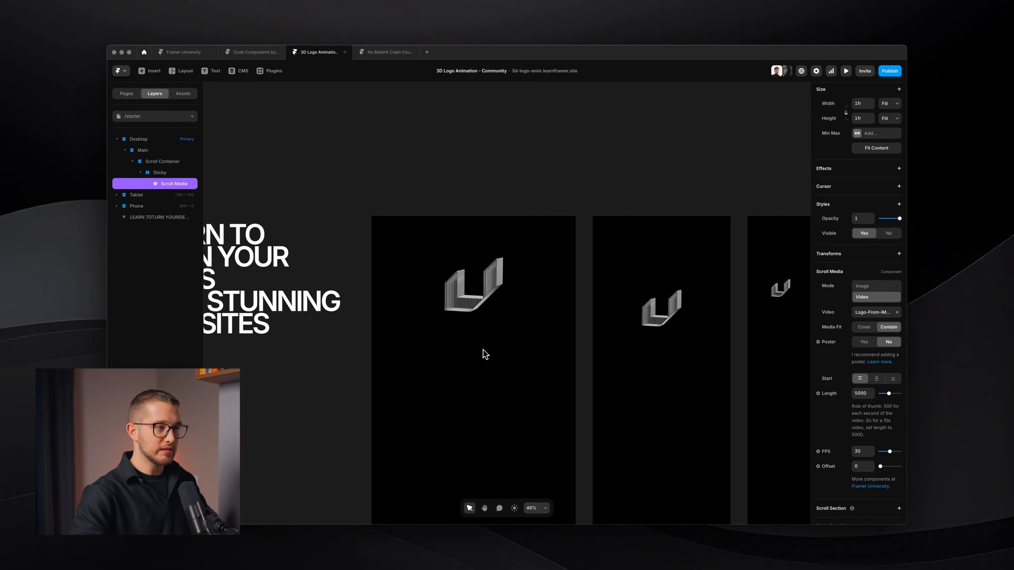
{"action": "left_click", "coordinate": [865, 394]}
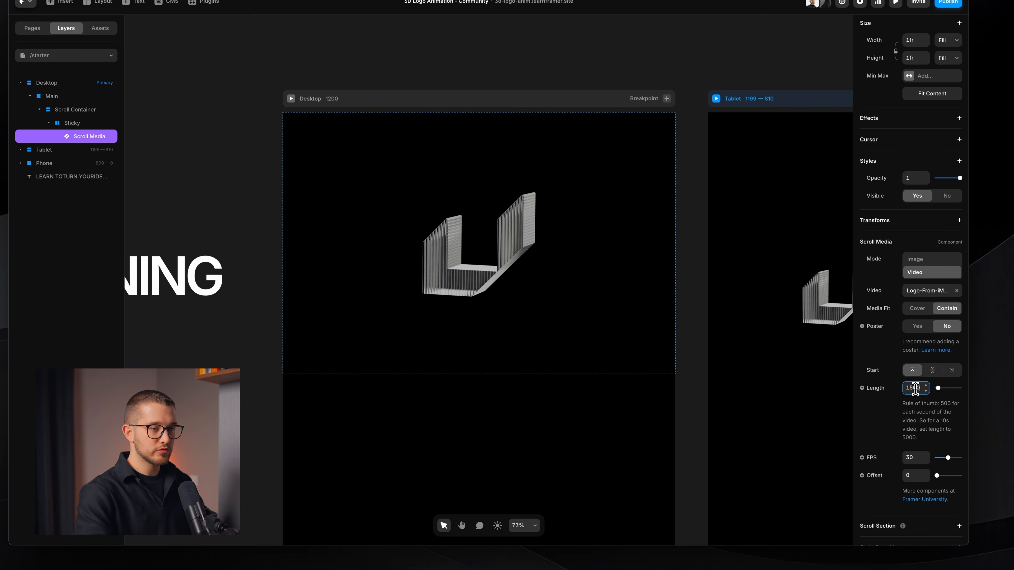
{"action": "type", "text": "1500"}
{"action": "type", "text": "60"}
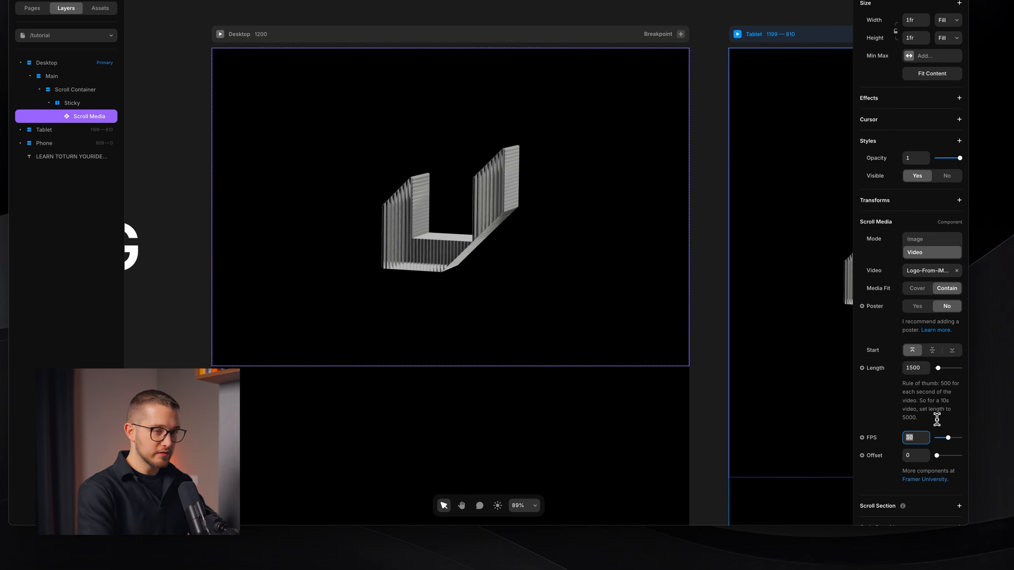
Preview the Desktop breakpoint, scroll through it to check the logo rotation and sticky behaviour, and return to the canvas
{"action": "scroll", "coordinate": [599, 320], "scroll_direction": "down", "scroll_amount": 3}
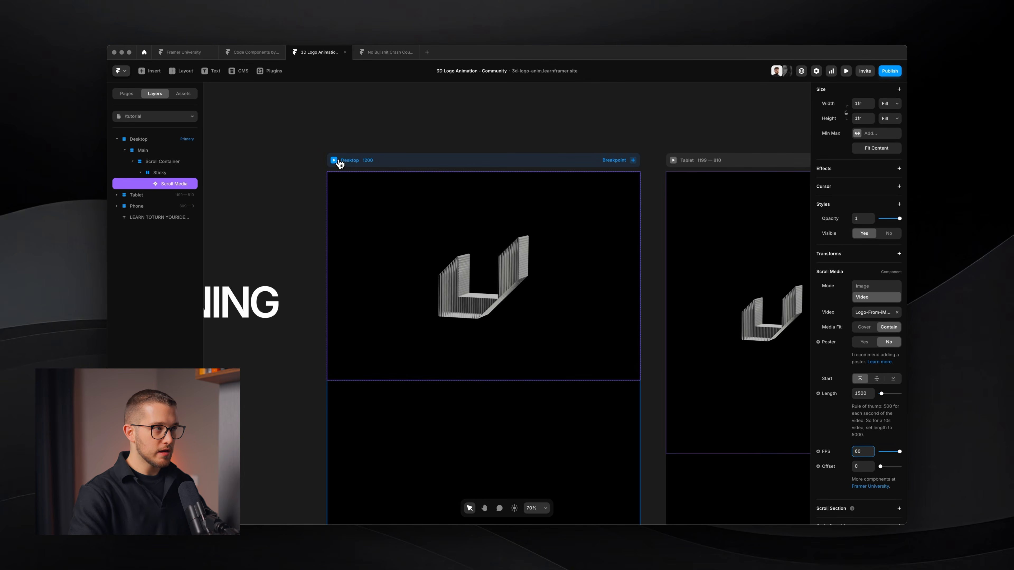
{"action": "left_click", "coordinate": [334, 161]}
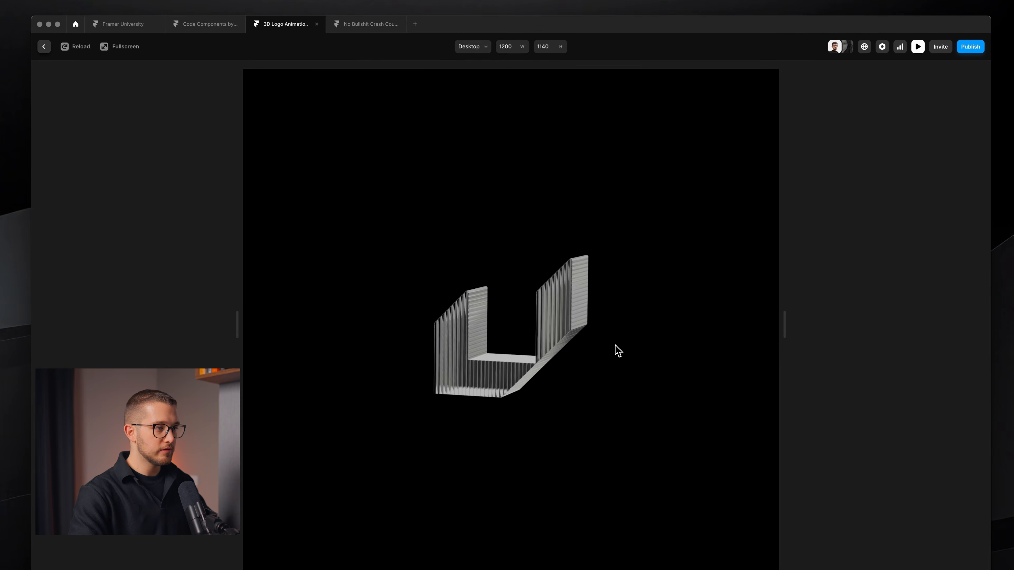
{"action": "scroll", "coordinate": [618, 350], "scroll_direction": "down", "scroll_amount": 5}
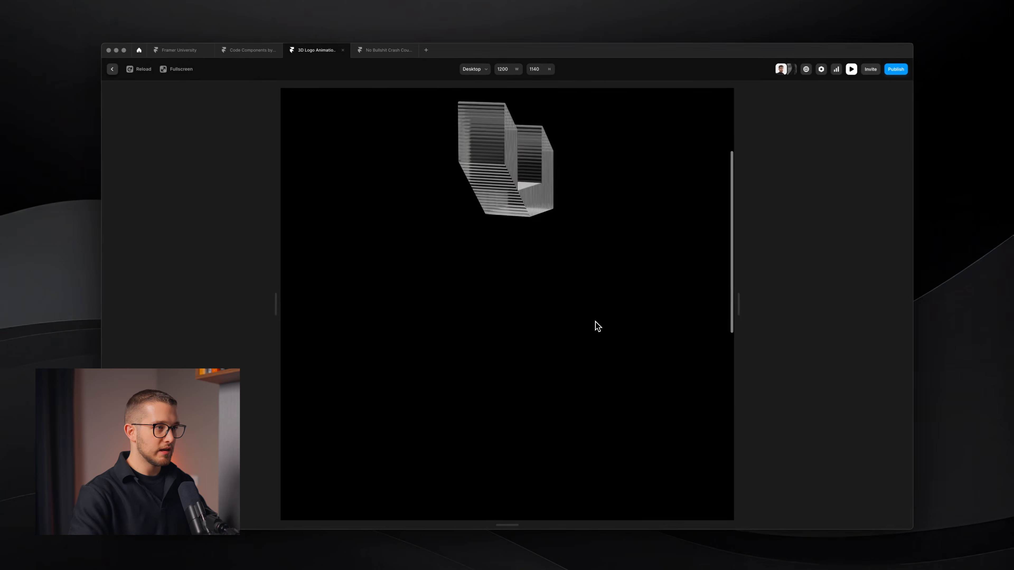
{"action": "scroll", "coordinate": [597, 326], "scroll_direction": "up", "scroll_amount": 3}
{"action": "scroll", "coordinate": [597, 326], "scroll_direction": "down", "scroll_amount": 2}
{"action": "scroll", "coordinate": [596, 324], "scroll_direction": "up", "scroll_amount": 2}
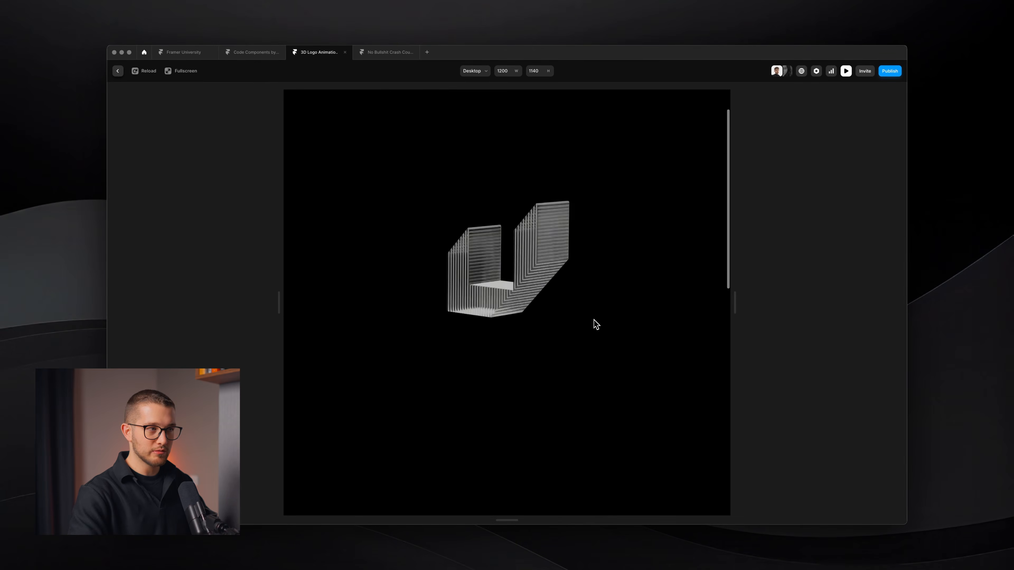
{"action": "scroll", "coordinate": [596, 324], "scroll_direction": "up", "scroll_amount": 2}
{"action": "scroll", "coordinate": [596, 325], "scroll_direction": "down", "scroll_amount": 3}
{"action": "scroll", "coordinate": [595, 324], "scroll_direction": "up", "scroll_amount": 3}
{"action": "scroll", "coordinate": [596, 324], "scroll_direction": "down", "scroll_amount": 1}
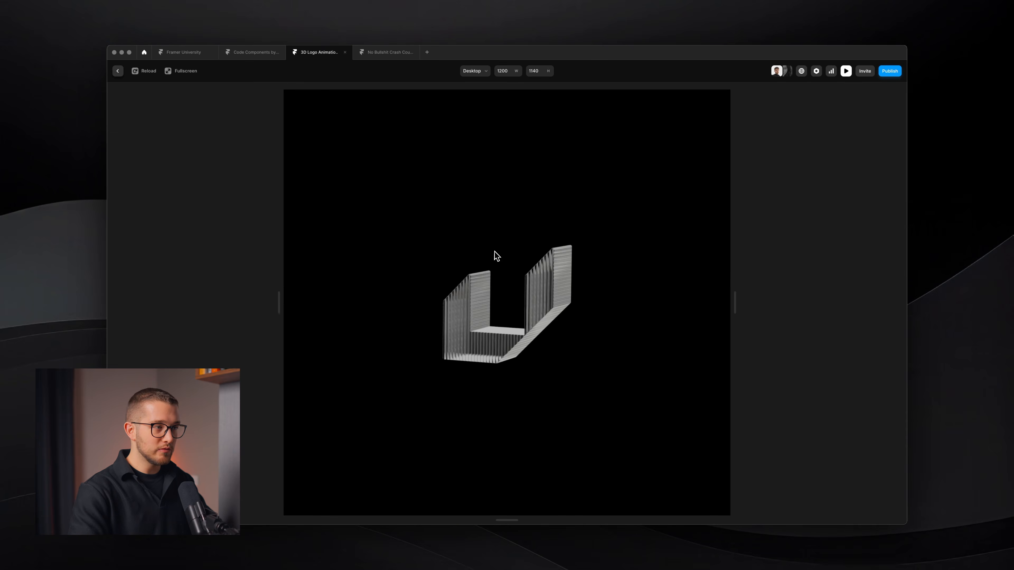
{"action": "scroll", "coordinate": [624, 403], "scroll_direction": "down", "scroll_amount": 5}
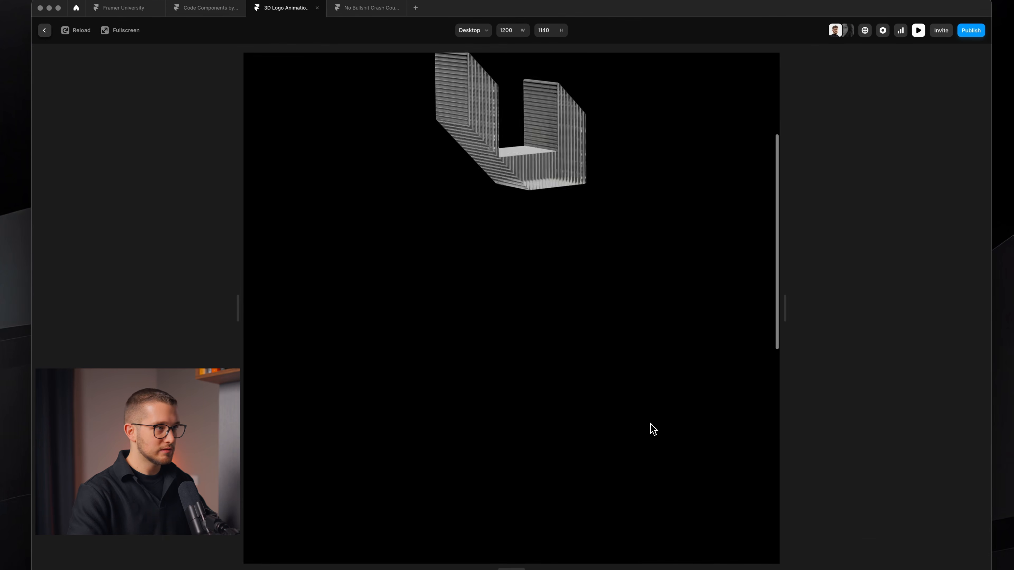
{"action": "scroll", "coordinate": [653, 429], "scroll_direction": "up", "scroll_amount": 5}
{"action": "key", "text": "Escape"}
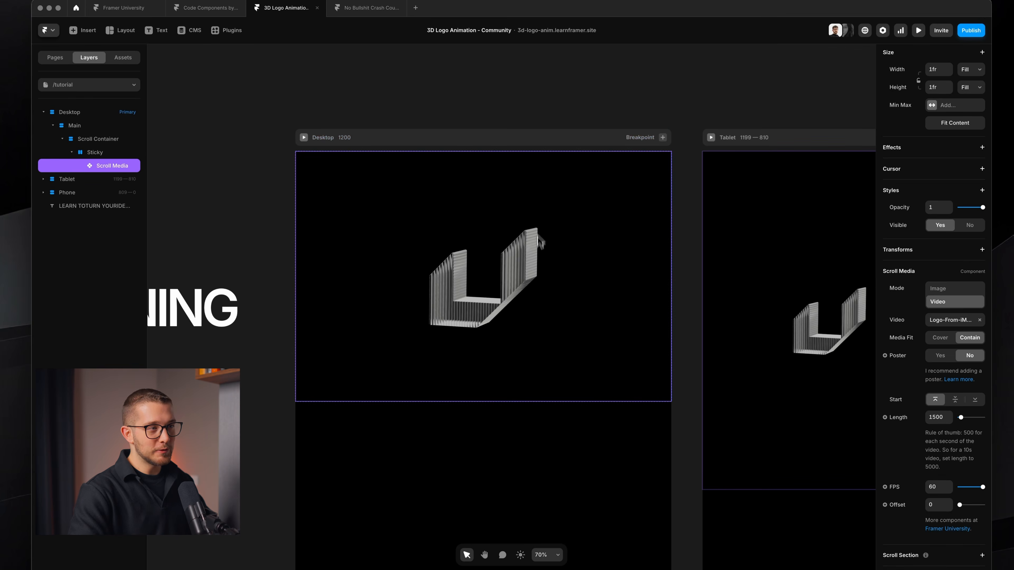
Set the overflow of the Scroll Container, Main and Desktop layers to Visible
{"action": "left_click", "coordinate": [120, 153]}
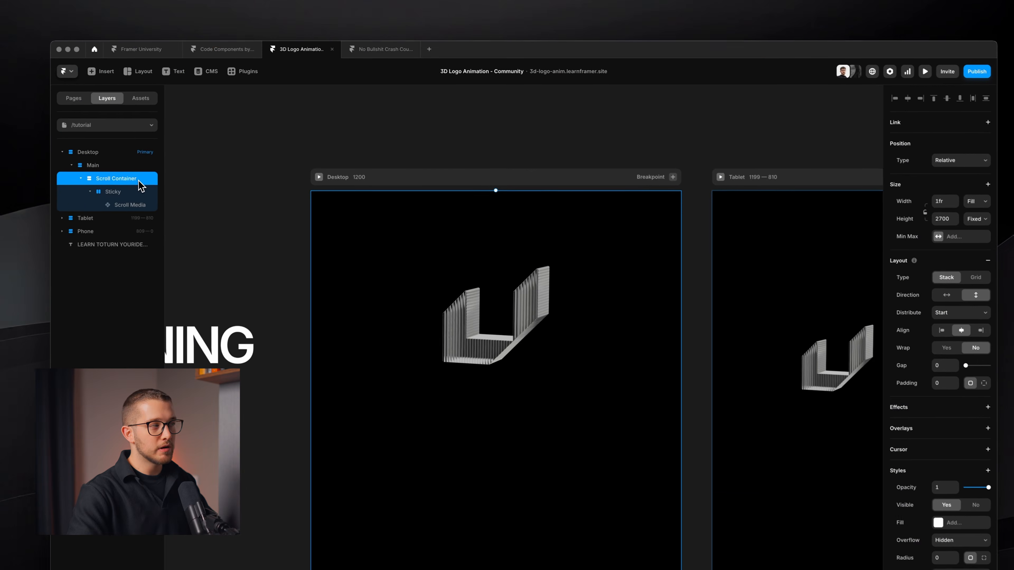
{"action": "left_click", "coordinate": [127, 172], "text": "shift"}
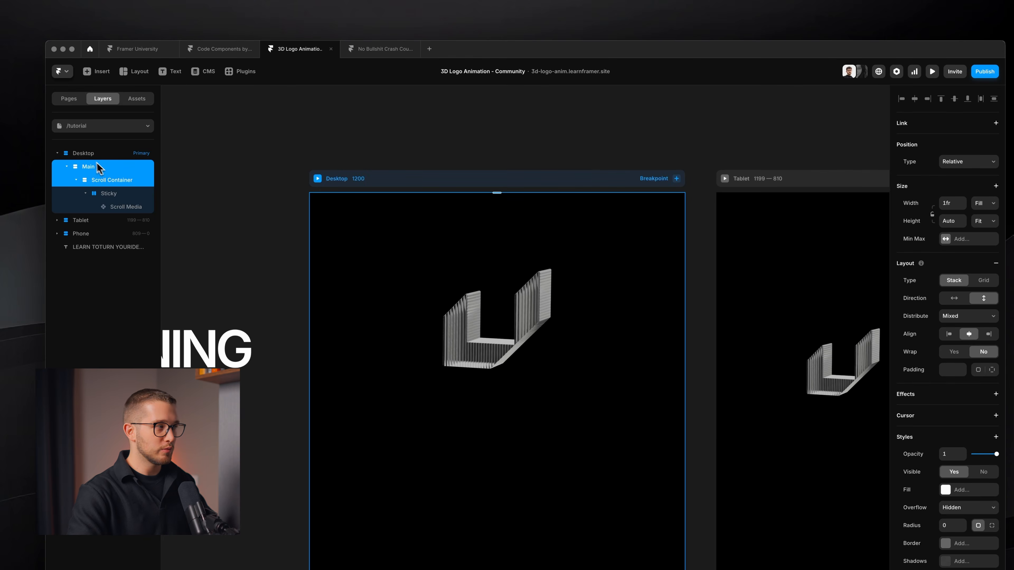
{"action": "left_click", "coordinate": [89, 157], "text": "shift"}
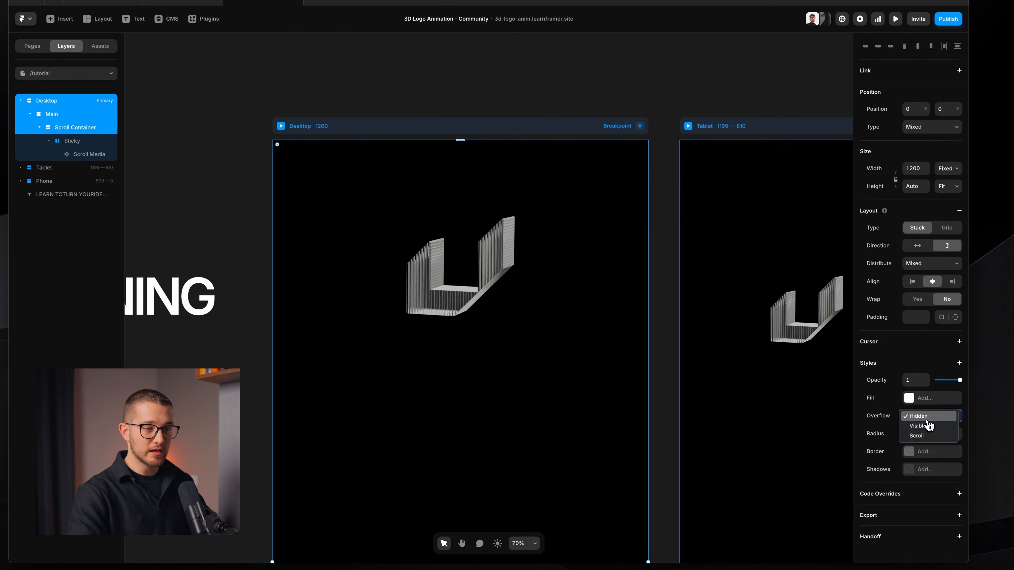
{"action": "left_click", "coordinate": [554, 83]}
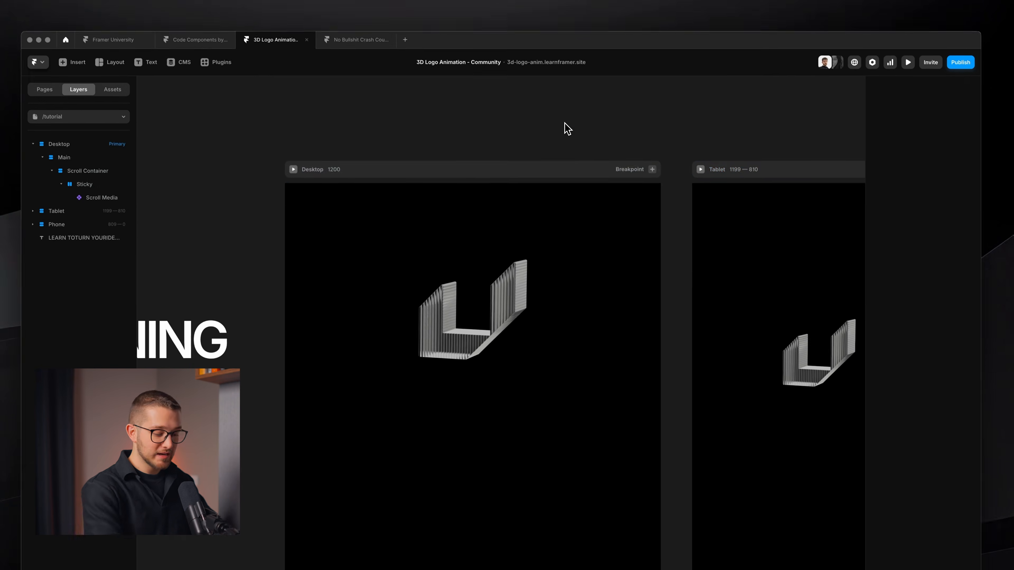
Preview the page again and scroll through it to check that the rotating logo stays pinned
{"action": "key", "text": "super+p"}
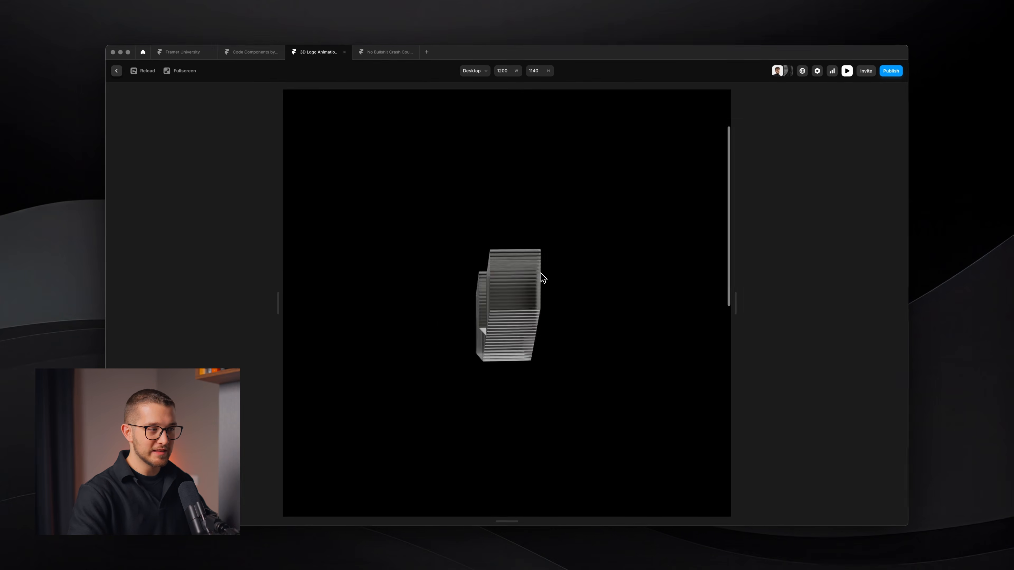
{"action": "scroll", "coordinate": [543, 277], "scroll_direction": "down", "scroll_amount": 5}
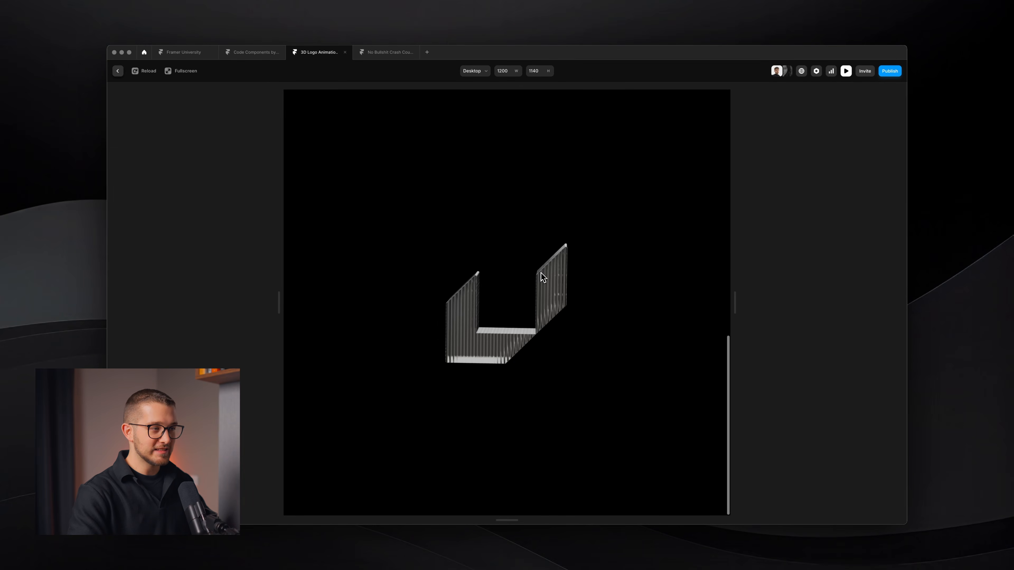
{"action": "scroll", "coordinate": [543, 277], "scroll_direction": "up", "scroll_amount": 5}
{"action": "scroll", "coordinate": [542, 277], "scroll_direction": "down", "scroll_amount": 5}
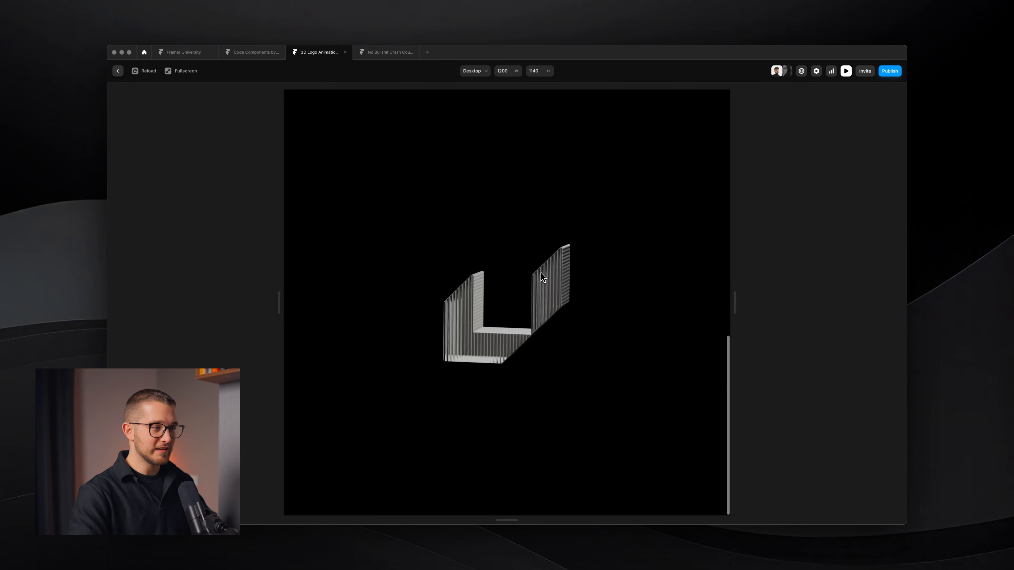
Scroll back and forth in the preview to check the pinned logo's rotation, and return to the canvas
{"action": "scroll", "coordinate": [541, 275], "scroll_direction": "up", "scroll_amount": 5}
{"action": "scroll", "coordinate": [542, 275], "scroll_direction": "down", "scroll_amount": 5}
{"action": "scroll", "coordinate": [542, 275], "scroll_direction": "up", "scroll_amount": 3}
{"action": "scroll", "coordinate": [542, 276], "scroll_direction": "down", "scroll_amount": 3}
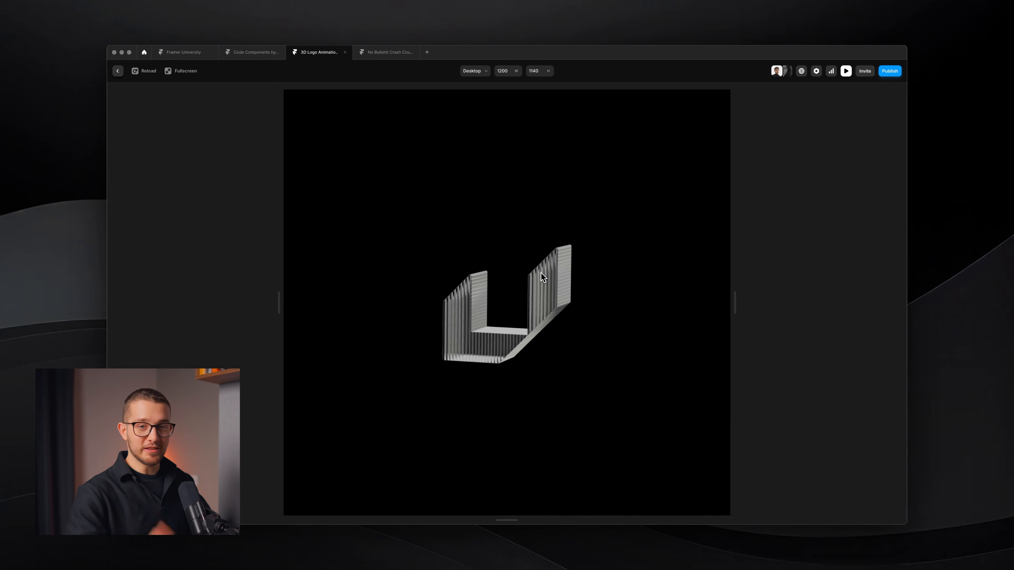
{"action": "key", "text": "Escape"}
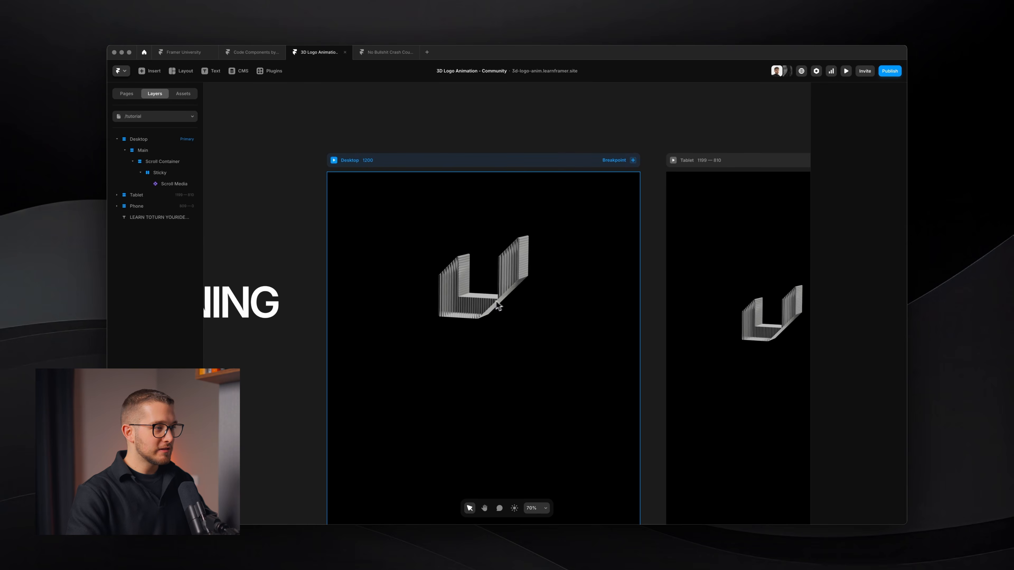
Draw a frame of about 765 by 799 inside the Desktop Scroll Container, below the Sticky section
{"action": "scroll", "coordinate": [493, 301], "scroll_direction": "down", "scroll_amount": 5}
{"action": "left_click", "coordinate": [494, 365]}
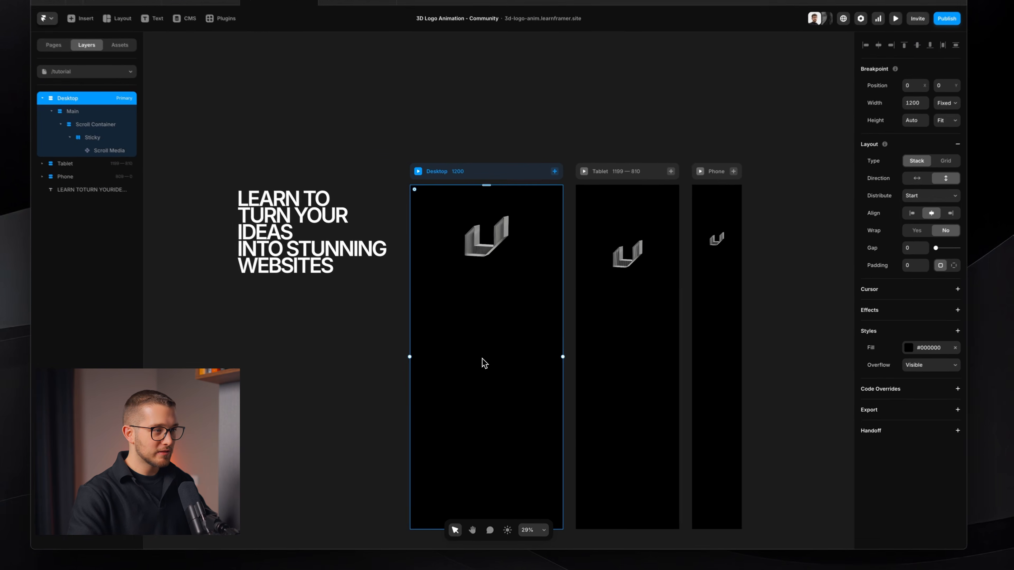
{"action": "key", "text": "f"}
{"action": "left_click_drag", "start_coordinate": [439, 309], "coordinate": [538, 411]}
{"action": "scroll", "coordinate": [518, 338], "scroll_direction": "up", "scroll_amount": 1}
{"action": "scroll", "coordinate": [517, 337], "scroll_direction": "up", "scroll_amount": 3}
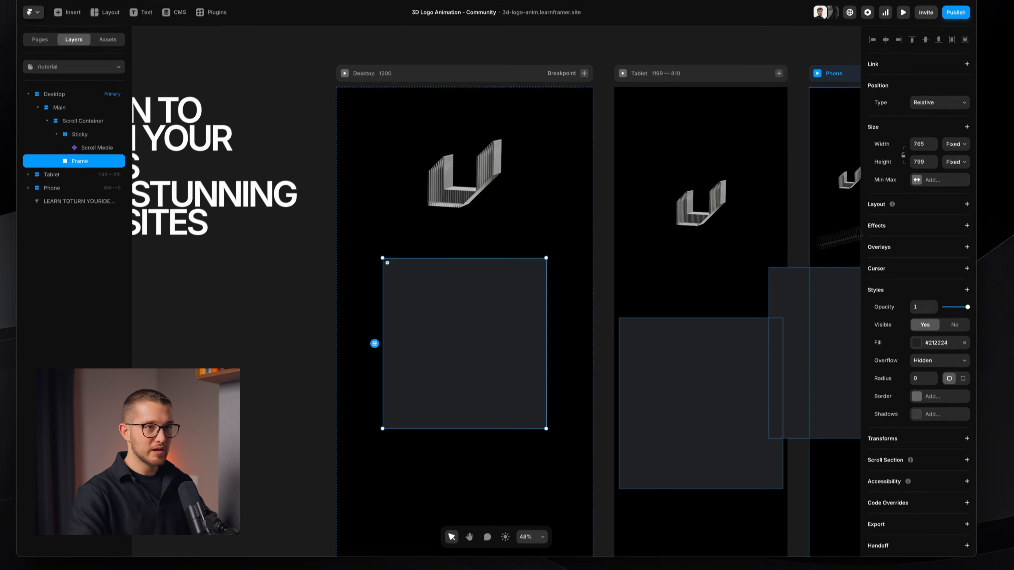
Set the new frame's width to Fill and height to 800, remove its fill, and turn it into a stack
{"action": "left_click", "coordinate": [957, 141]}
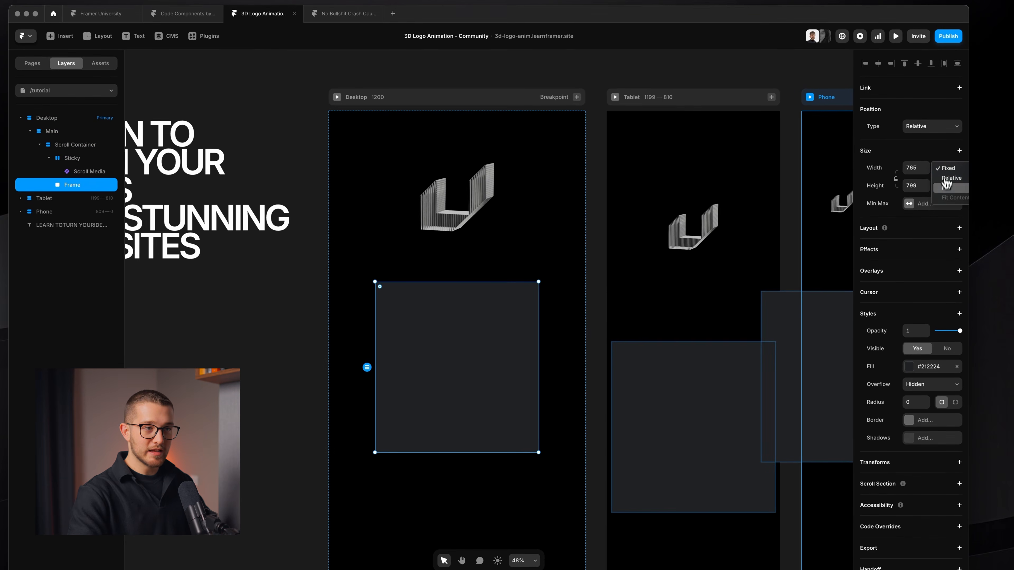
{"action": "left_click", "coordinate": [947, 187]}
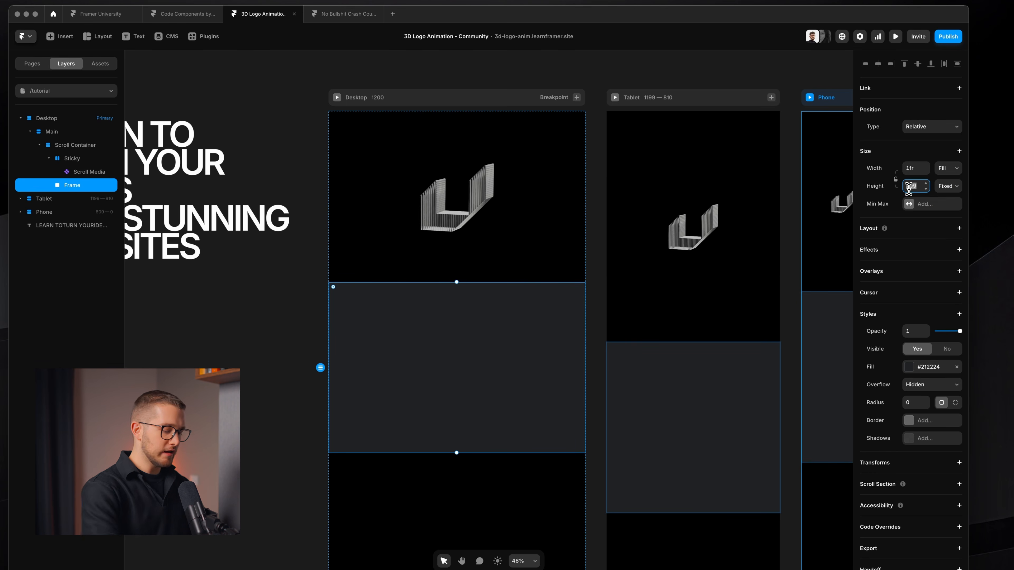
{"action": "left_click", "coordinate": [955, 368]}
{"action": "left_click", "coordinate": [959, 229]}
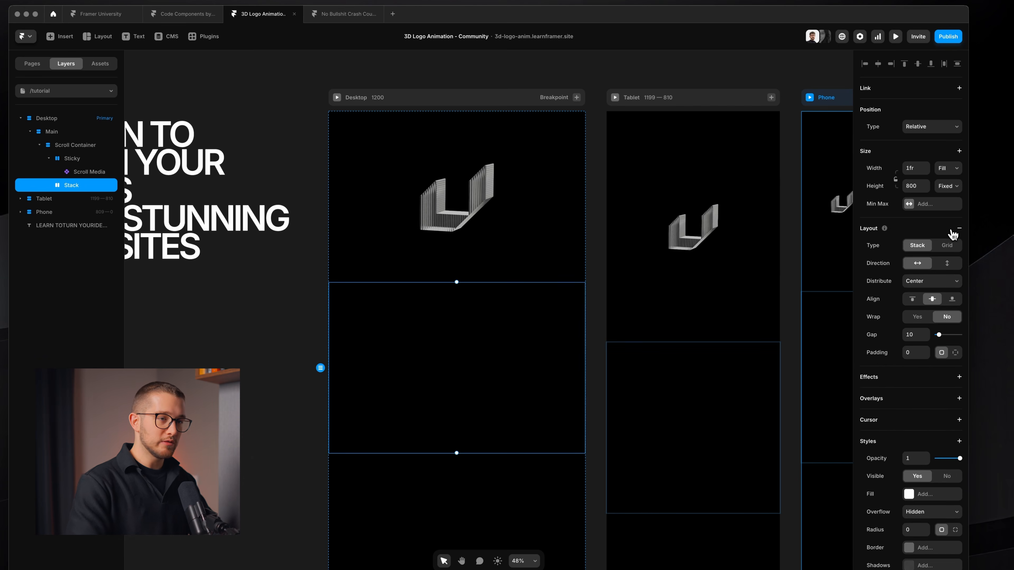
Move the "LEARN TO TURN YOUR IDEAS INTO STUNNING WEBSITES" heading into the new stack and set its width to Fill
{"action": "scroll", "coordinate": [559, 267], "scroll_direction": "down", "scroll_amount": 3}
{"action": "scroll", "coordinate": [558, 266], "scroll_direction": "left", "scroll_amount": 1}
{"action": "left_click", "coordinate": [278, 191]}
{"action": "left_click_drag", "start_coordinate": [276, 188], "coordinate": [494, 319]}
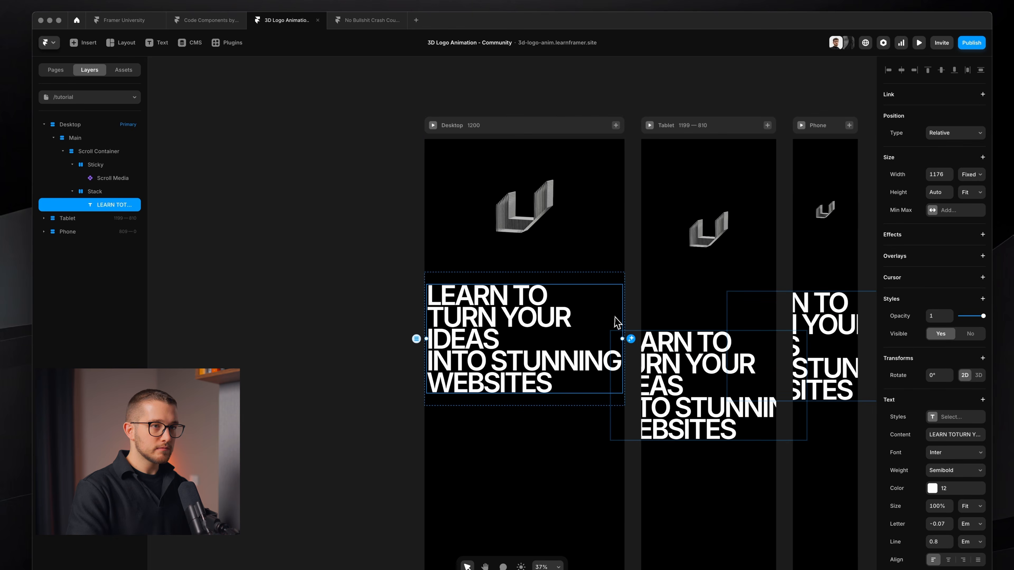
{"action": "left_click", "coordinate": [971, 174]}
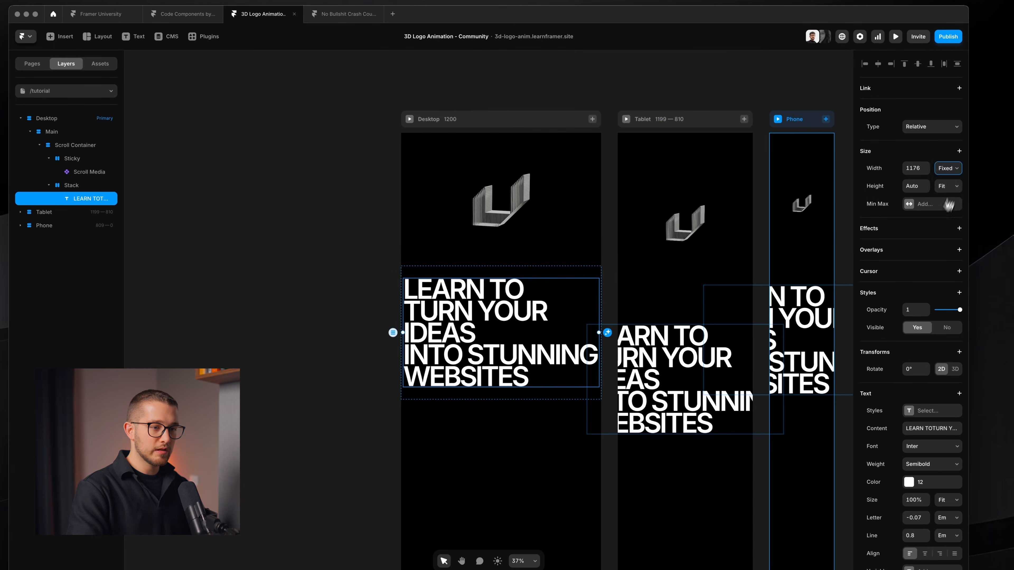
{"action": "left_click", "coordinate": [953, 195]}
{"action": "scroll", "coordinate": [934, 390], "scroll_direction": "down", "scroll_amount": 3}
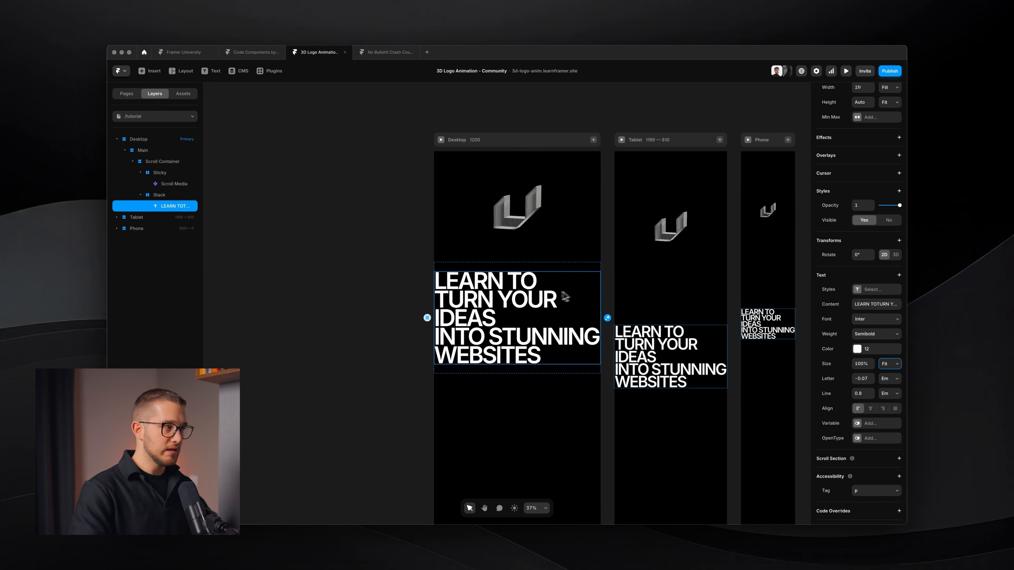
Rename the heading's stack as Text and set its right and left padding to 20
{"action": "left_click", "coordinate": [163, 196]}
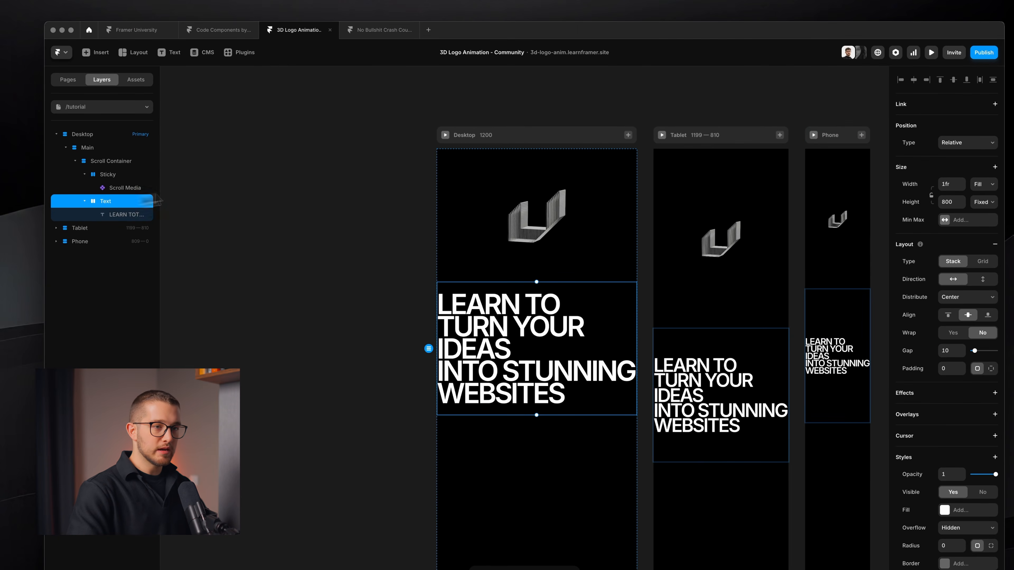
{"action": "left_click", "coordinate": [991, 368]}
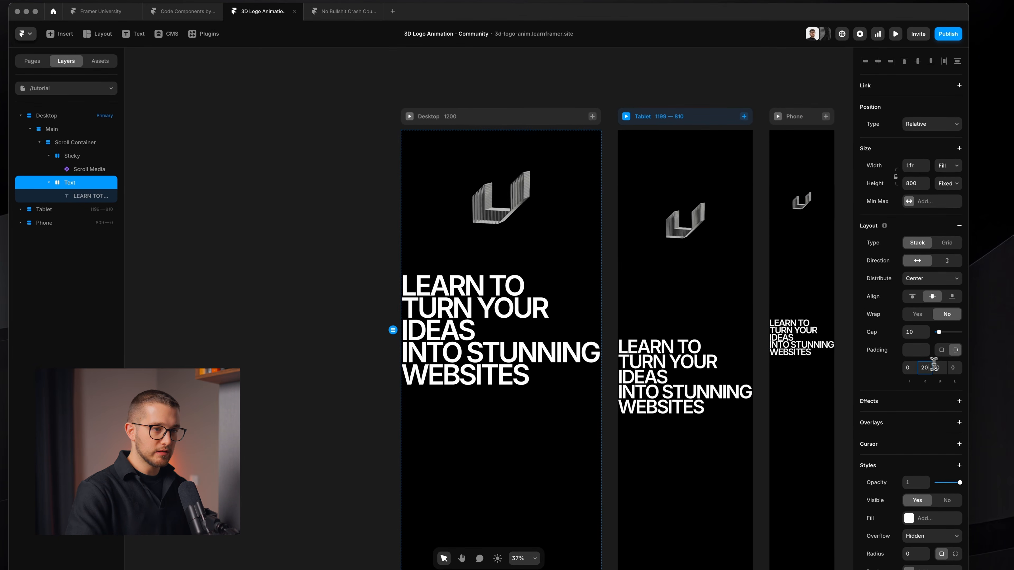
{"action": "left_click", "coordinate": [952, 368]}
{"action": "type", "text": "20"}
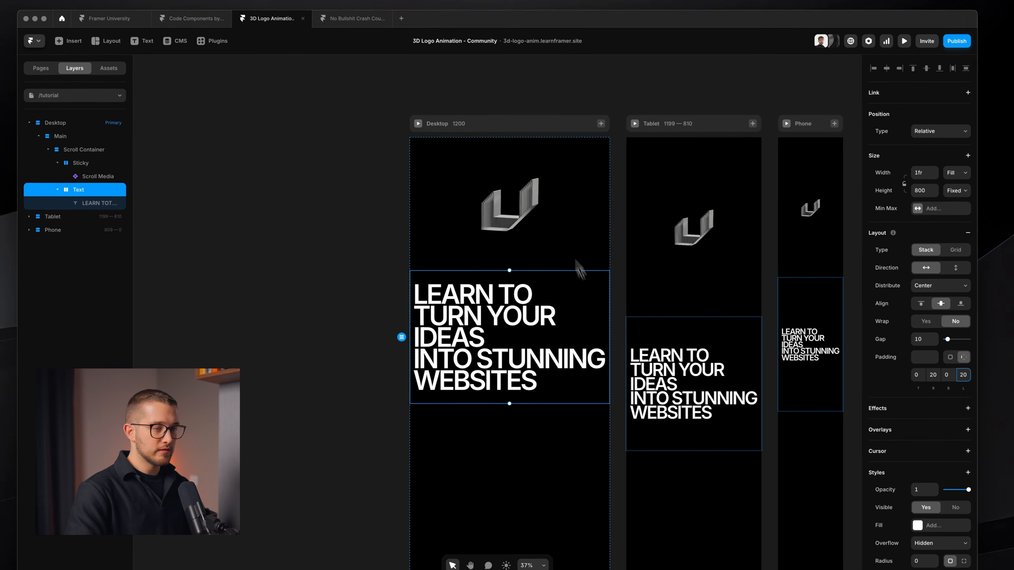
Examine how the heading fits on the Tablet and Phone breakpoints
{"action": "scroll", "coordinate": [580, 281], "scroll_direction": "up", "scroll_amount": 3}
{"action": "scroll", "coordinate": [580, 281], "scroll_direction": "right", "scroll_amount": 3}
{"action": "scroll", "coordinate": [580, 281], "scroll_direction": "down", "scroll_amount": 2}
{"action": "left_click", "coordinate": [609, 320]}
{"action": "scroll", "coordinate": [622, 333], "scroll_direction": "up", "scroll_amount": 3}
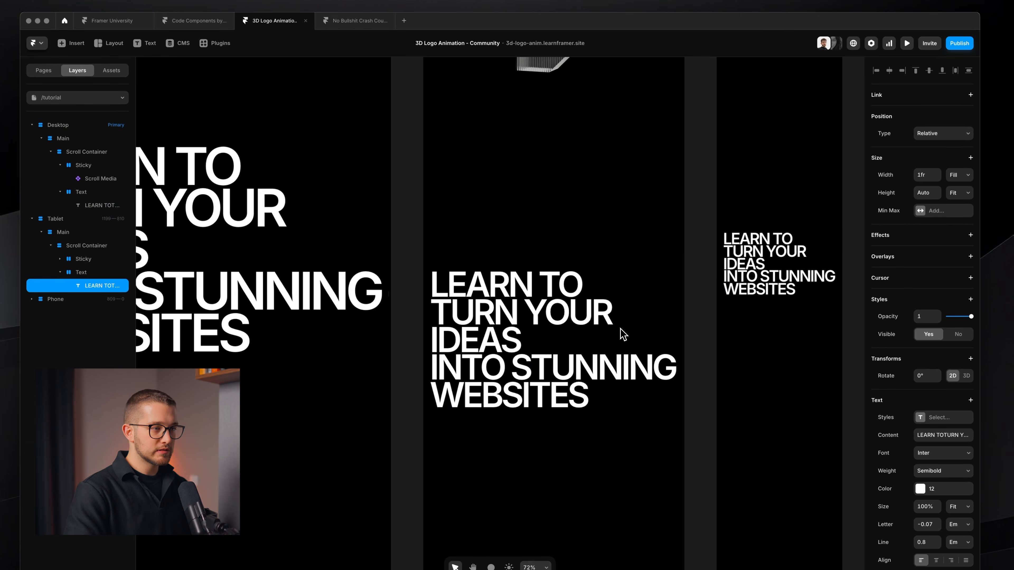
{"action": "scroll", "coordinate": [623, 332], "scroll_direction": "right", "scroll_amount": 5}
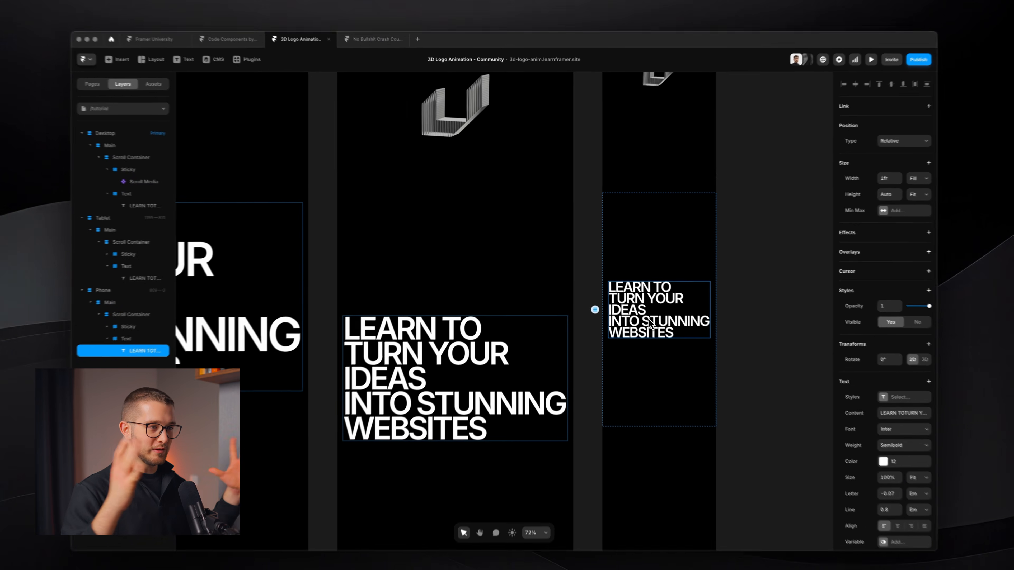
{"action": "scroll", "coordinate": [663, 338], "scroll_direction": "down", "scroll_amount": 3}
{"action": "scroll", "coordinate": [641, 313], "scroll_direction": "left", "scroll_amount": 3}
{"action": "scroll", "coordinate": [640, 313], "scroll_direction": "down", "scroll_amount": 2}
{"action": "left_click", "coordinate": [612, 306]}
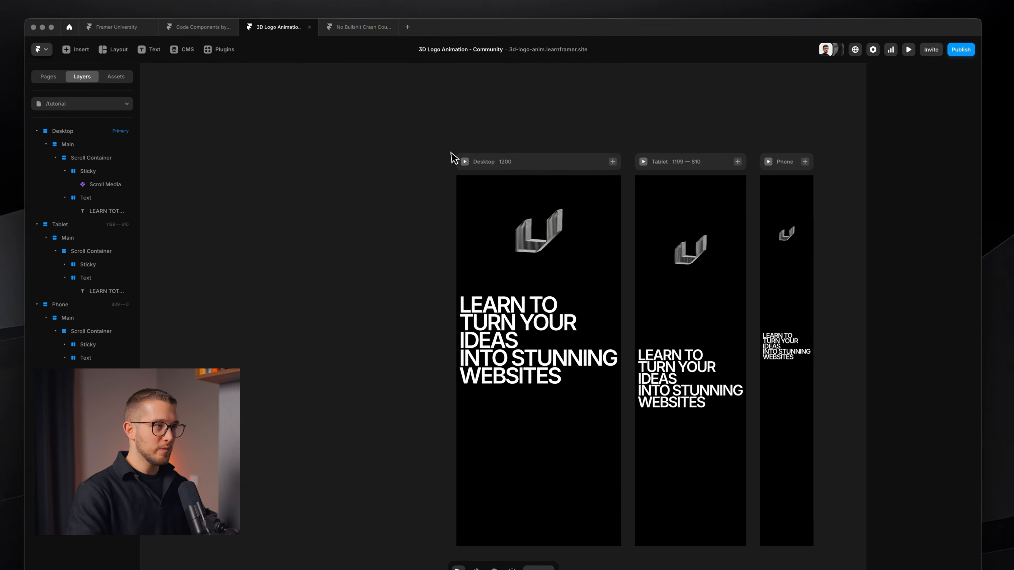
Preview the Desktop breakpoint, scroll to check how the heading passes the pinned logo, and return to the canvas
{"action": "left_click", "coordinate": [465, 161]}
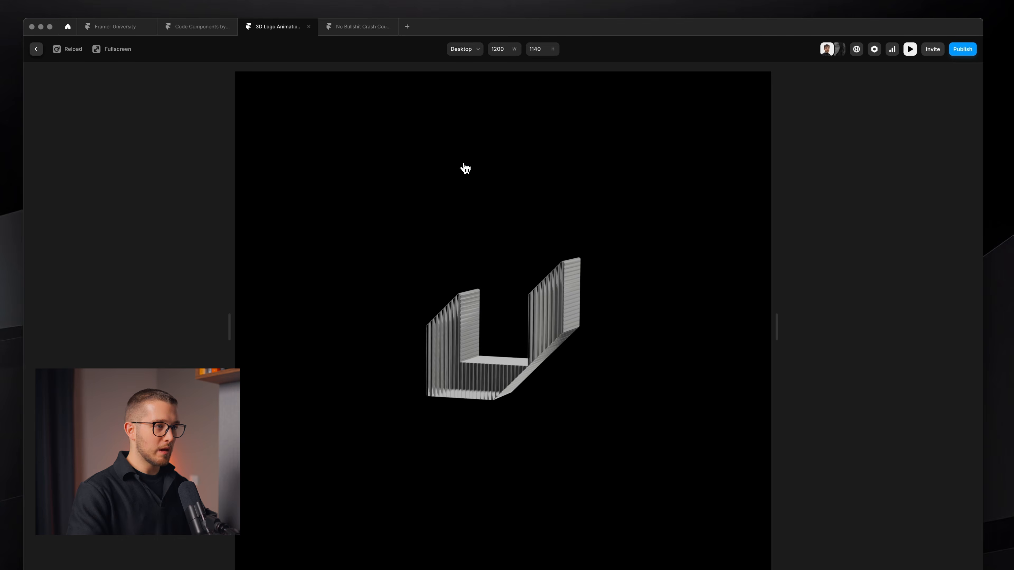
{"action": "scroll", "coordinate": [475, 304], "scroll_direction": "down", "scroll_amount": 5}
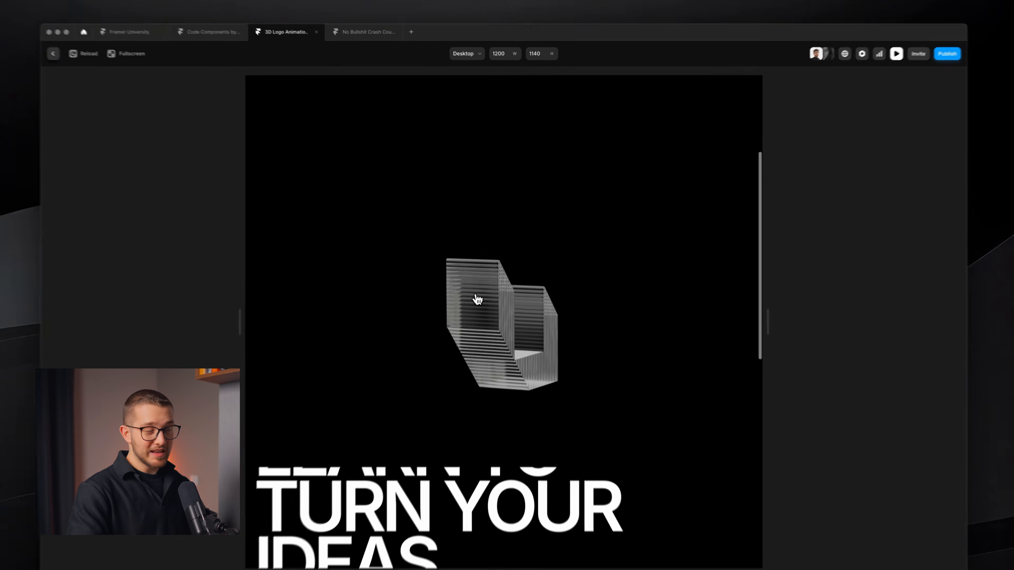
{"action": "scroll", "coordinate": [477, 299], "scroll_direction": "down", "scroll_amount": 5}
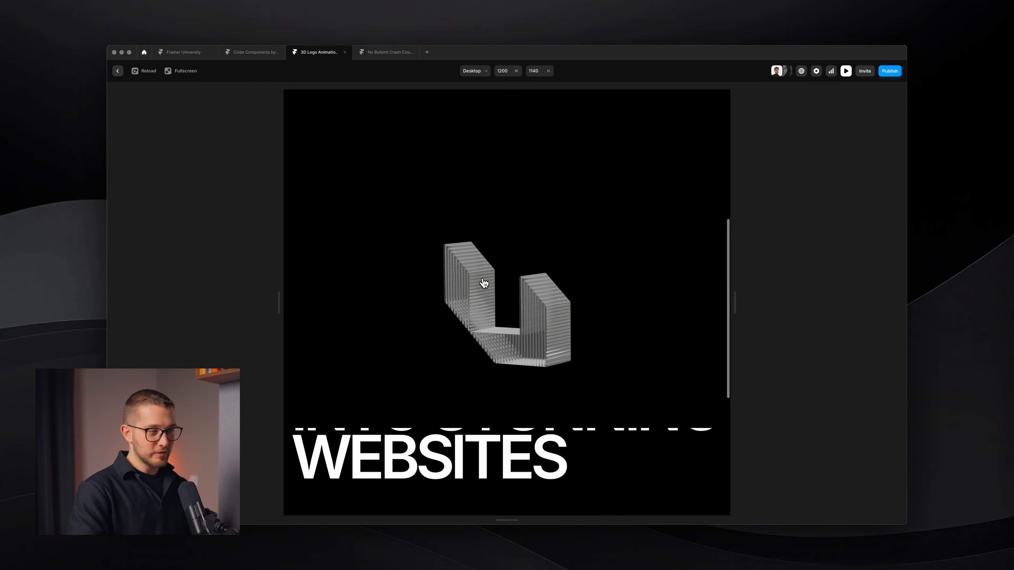
{"action": "scroll", "coordinate": [484, 283], "scroll_direction": "up", "scroll_amount": 1}
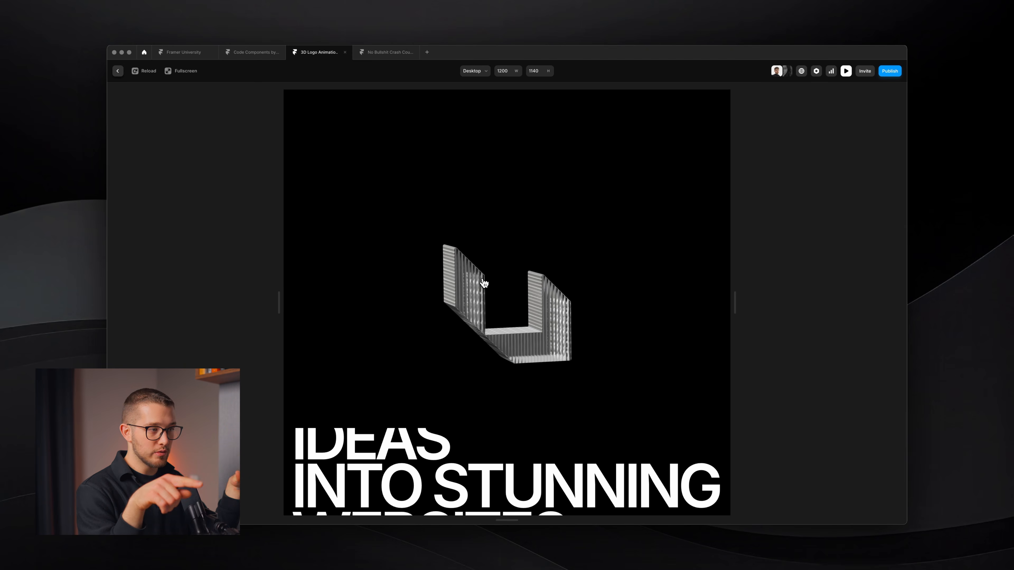
{"action": "key", "text": "Escape"}
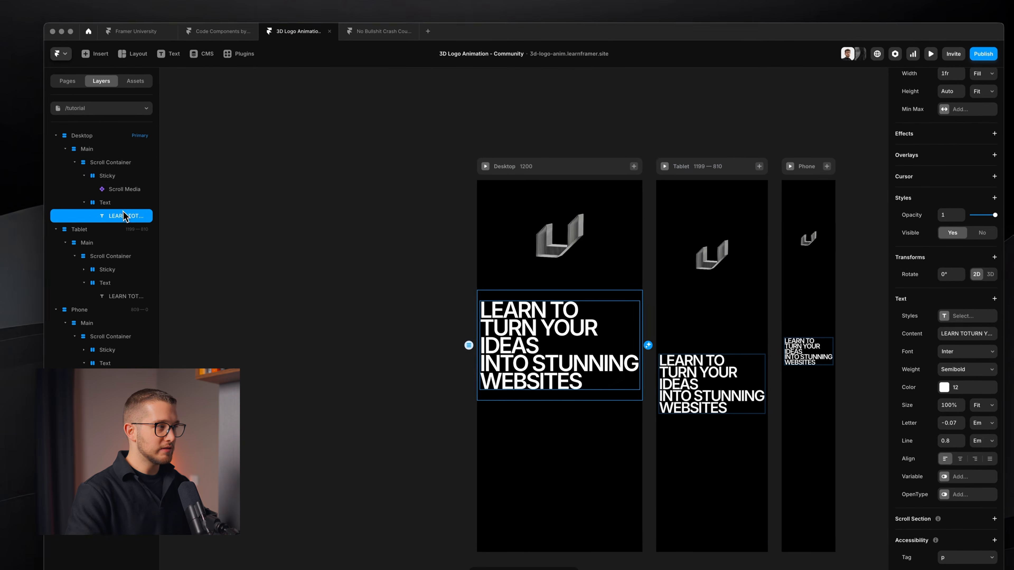
Add a Z Index of 2 to the Desktop Text stack
{"action": "left_click", "coordinate": [126, 203]}
{"action": "scroll", "coordinate": [942, 425], "scroll_direction": "down", "scroll_amount": 3}
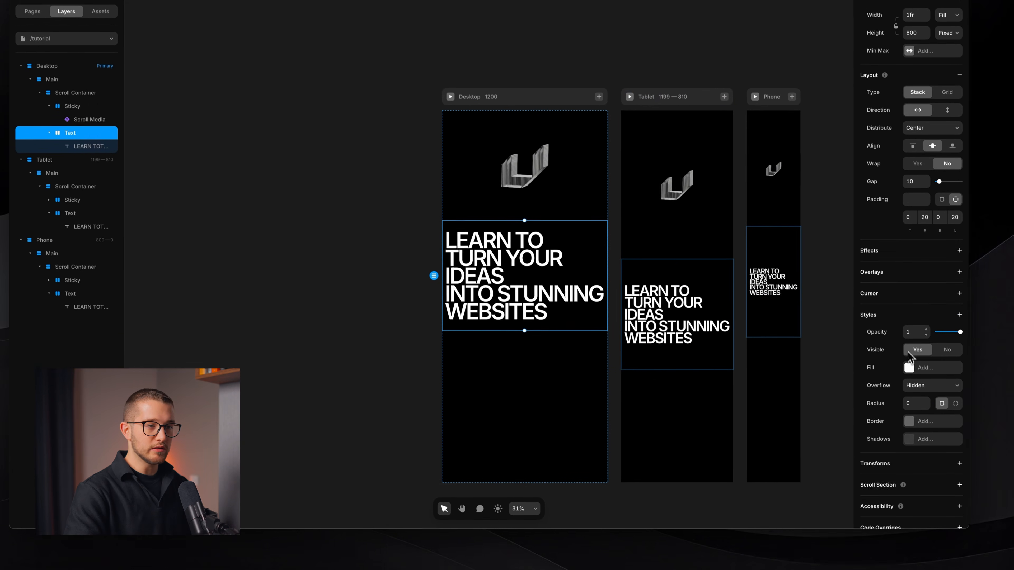
{"action": "left_click", "coordinate": [922, 316]}
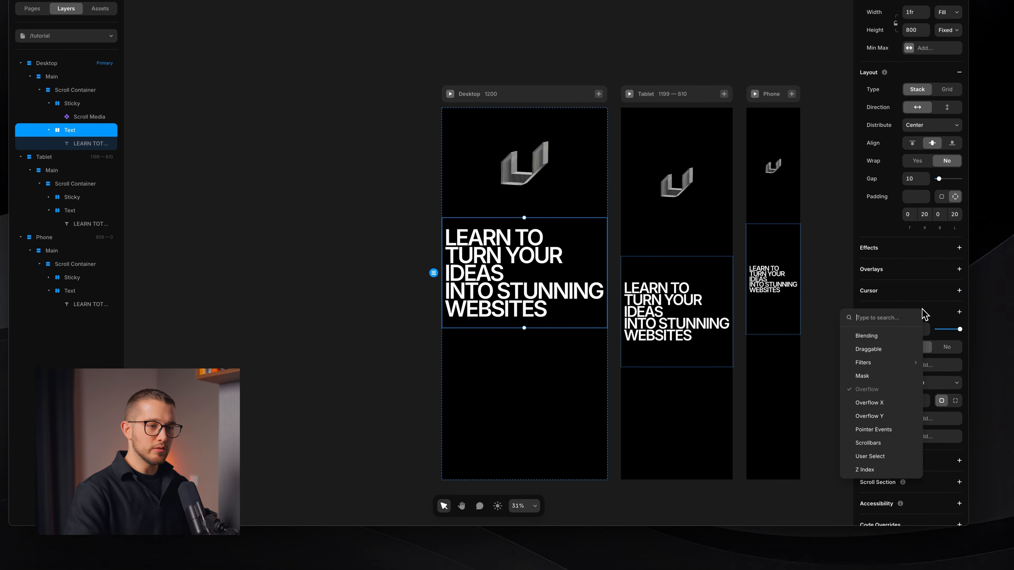
{"action": "left_click", "coordinate": [873, 470]}
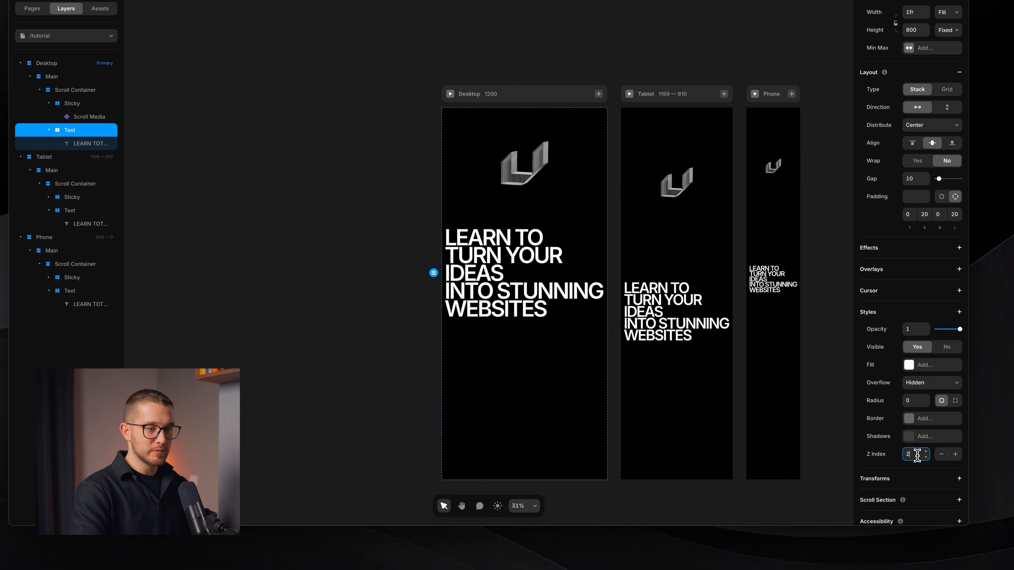
Preview the page, scroll up and down to check how the heading overlaps the rotating logo, and return to the canvas
{"action": "key", "text": "super+p"}
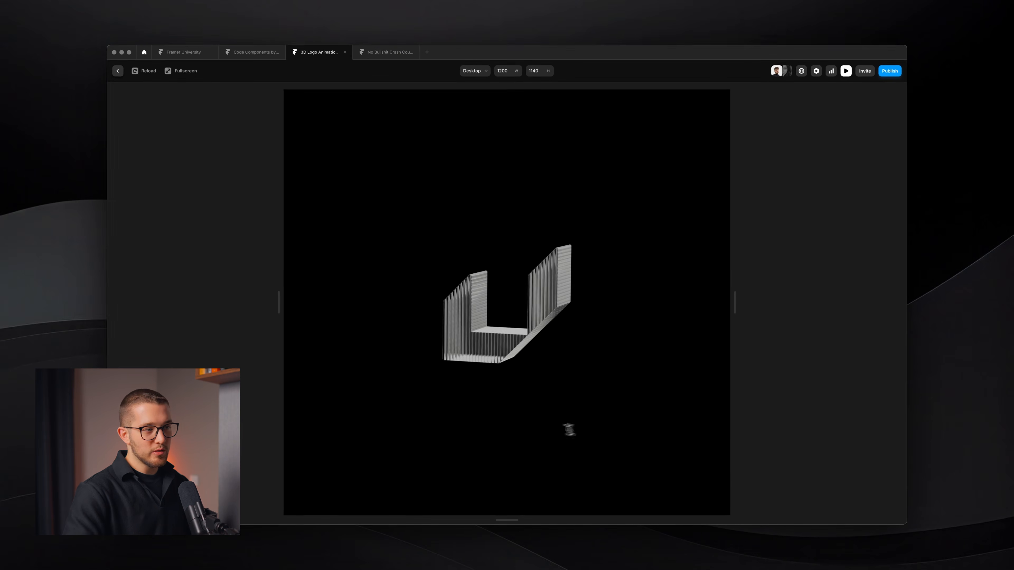
{"action": "scroll", "coordinate": [567, 429], "scroll_direction": "down", "scroll_amount": 8}
{"action": "scroll", "coordinate": [560, 427], "scroll_direction": "up", "scroll_amount": 6}
{"action": "scroll", "coordinate": [560, 428], "scroll_direction": "down", "scroll_amount": 6}
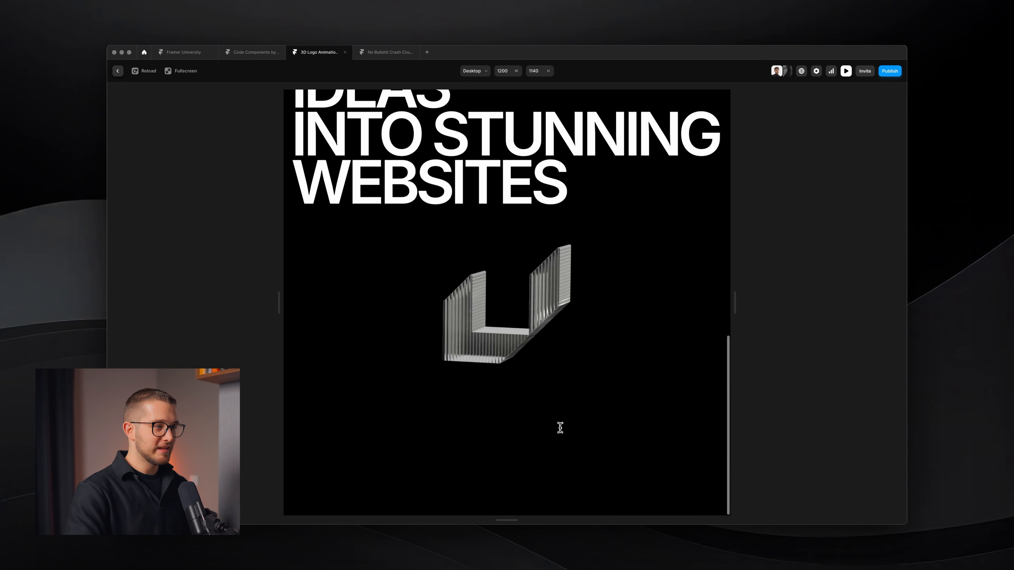
{"action": "scroll", "coordinate": [560, 428], "scroll_direction": "up", "scroll_amount": 8}
{"action": "scroll", "coordinate": [560, 428], "scroll_direction": "down", "scroll_amount": 5}
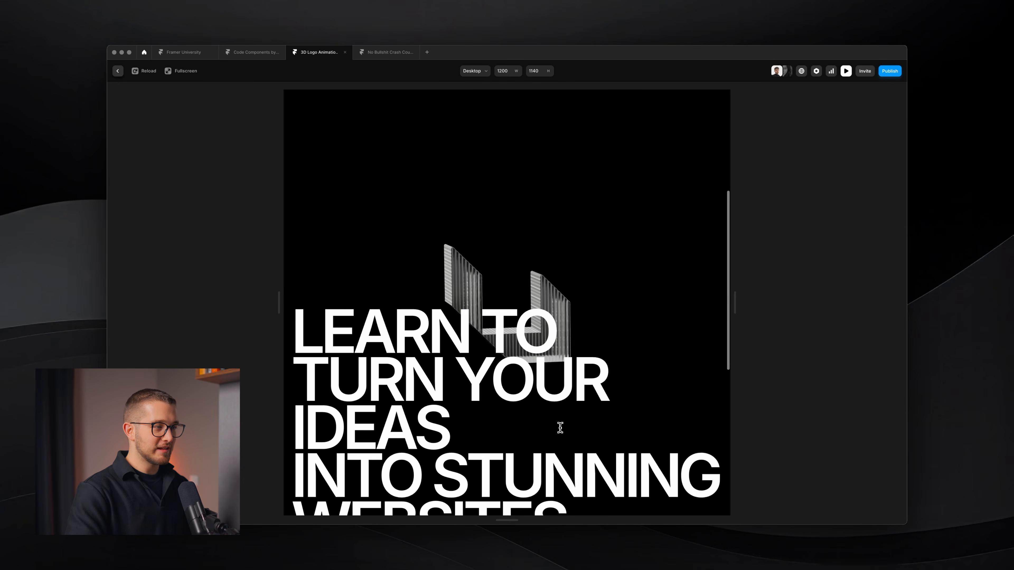
{"action": "scroll", "coordinate": [560, 428], "scroll_direction": "down", "scroll_amount": 2}
{"action": "scroll", "coordinate": [560, 428], "scroll_direction": "up", "scroll_amount": 3}
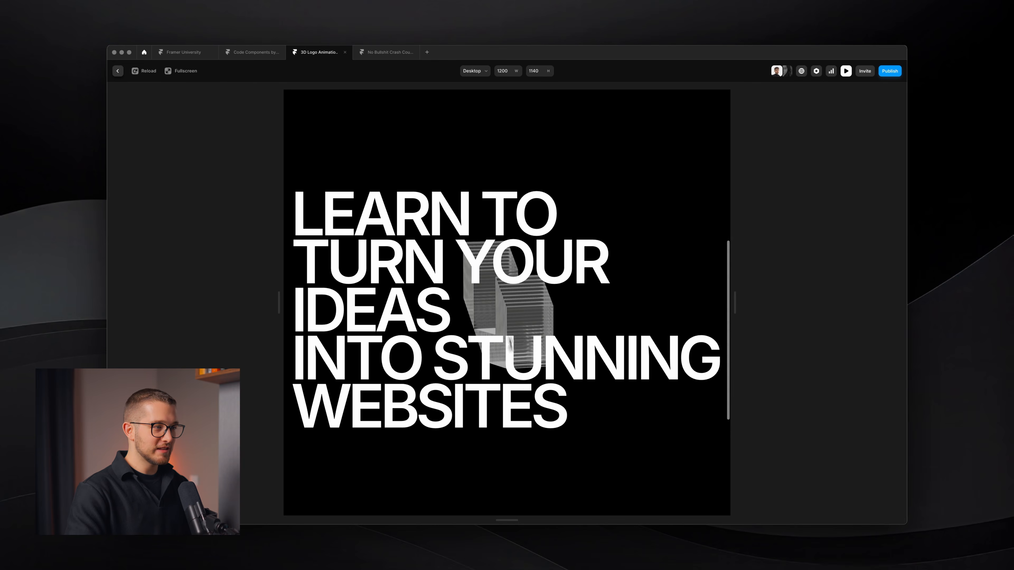
{"action": "key", "text": "super+p"}
Add a Blending style to the Desktop heading text and set it to Difference
{"action": "double_click", "coordinate": [505, 301]}
{"action": "scroll", "coordinate": [506, 301], "scroll_direction": "up", "scroll_amount": 5}
{"action": "scroll", "coordinate": [506, 302], "scroll_direction": "right", "scroll_amount": 2}
{"action": "scroll", "coordinate": [505, 296], "scroll_direction": "down", "scroll_amount": 2}
{"action": "scroll", "coordinate": [505, 296], "scroll_direction": "up", "scroll_amount": 2}
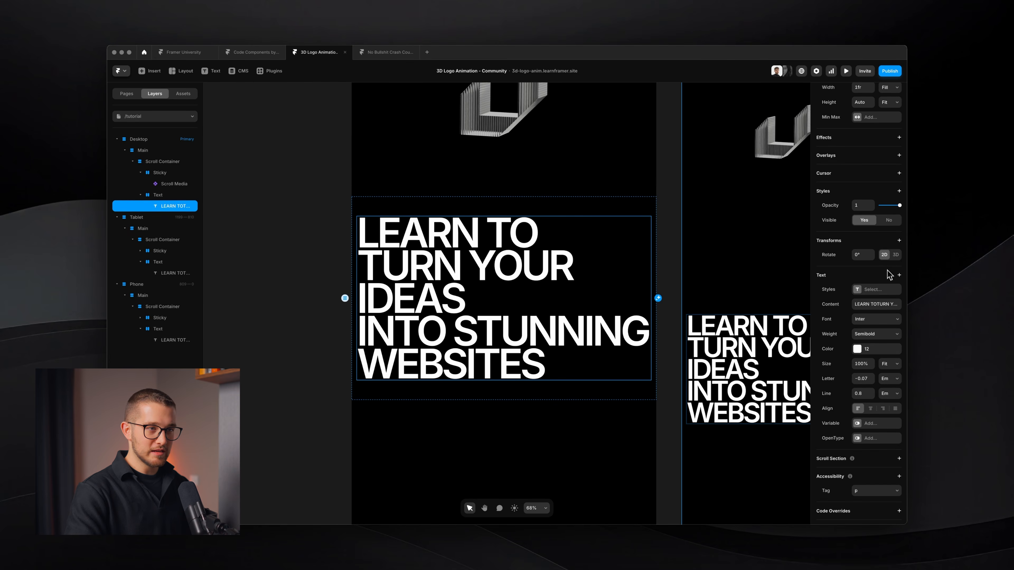
{"action": "left_click", "coordinate": [899, 190]}
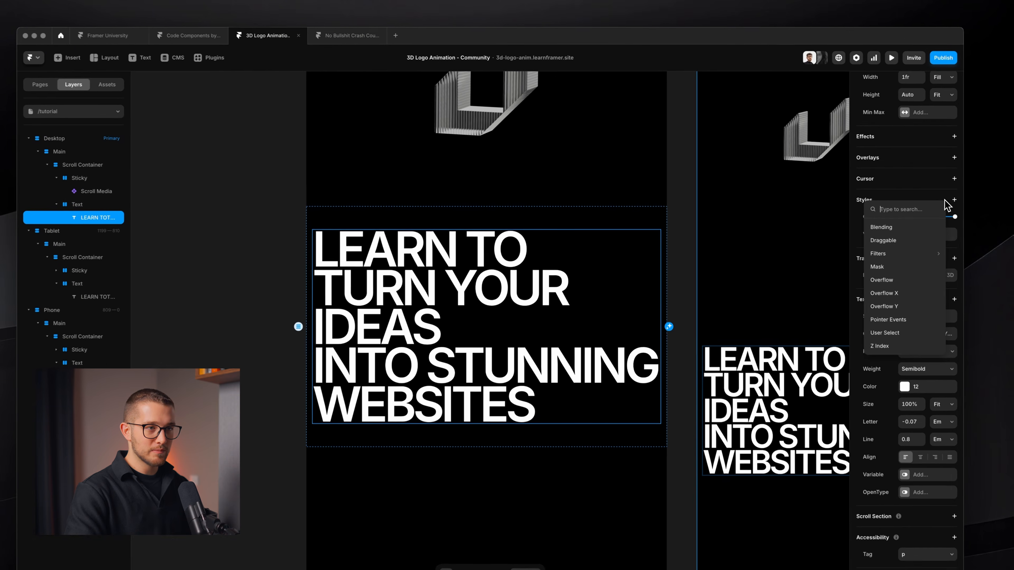
{"action": "mouse_move", "coordinate": [873, 241]}
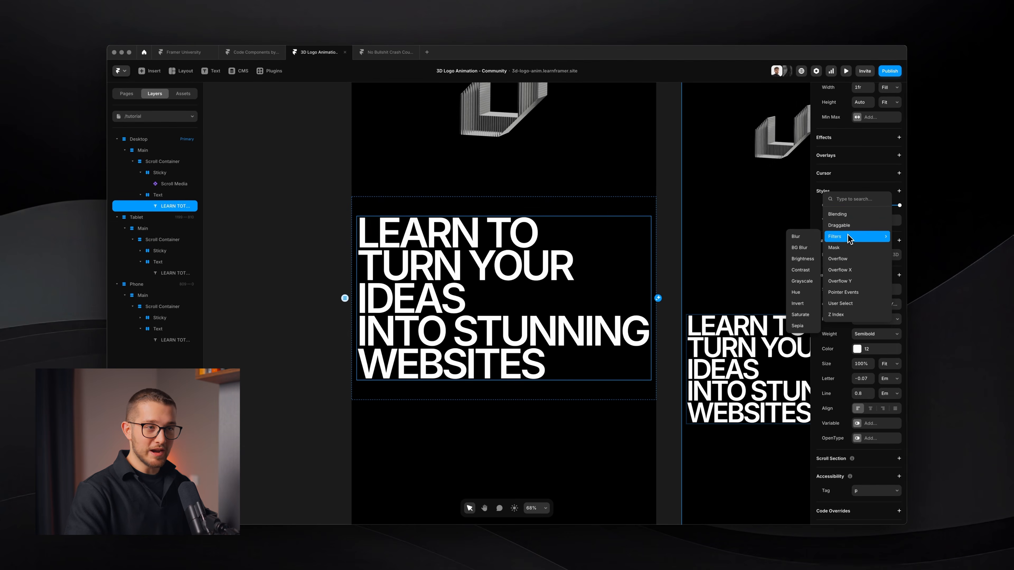
{"action": "left_click", "coordinate": [847, 216]}
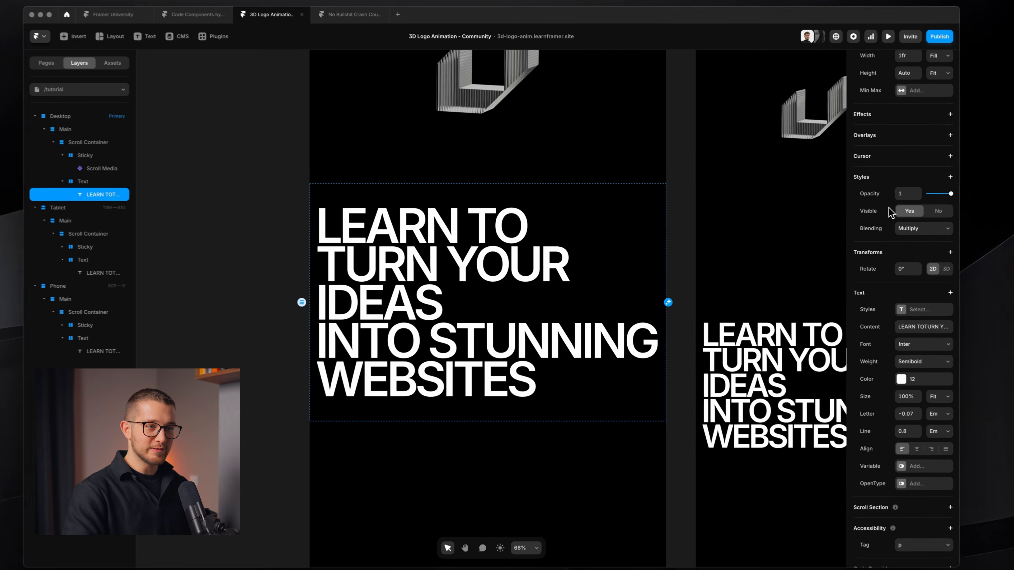
{"action": "left_click", "coordinate": [867, 243]}
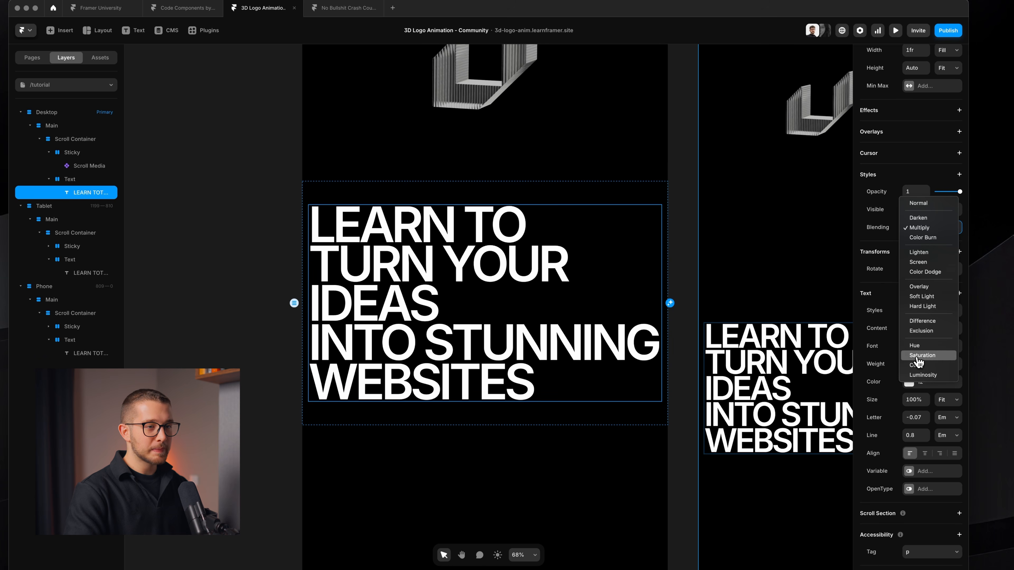
{"action": "left_click", "coordinate": [922, 321]}
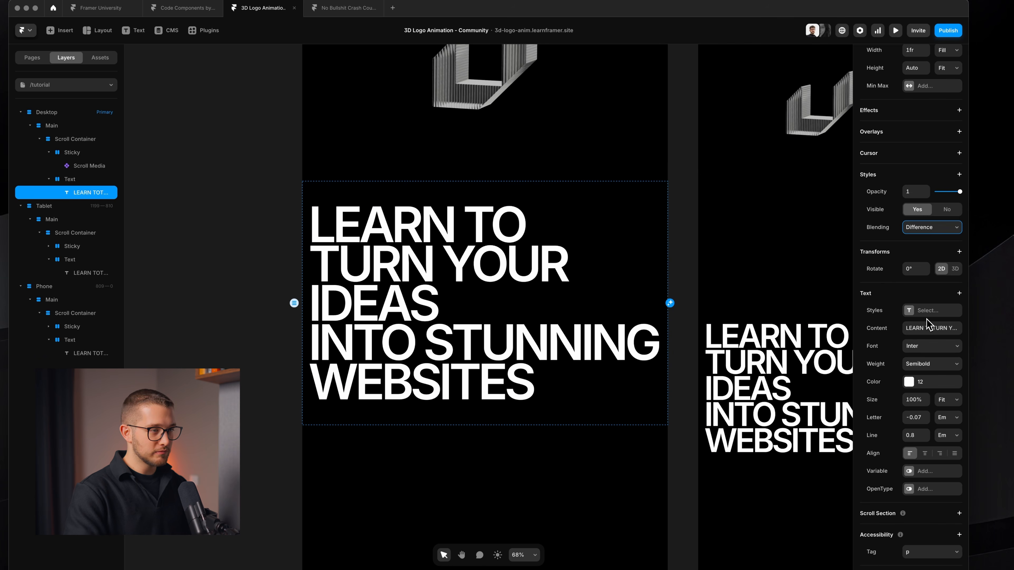
Preview the page twice, scroll to check how the Difference-blended heading overlaps the rotating logo, and return to the canvas
{"action": "key", "text": "super+p"}
{"action": "scroll", "coordinate": [687, 391], "scroll_direction": "down", "scroll_amount": 6}
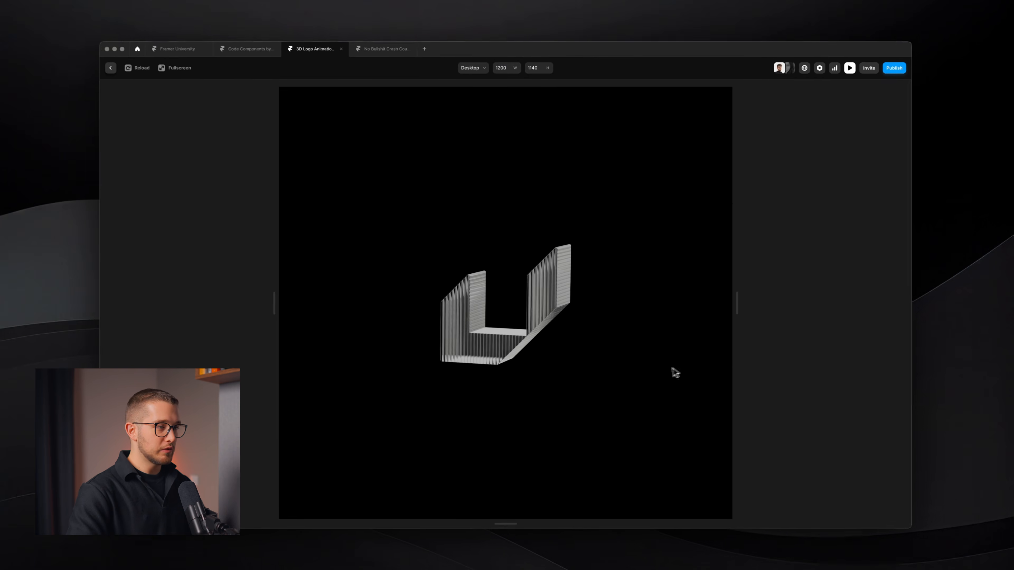
{"action": "scroll", "coordinate": [670, 371], "scroll_direction": "down", "scroll_amount": 4}
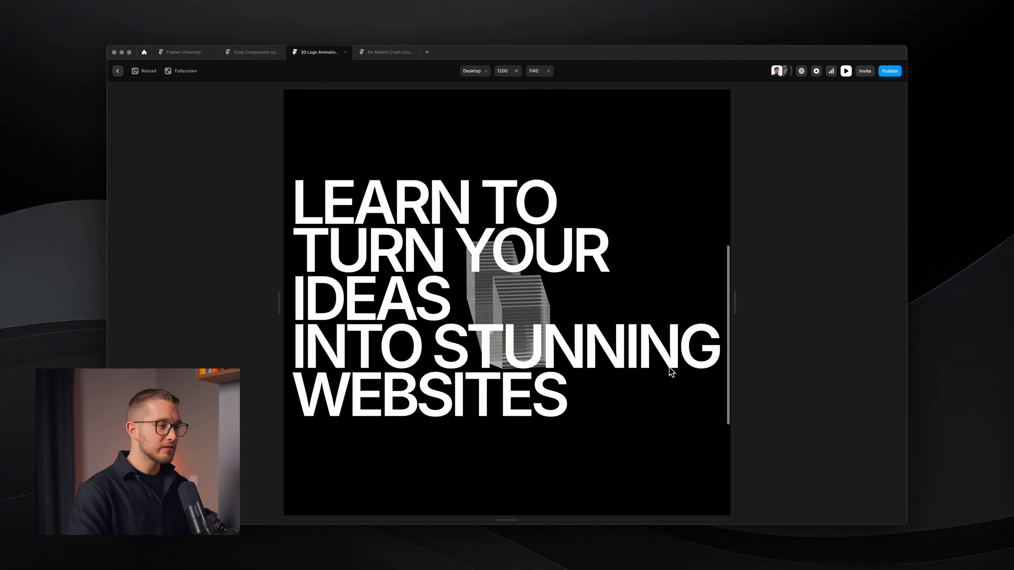
{"action": "scroll", "coordinate": [530, 308], "scroll_direction": "up", "scroll_amount": 2}
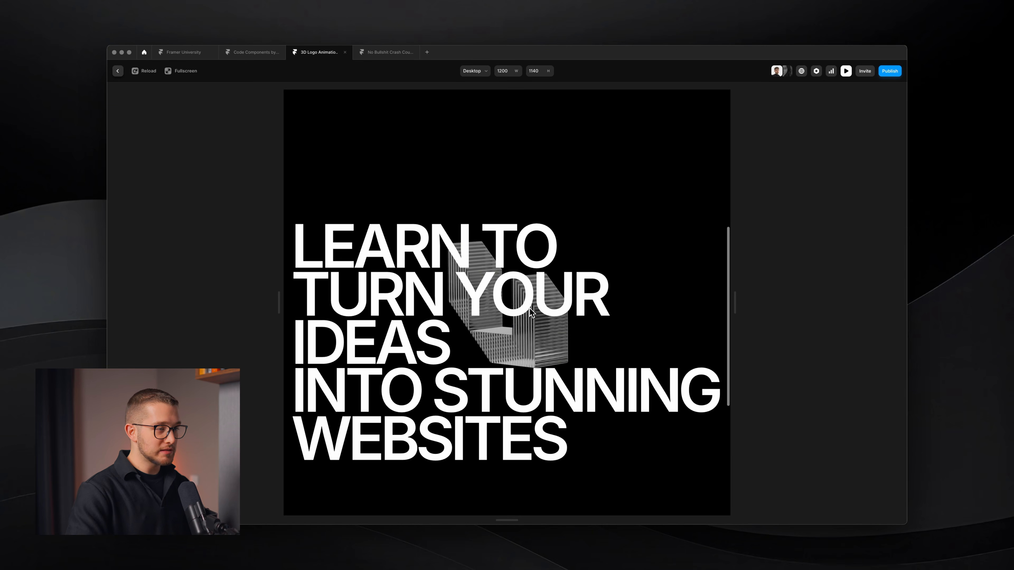
{"action": "key", "text": "super+p"}
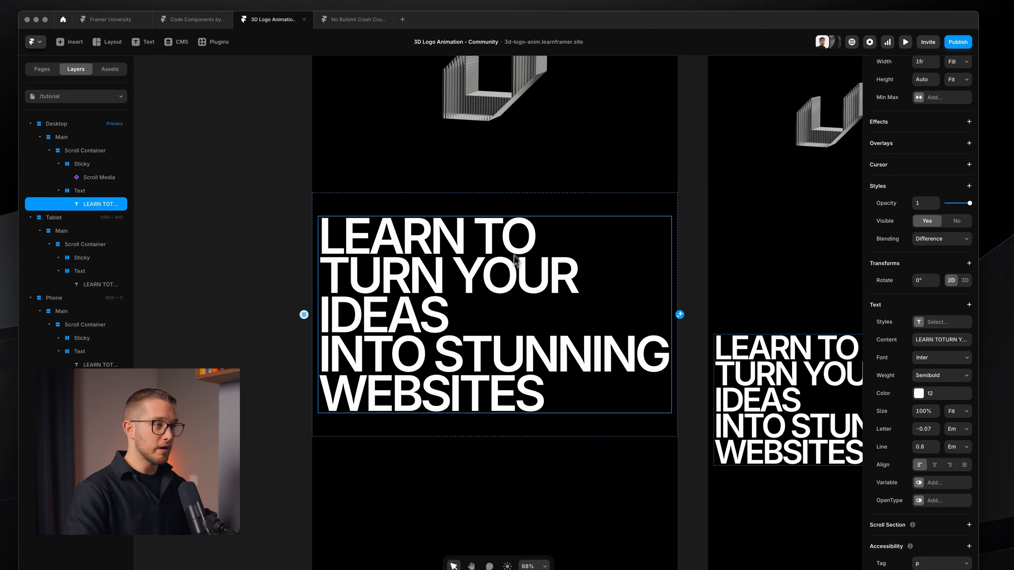
{"action": "key", "text": "super+p"}
{"action": "scroll", "coordinate": [537, 213], "scroll_direction": "down", "scroll_amount": 4}
{"action": "scroll", "coordinate": [537, 213], "scroll_direction": "up", "scroll_amount": 3}
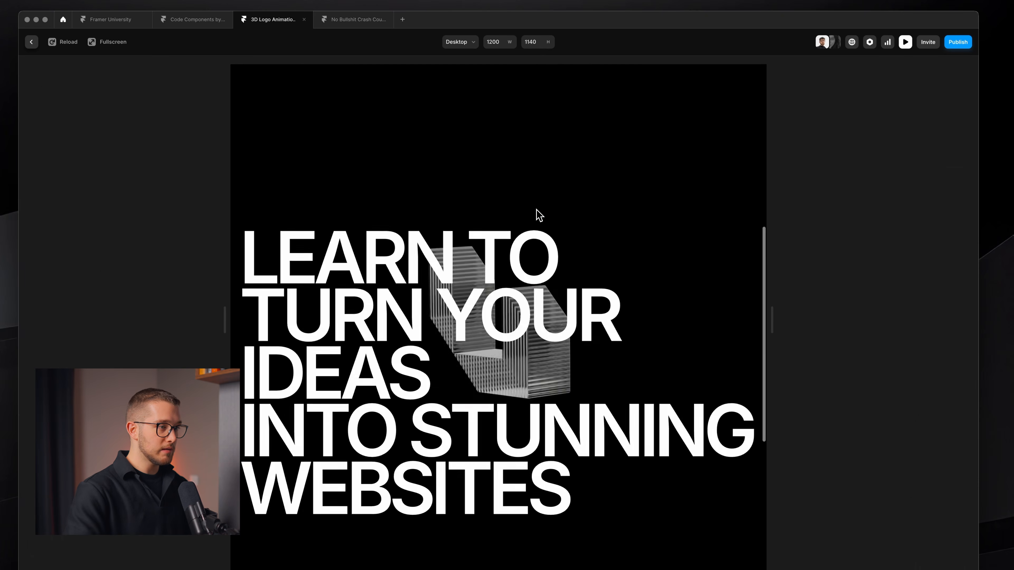
{"action": "key", "text": "super+p"}
Add a Blending style to the Desktop Text stack that wraps the heading and set it to Difference
{"action": "left_click", "coordinate": [462, 209]}
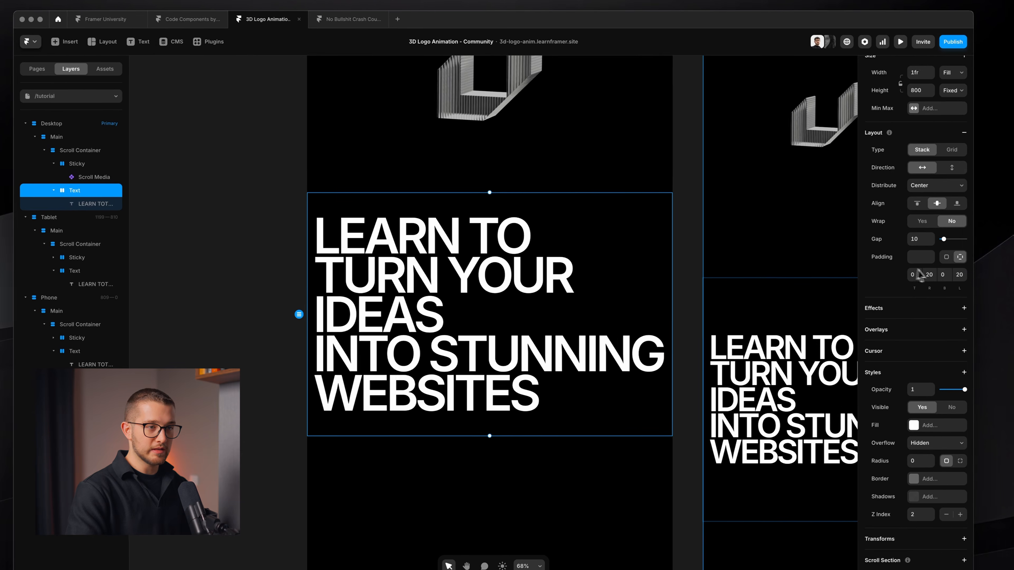
{"action": "scroll", "coordinate": [932, 119], "scroll_direction": "up", "scroll_amount": 1}
{"action": "left_click", "coordinate": [959, 391]}
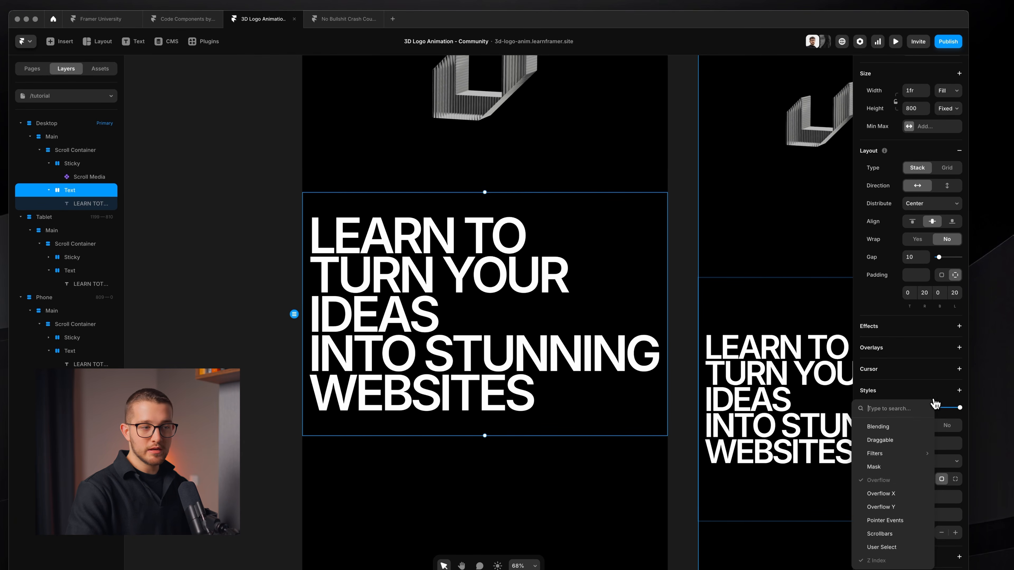
{"action": "left_click", "coordinate": [904, 432]}
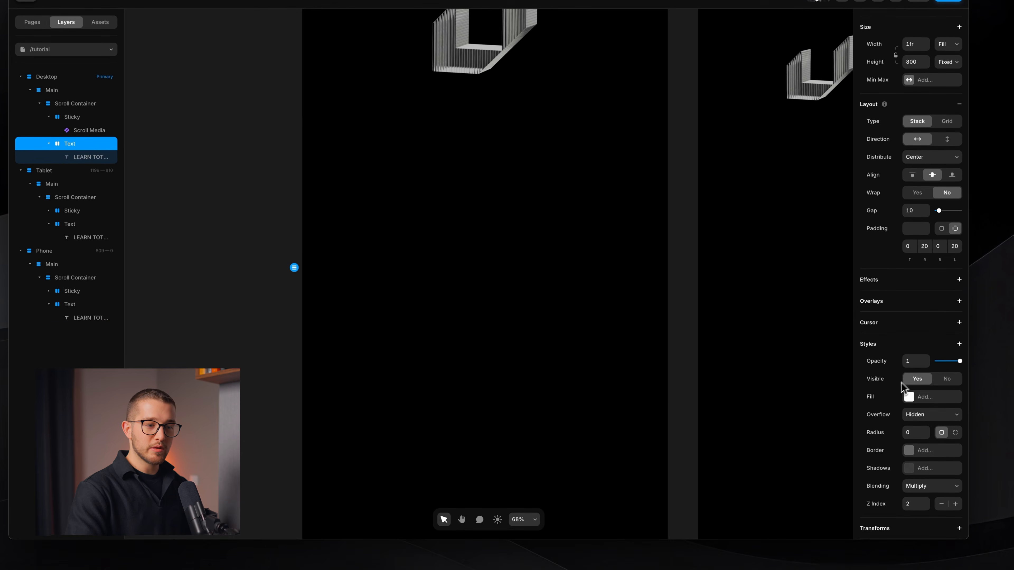
{"action": "scroll", "coordinate": [902, 388], "scroll_direction": "down", "scroll_amount": 3}
{"action": "left_click", "coordinate": [917, 376]}
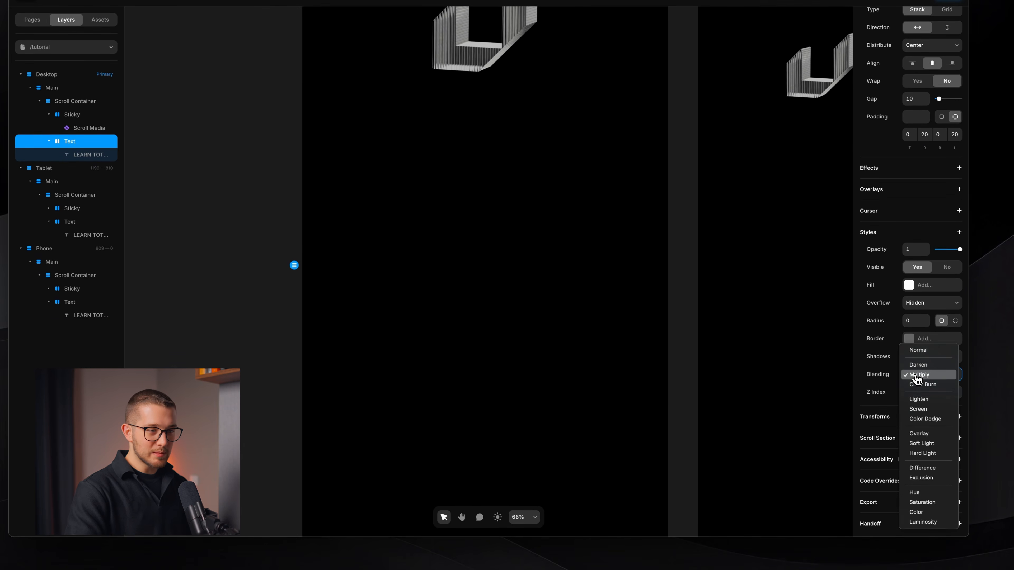
{"action": "left_click", "coordinate": [935, 469]}
Preview the page and scroll up and down to examine the blending between the heading and the rotating logo
{"action": "key", "text": "super+p"}
{"action": "scroll", "coordinate": [620, 255], "scroll_direction": "down", "scroll_amount": 10}
{"action": "scroll", "coordinate": [617, 248], "scroll_direction": "down", "scroll_amount": 4}
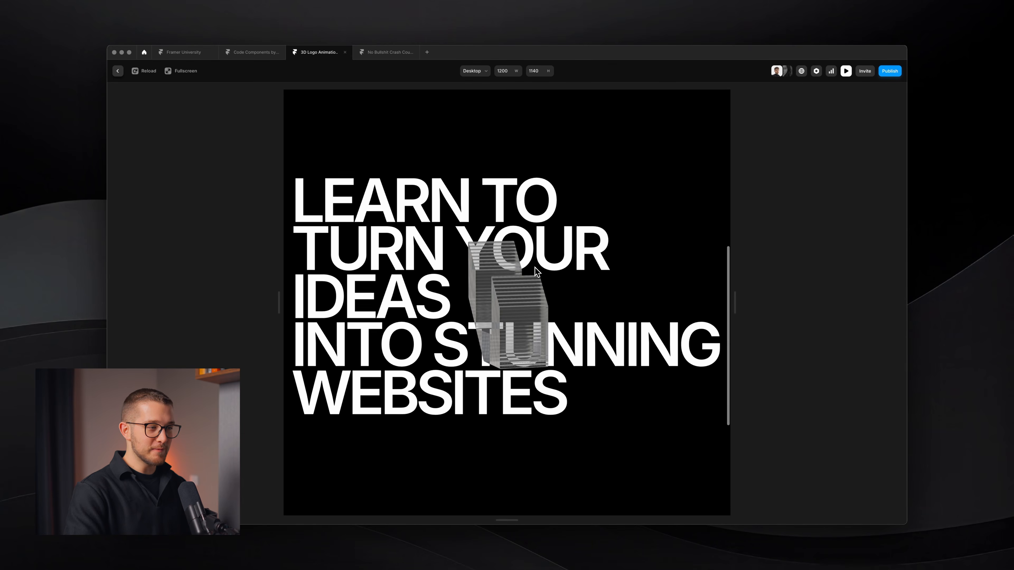
{"action": "scroll", "coordinate": [528, 343], "scroll_direction": "down", "scroll_amount": 3}
{"action": "scroll", "coordinate": [527, 343], "scroll_direction": "up", "scroll_amount": 5}
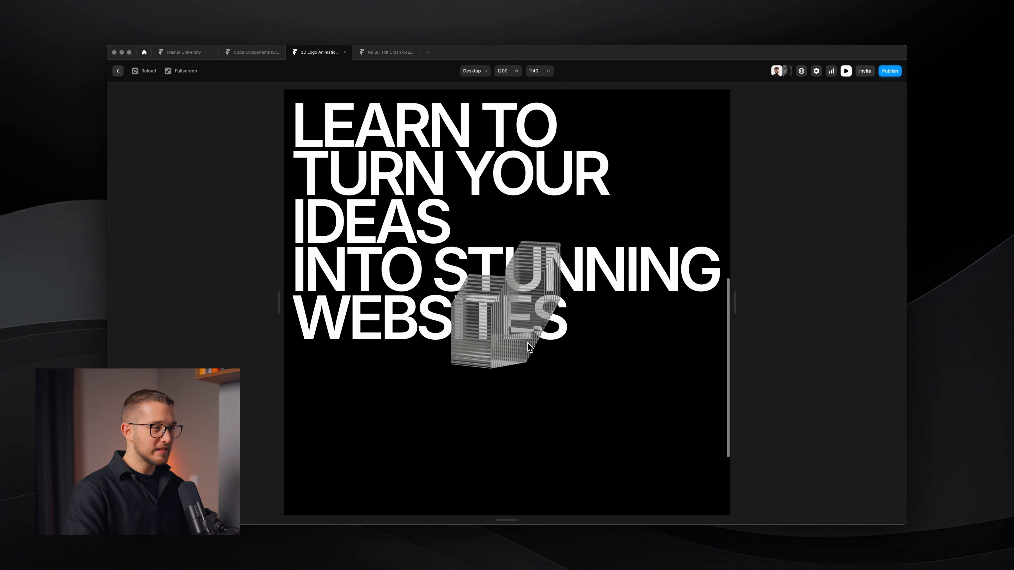
{"action": "scroll", "coordinate": [528, 342], "scroll_direction": "up", "scroll_amount": 4}
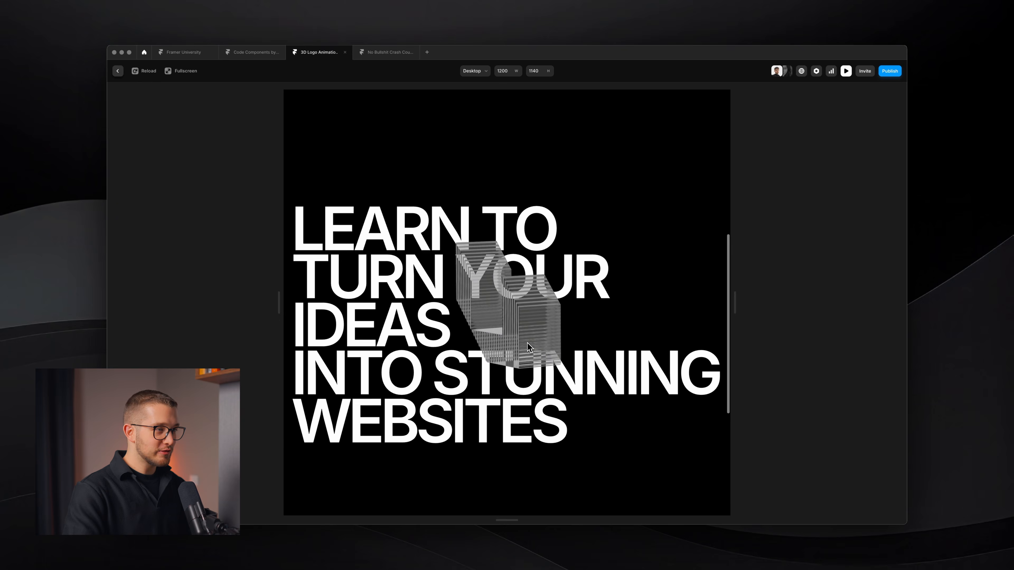
{"action": "scroll", "coordinate": [528, 343], "scroll_direction": "down", "scroll_amount": 4}
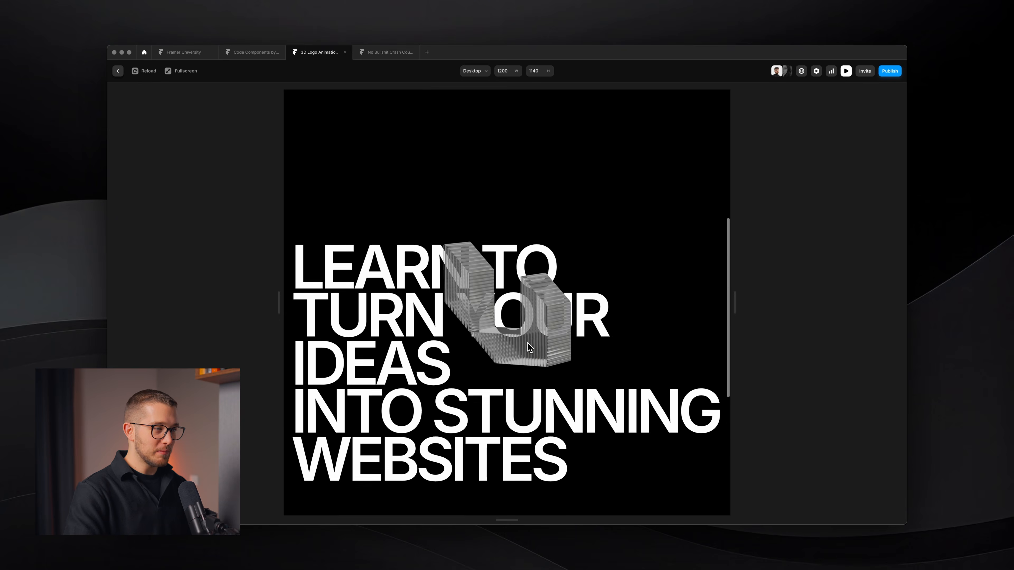
{"action": "scroll", "coordinate": [527, 343], "scroll_direction": "up", "scroll_amount": 6}
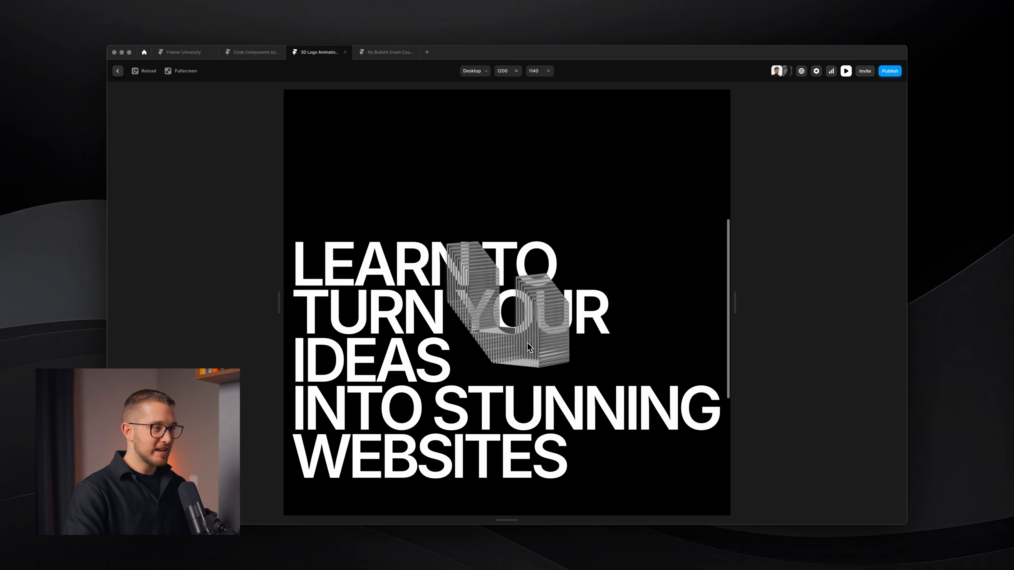
{"action": "scroll", "coordinate": [528, 343], "scroll_direction": "down", "scroll_amount": 4}
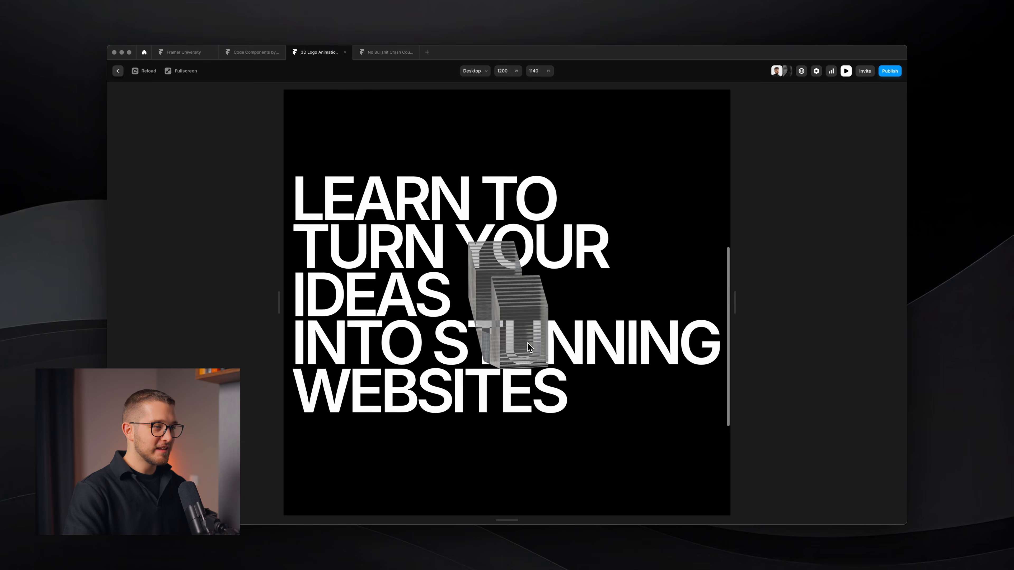
{"action": "scroll", "coordinate": [528, 343], "scroll_direction": "down", "scroll_amount": 2}
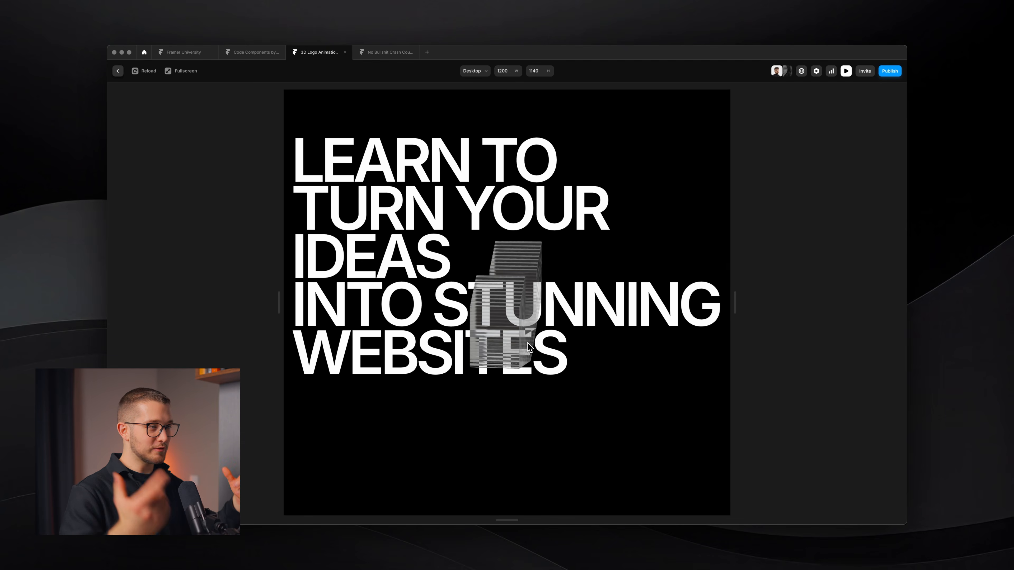
{"action": "scroll", "coordinate": [527, 343], "scroll_direction": "up", "scroll_amount": 3}
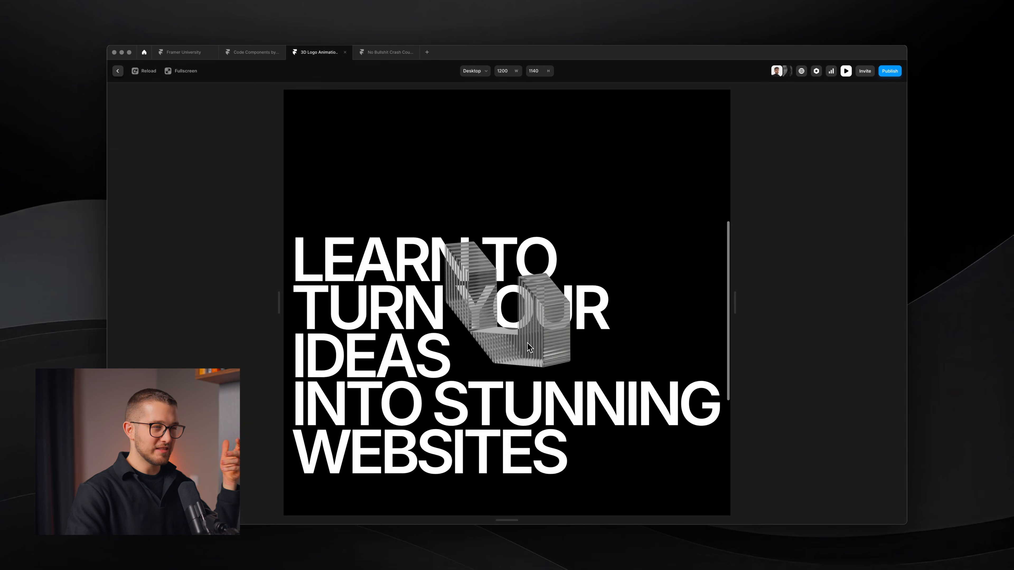
{"action": "scroll", "coordinate": [528, 343], "scroll_direction": "down", "scroll_amount": 4}
{"action": "scroll", "coordinate": [527, 343], "scroll_direction": "down", "scroll_amount": 10}
{"action": "scroll", "coordinate": [527, 343], "scroll_direction": "down", "scroll_amount": 4}
Switch to the No Bullshit Crash Course project, scroll its preview to examine the navigation's blending over the hero, and return to its canvas
{"action": "scroll", "coordinate": [528, 343], "scroll_direction": "down", "scroll_amount": 5}
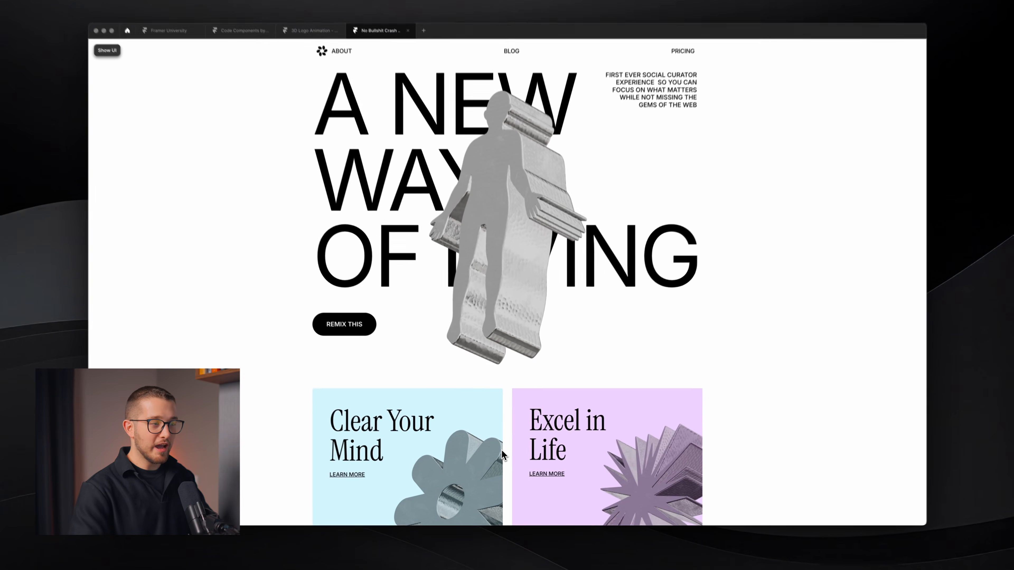
{"action": "scroll", "coordinate": [531, 384], "scroll_direction": "down", "scroll_amount": 2}
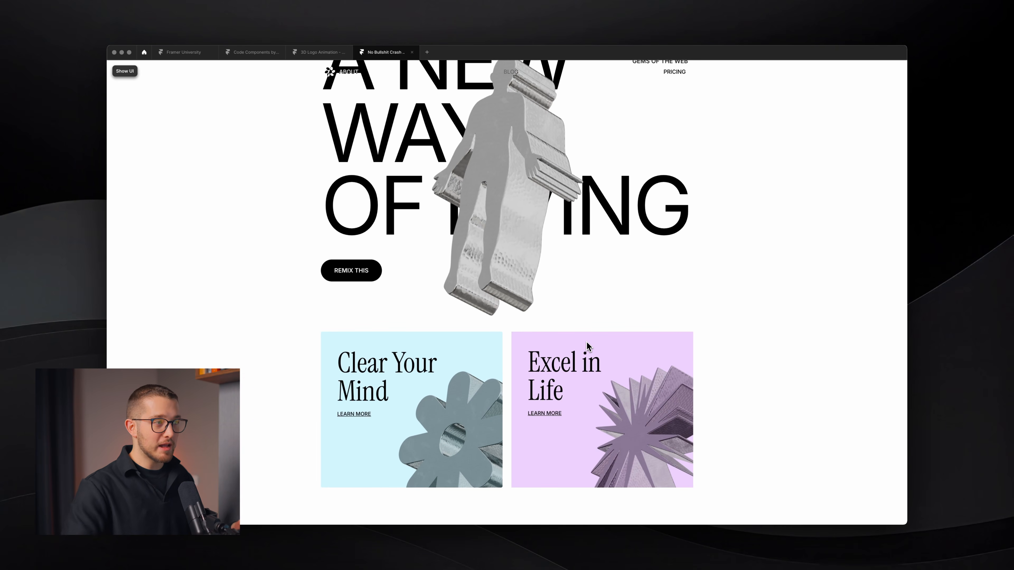
{"action": "scroll", "coordinate": [588, 346], "scroll_direction": "up", "scroll_amount": 2}
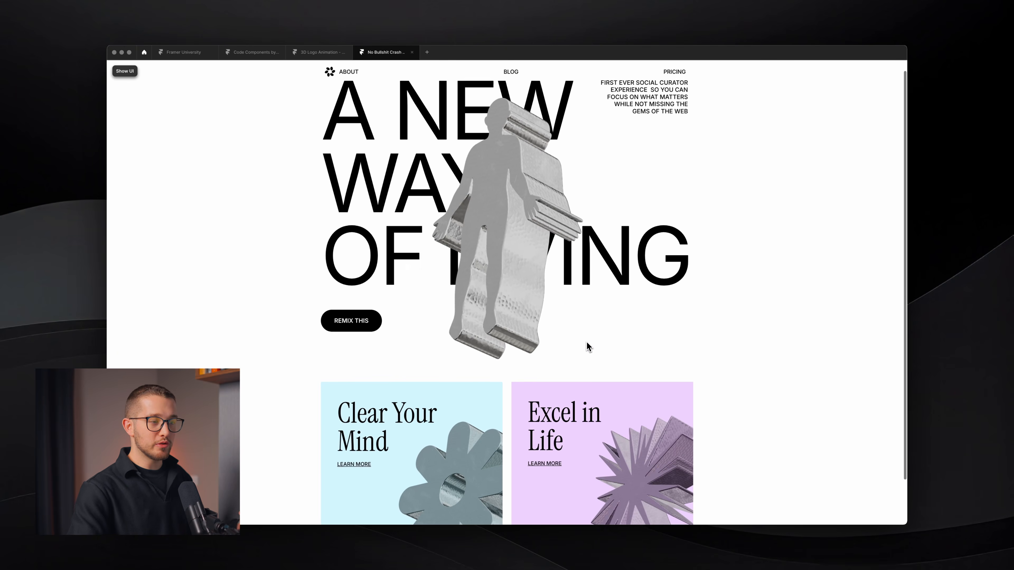
{"action": "scroll", "coordinate": [588, 321], "scroll_direction": "down", "scroll_amount": 1}
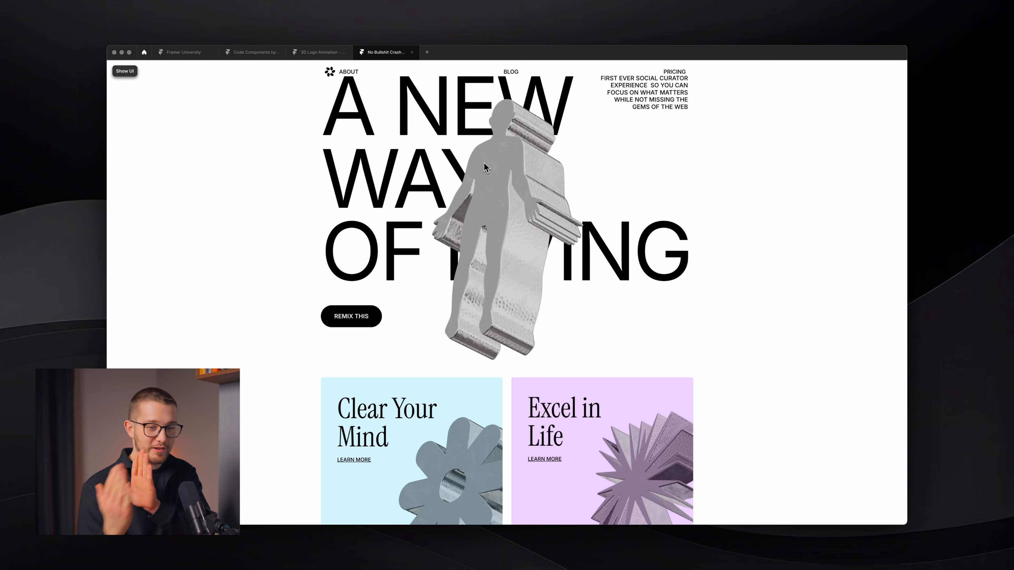
{"action": "scroll", "coordinate": [486, 167], "scroll_direction": "down", "scroll_amount": 2}
{"action": "scroll", "coordinate": [557, 270], "scroll_direction": "up", "scroll_amount": 3}
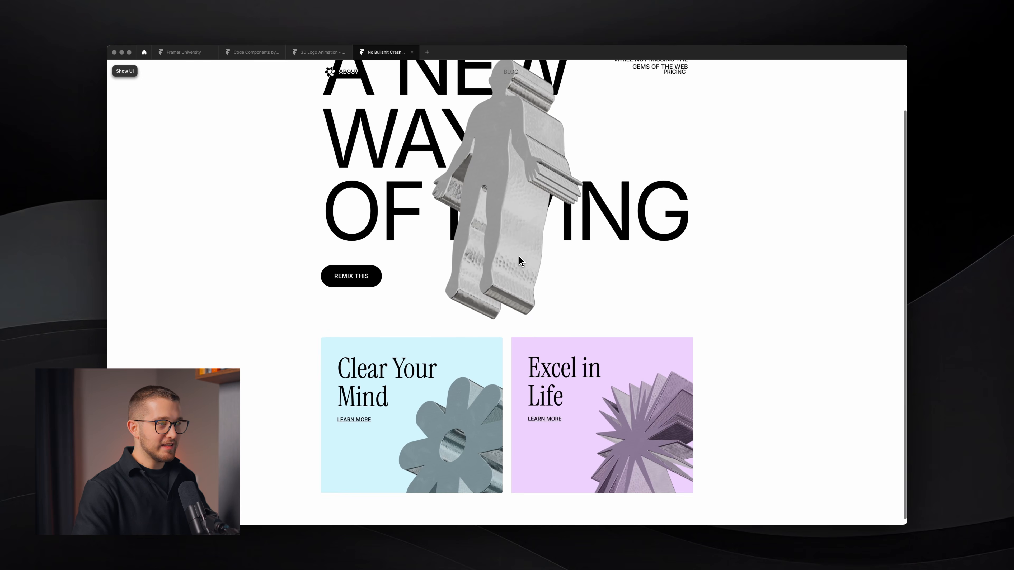
{"action": "key", "text": "super+backslash"}
{"action": "scroll", "coordinate": [518, 258], "scroll_direction": "up", "scroll_amount": 5}
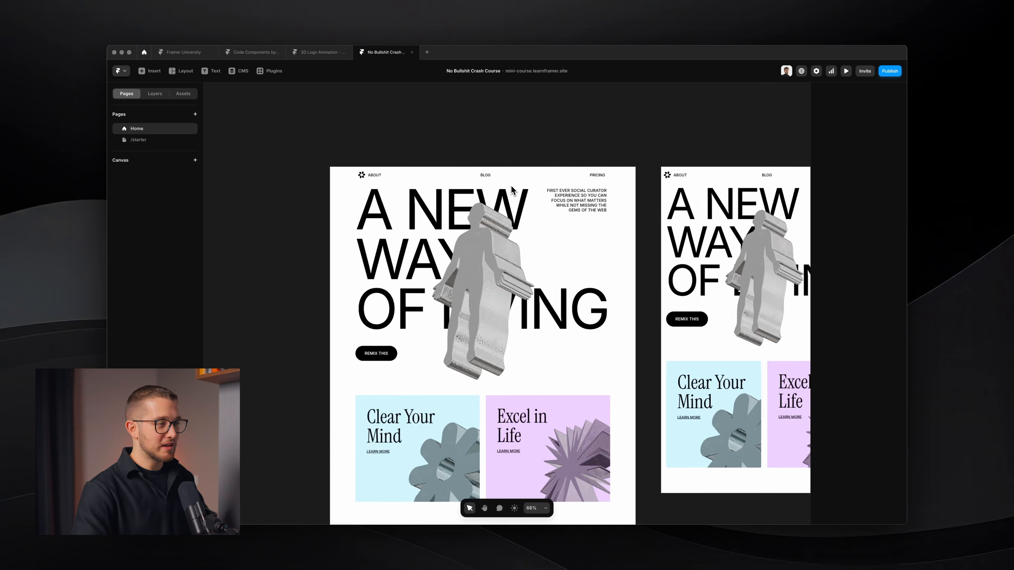